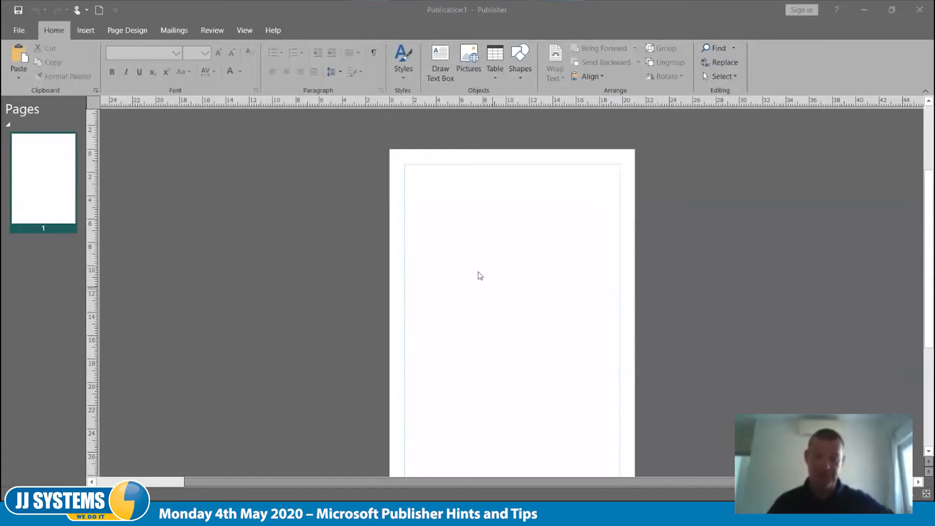
# - Browse the new-publication templates and the blank page sizes, publication types and manufacturers, then return to the blank page
pyautogui.click(24, 37)
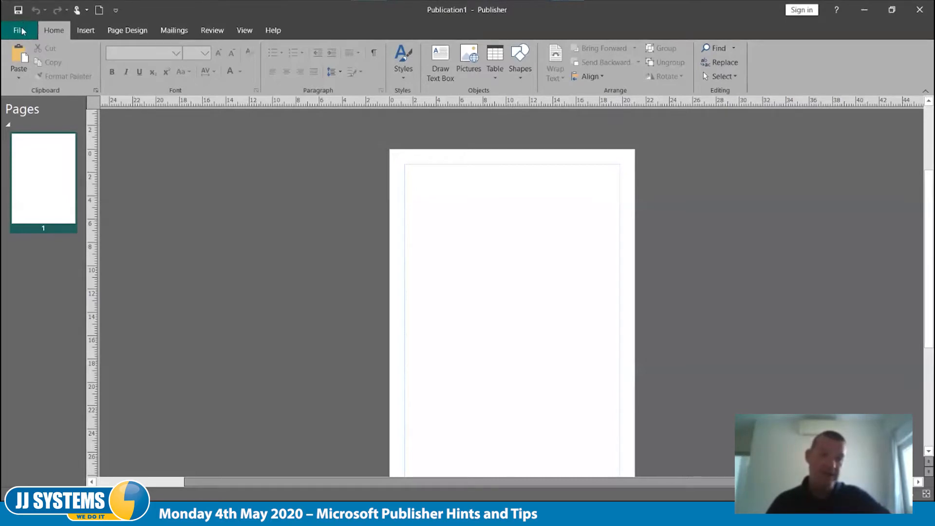
pyautogui.click(21, 31)
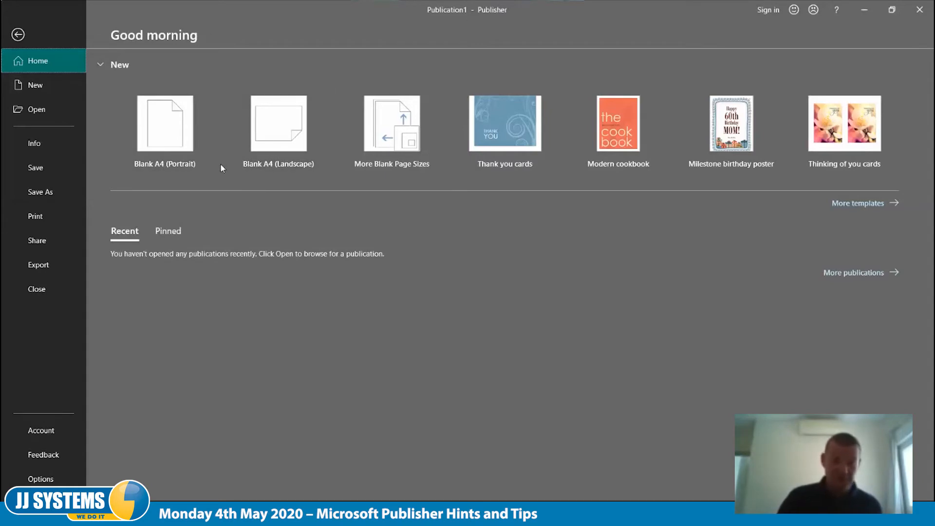
pyautogui.click(396, 138)
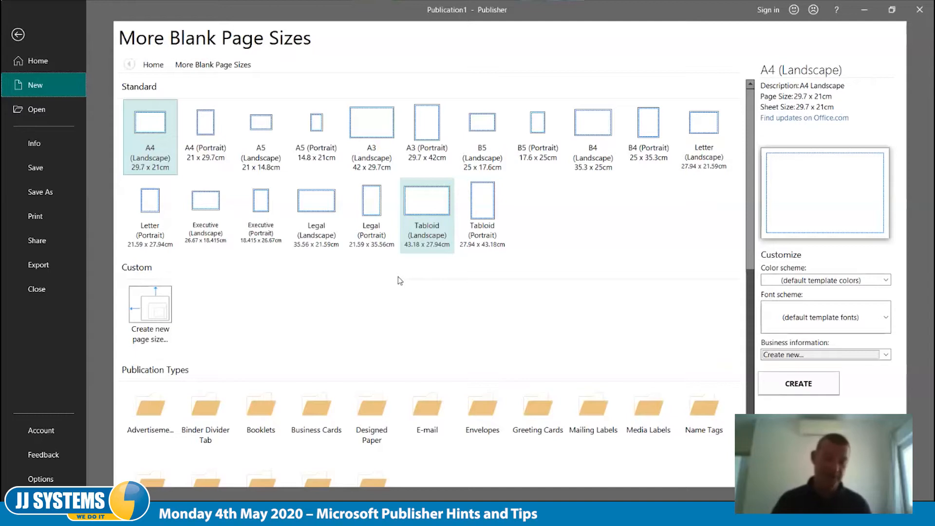
pyautogui.scroll(-5, 398, 276)
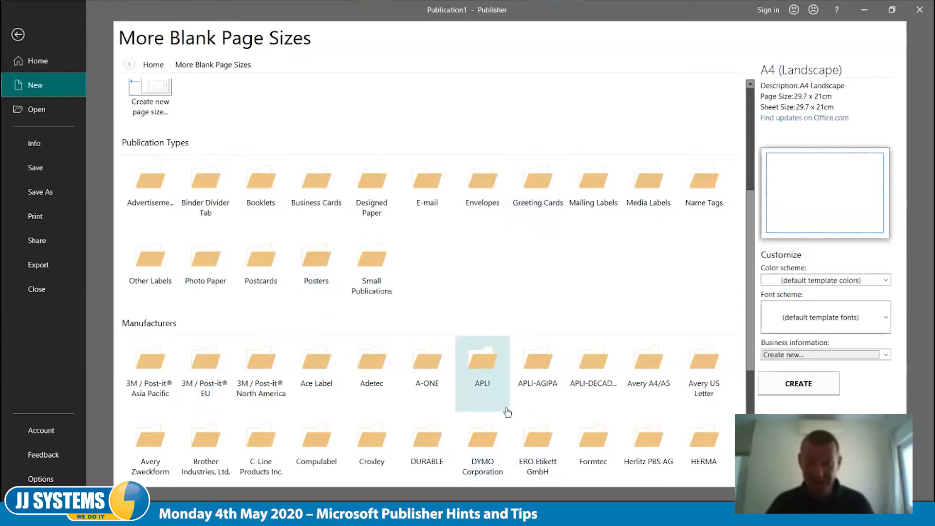
pyautogui.scroll(-4, 509, 326)
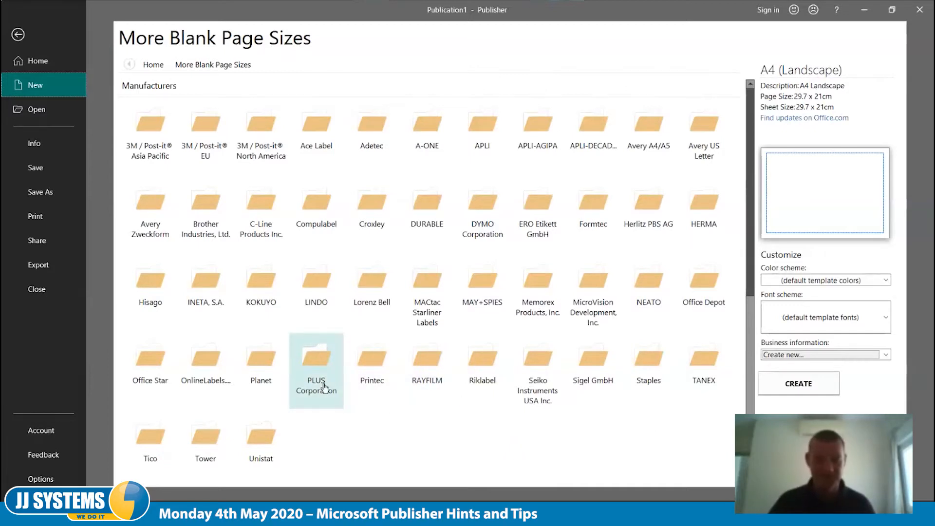
pyautogui.scroll(4, 323, 386)
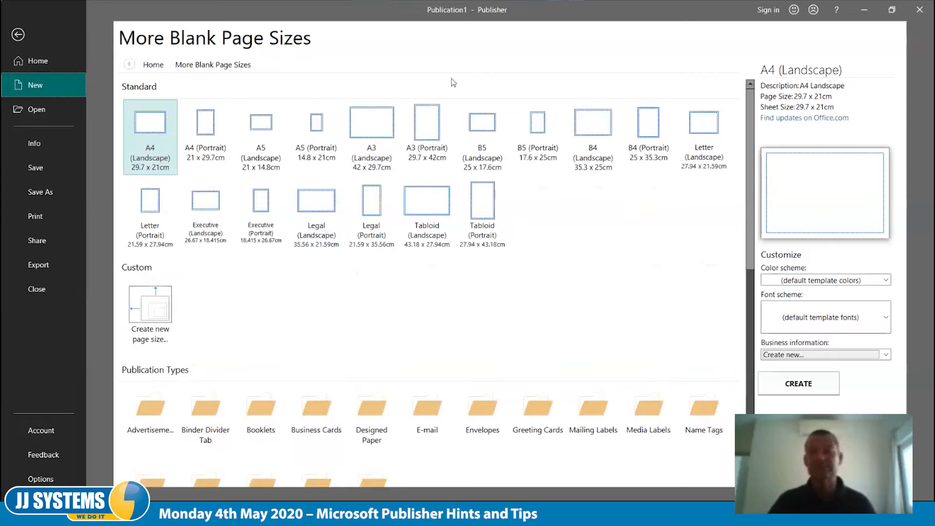
pyautogui.click(19, 36)
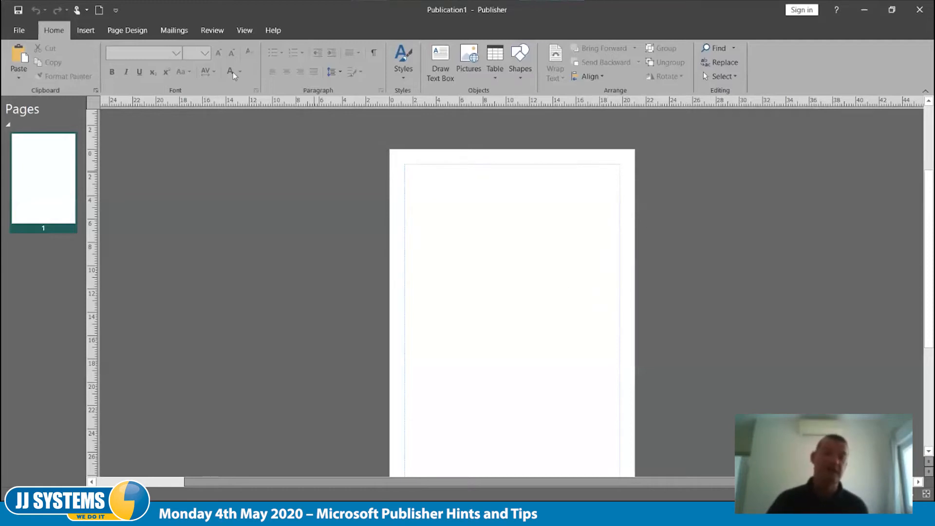
# - Review the margin presets and the custom margin guide settings without changing them
pyautogui.click(128, 30)
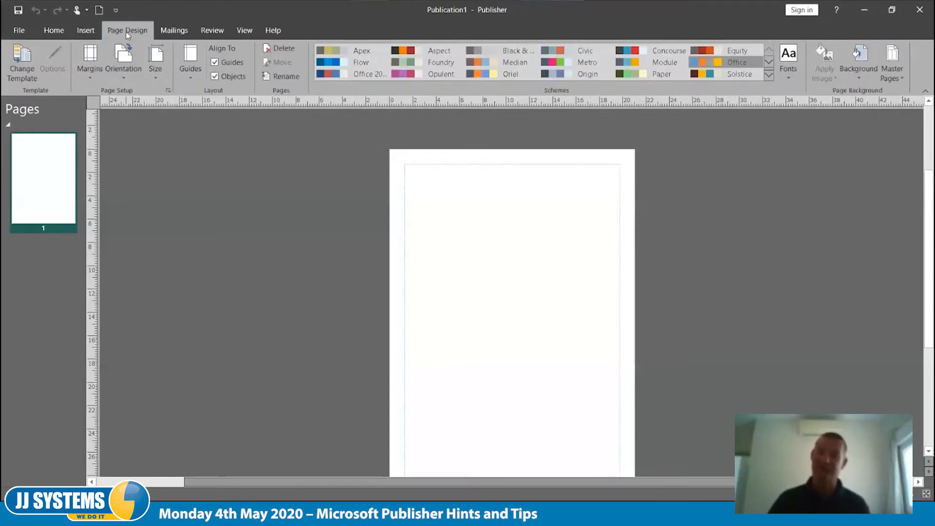
pyautogui.click(90, 73)
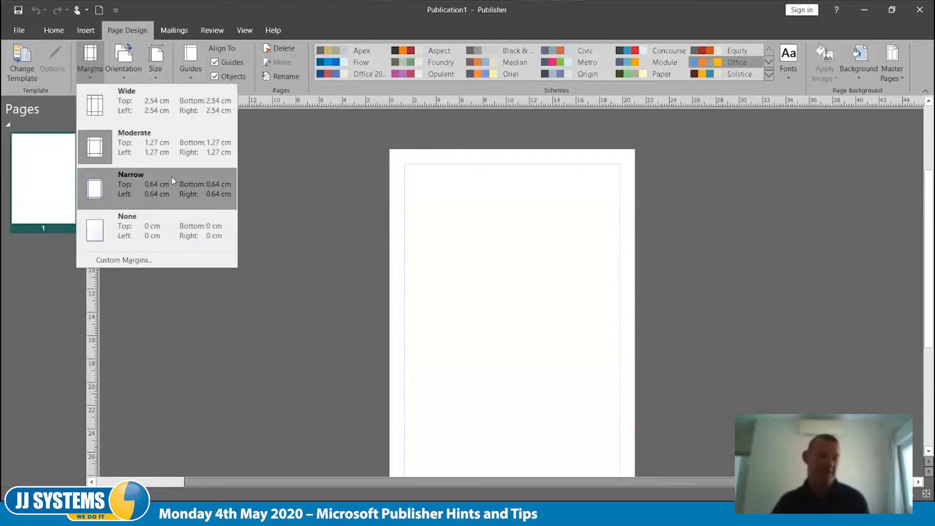
pyautogui.click(122, 260)
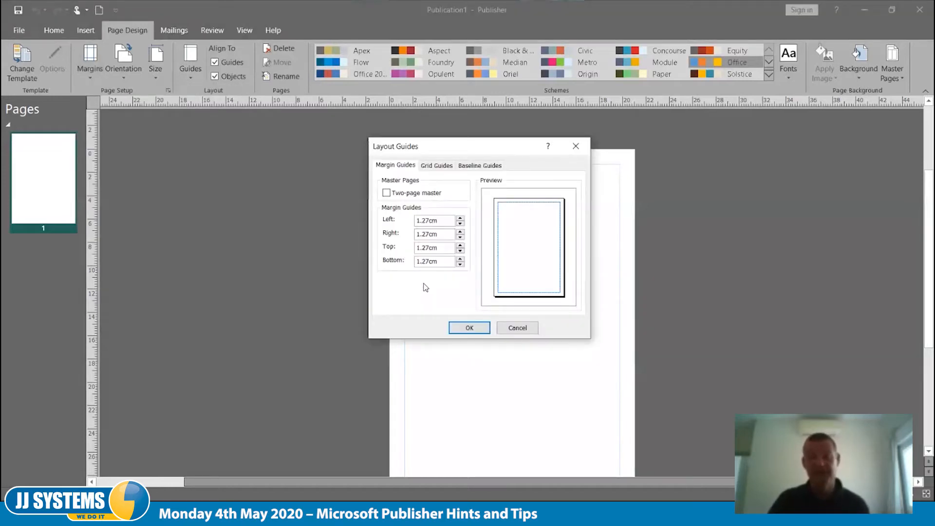
pyautogui.click(510, 328)
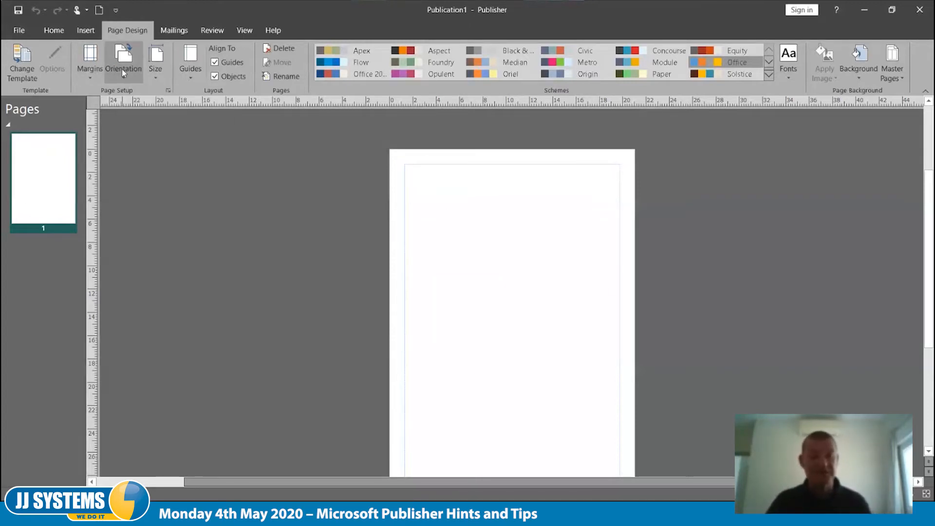
# - Apply the built-in ruler guide layout with a narrow left column and a heading band
pyautogui.click(194, 80)
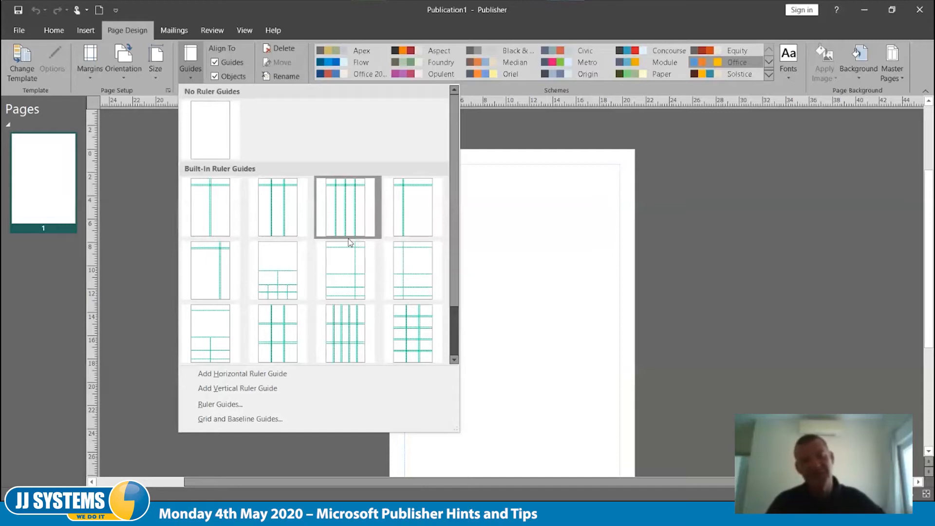
pyautogui.click(408, 224)
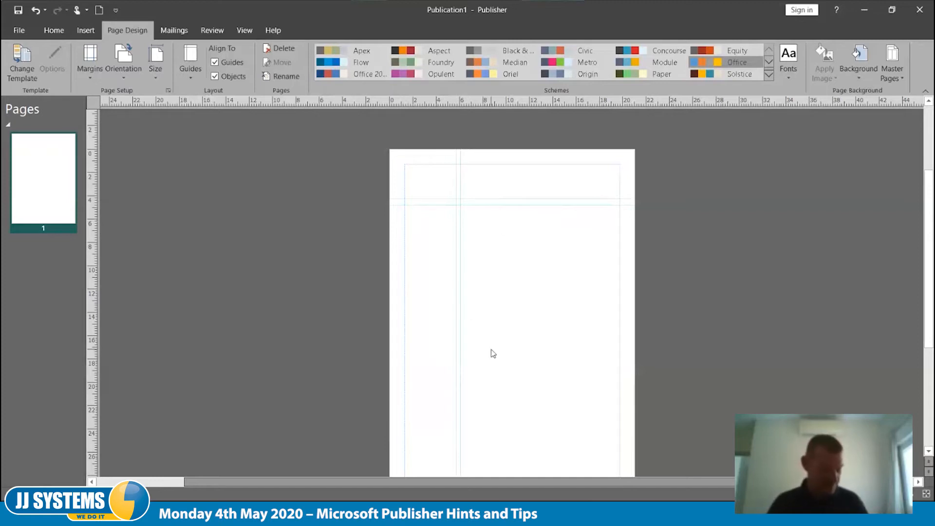
# - Move the vertical ruler guides to about 3.4 cm and 15 cm, and the horizontal ones to about 3.4 cm and 8.6 cm
pyautogui.keyDown('ctrl'); pyautogui.scroll(3, 493, 350); pyautogui.keyUp('ctrl')
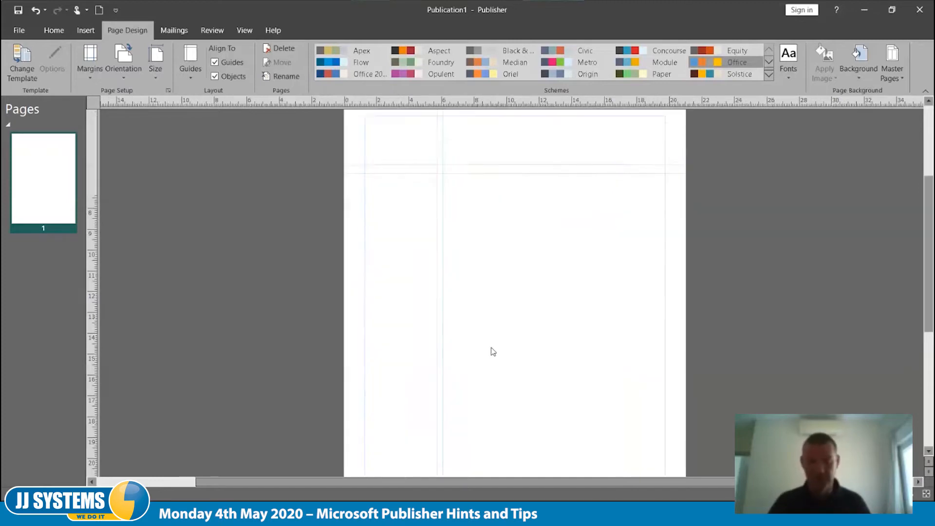
pyautogui.moveTo(535, 250); pyautogui.dragTo(525, 361)
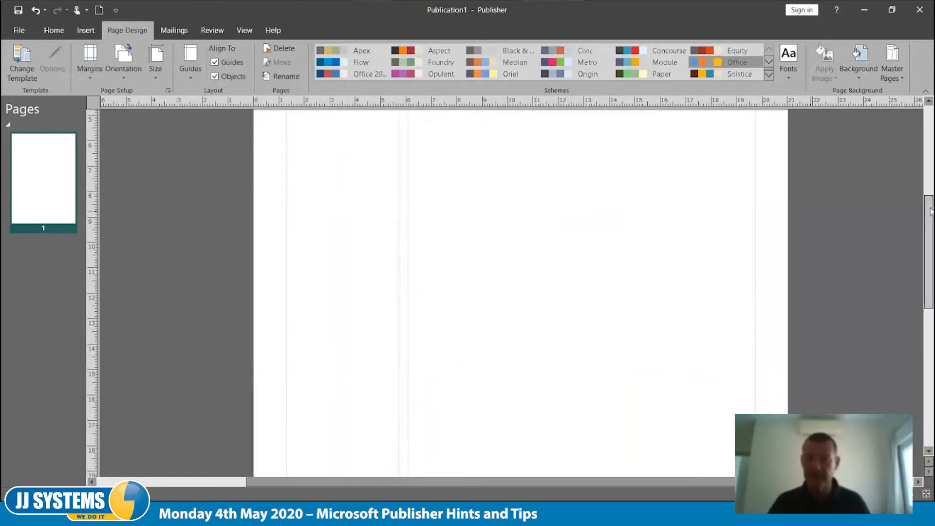
pyautogui.moveTo(929, 222); pyautogui.dragTo(929, 172)
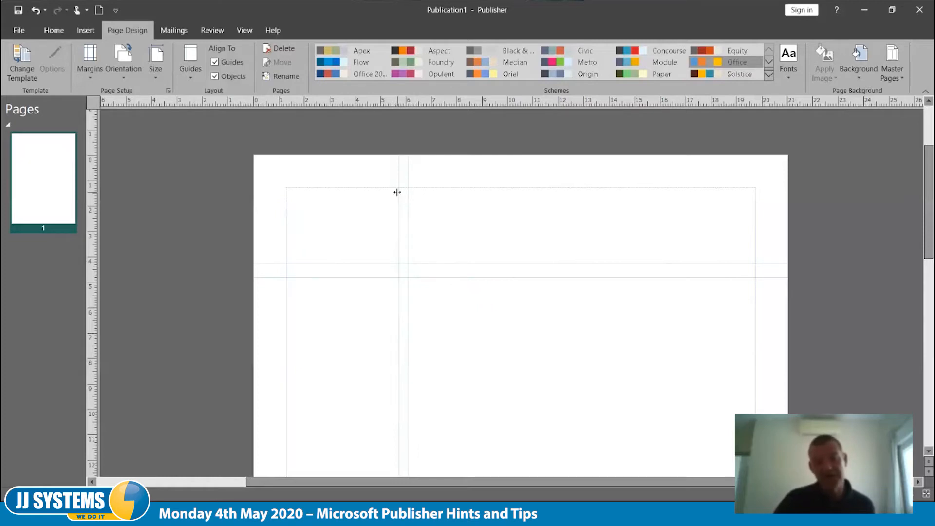
pyautogui.moveTo(398, 192); pyautogui.dragTo(340, 191)
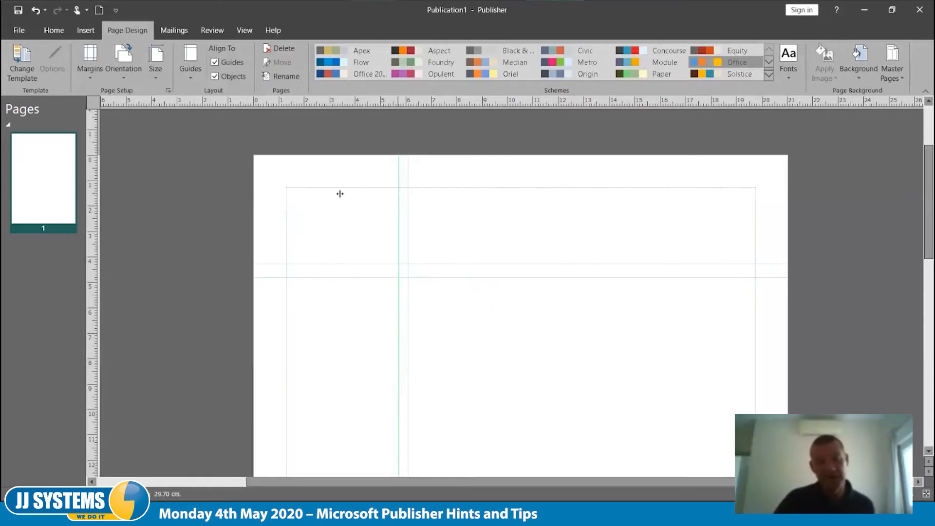
pyautogui.moveTo(423, 201); pyautogui.dragTo(635, 206)
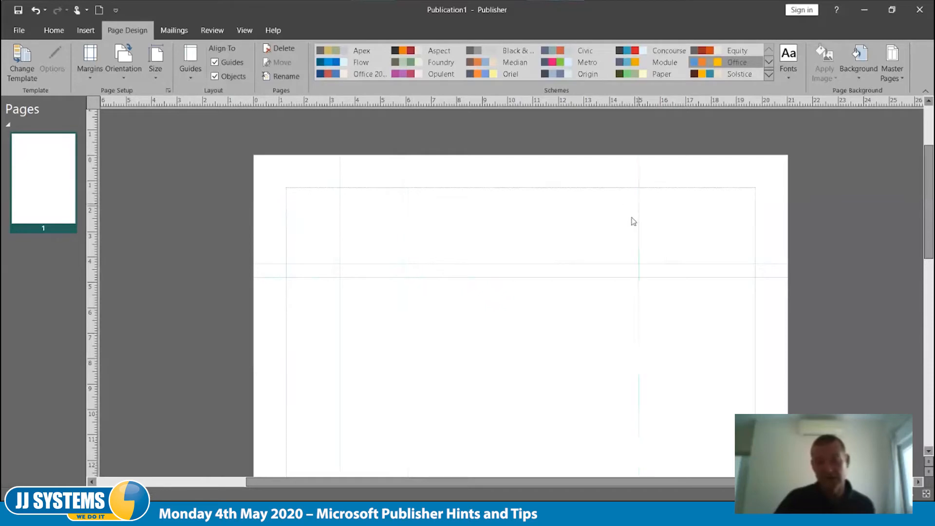
pyautogui.moveTo(507, 264); pyautogui.dragTo(509, 241)
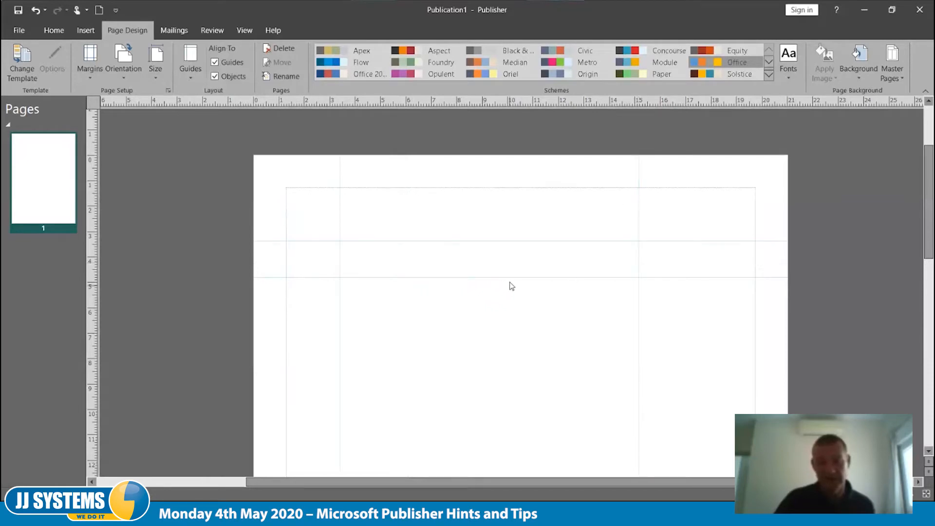
pyautogui.moveTo(507, 304); pyautogui.dragTo(507, 374)
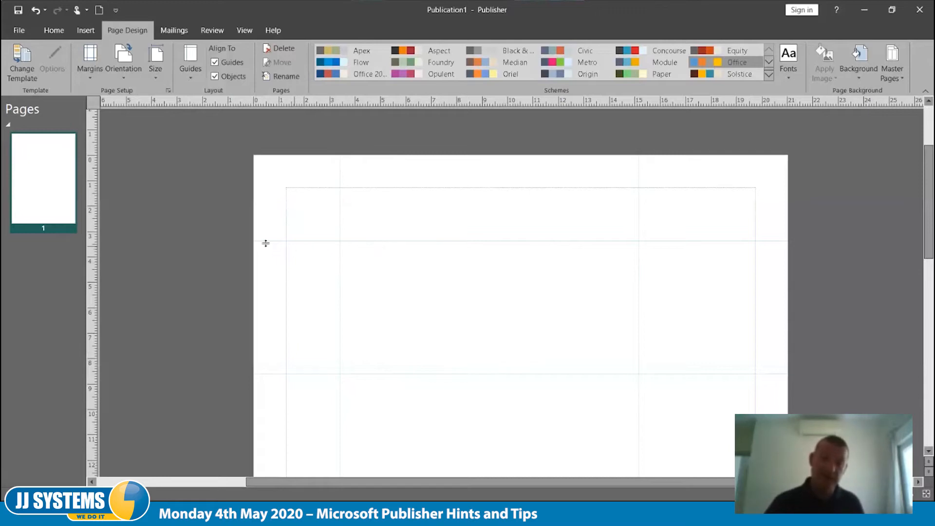
# - Duplicate the upper horizontal ruler guide and position the copy at about 6.2 cm down the page
pyautogui.scroll(-3, 442, 386)
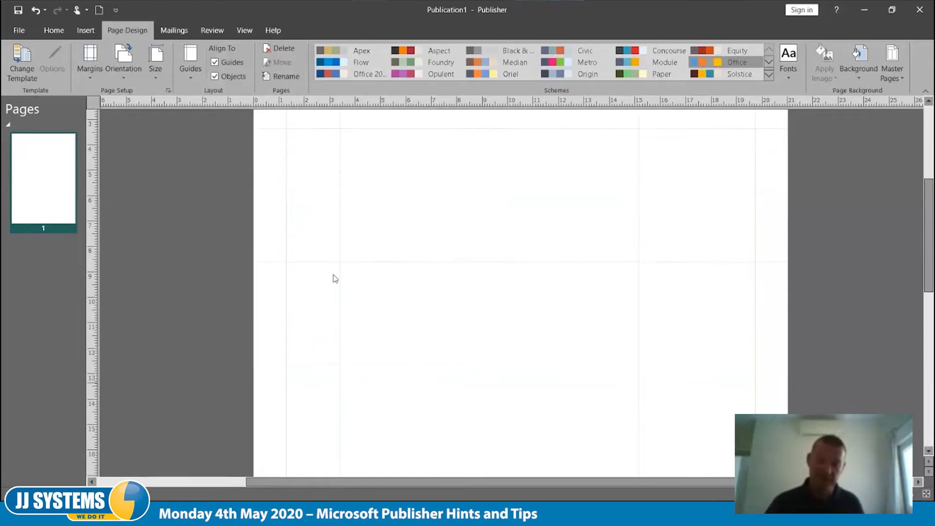
pyautogui.scroll(1, 649, 317)
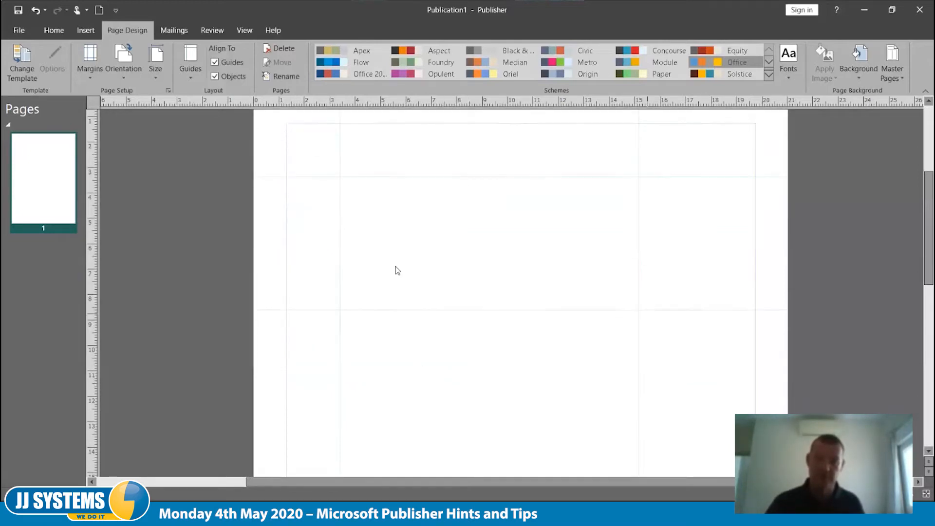
pyautogui.click(376, 177)
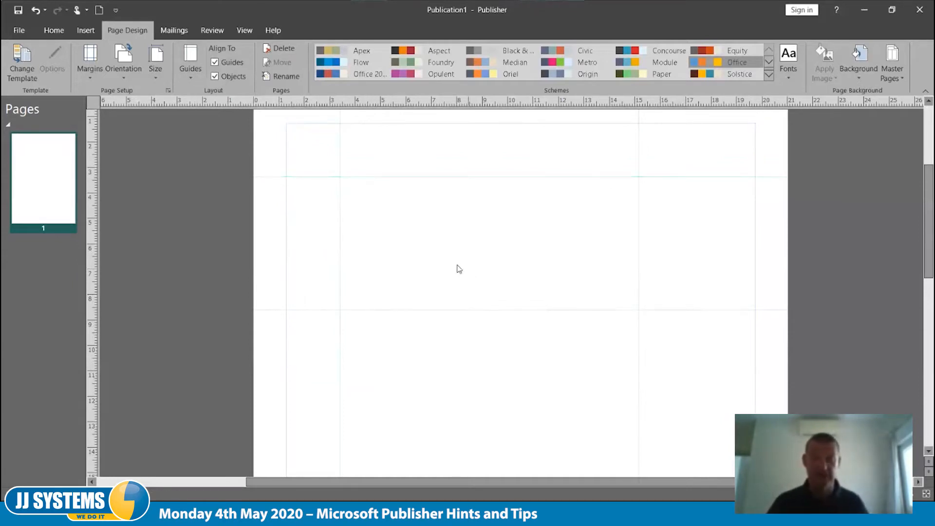
pyautogui.click(420, 177)
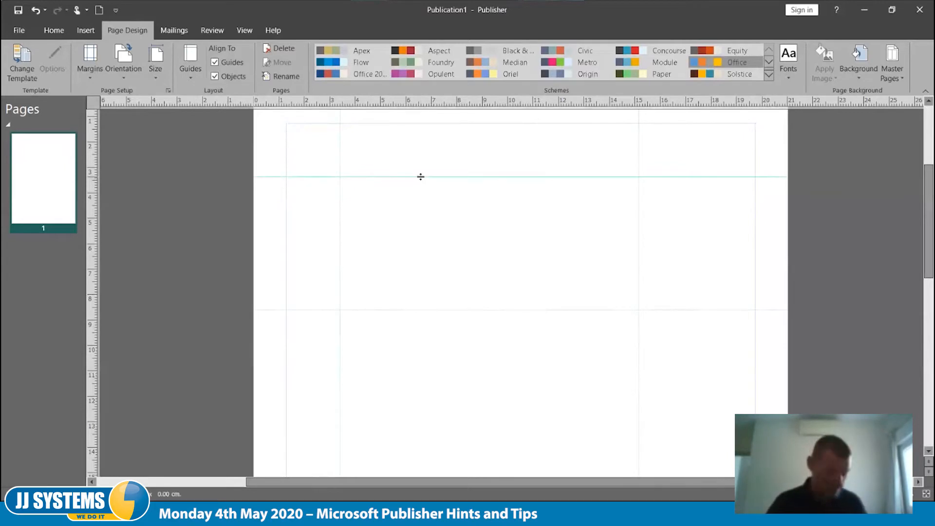
pyautogui.moveTo(420, 176); pyautogui.dragTo(418, 209)
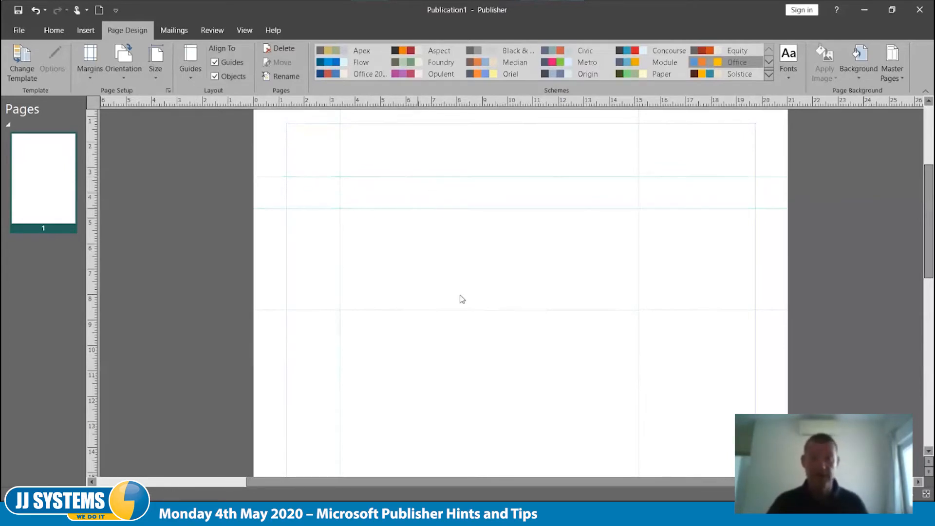
pyautogui.scroll(-1, 454, 299)
pyautogui.scroll(3, 455, 296)
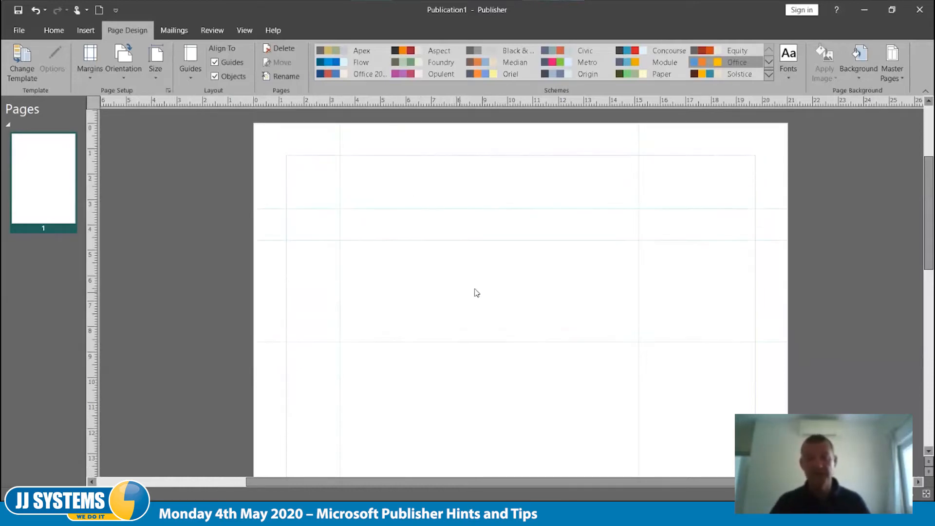
pyautogui.moveTo(453, 241); pyautogui.dragTo(452, 282)
pyautogui.scroll(-2, 516, 409)
pyautogui.scroll(-5, 518, 412)
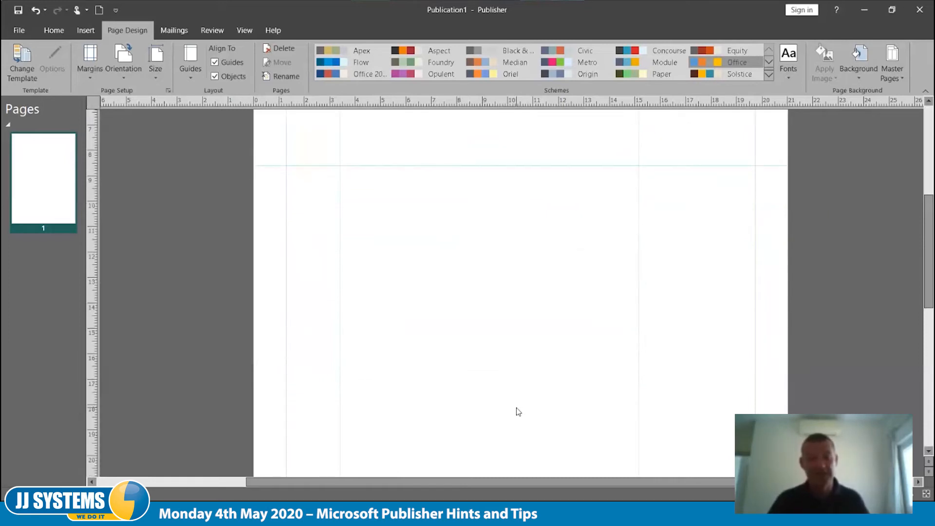
pyautogui.scroll(1, 511, 412)
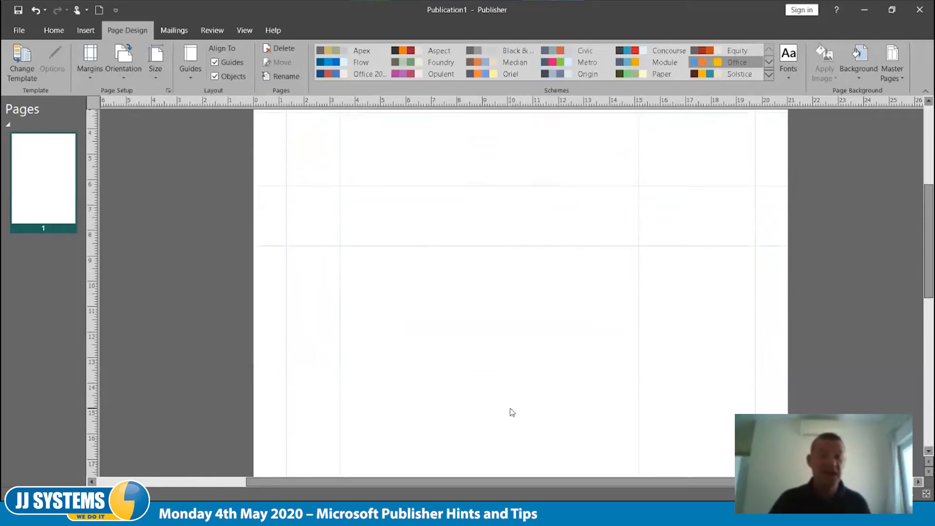
# - Remove all ruler guides from the page
pyautogui.click(194, 75)
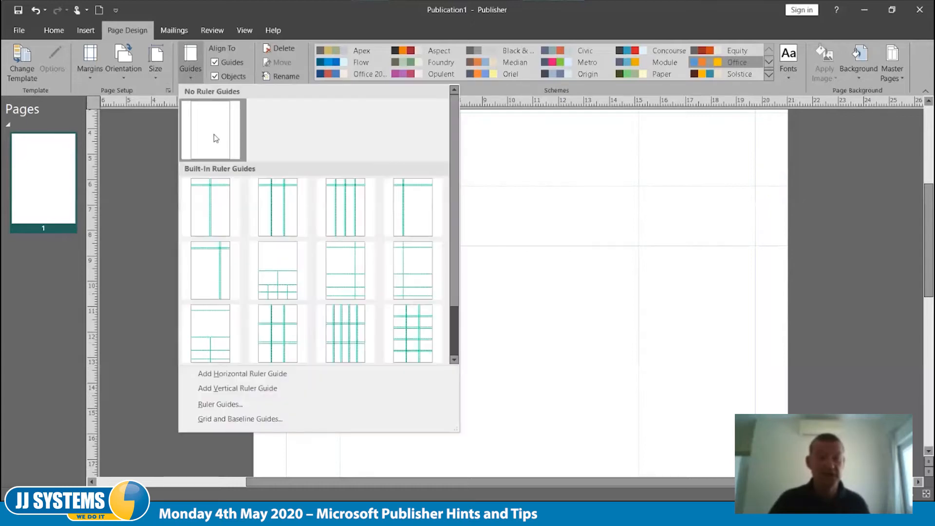
pyautogui.click(215, 137)
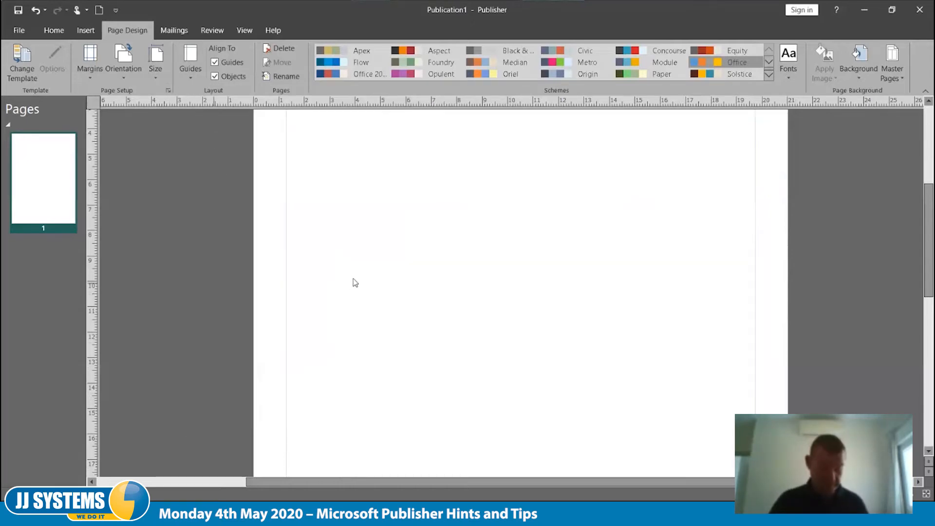
pyautogui.scroll(-4, 353, 282)
pyautogui.scroll(4, 353, 282)
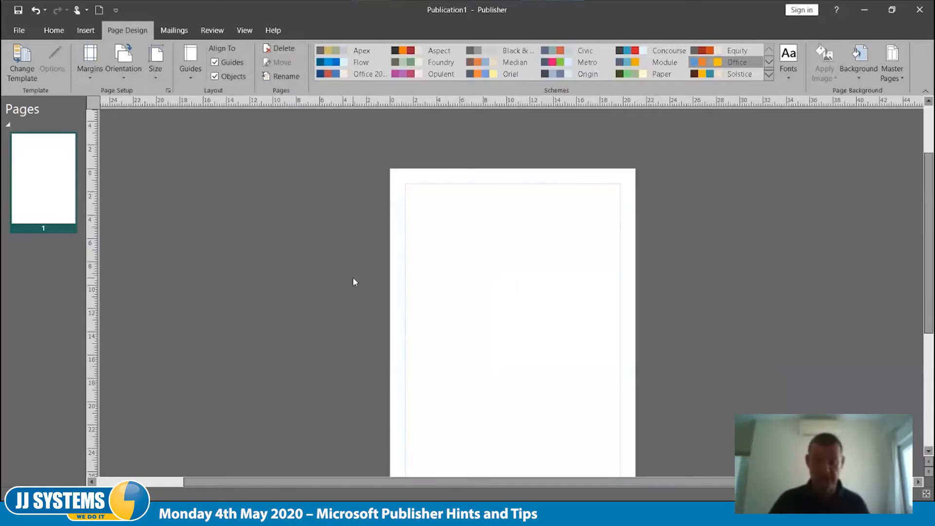
# - Draw a text box about 11 cm wide and 7.2 cm high near the page's top and paste the copied text into it
pyautogui.click(53, 30)
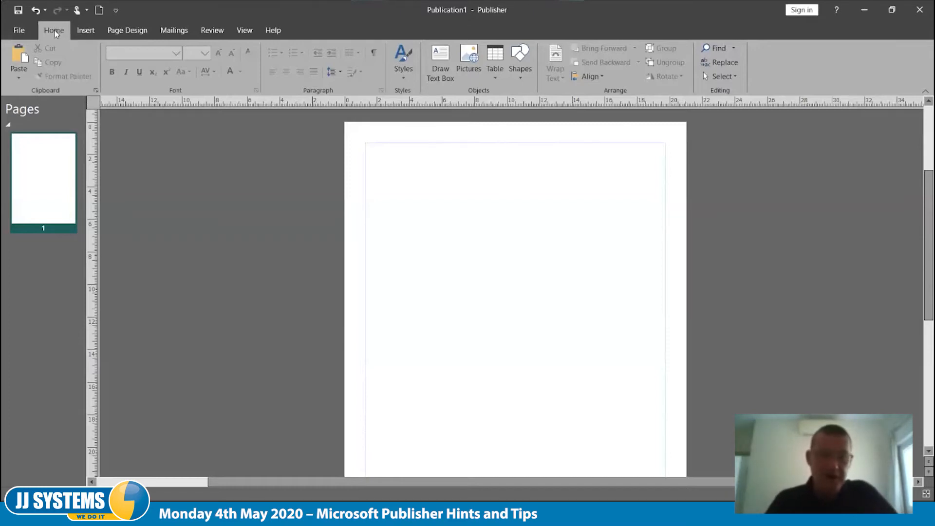
pyautogui.click(442, 67)
pyautogui.moveTo(406, 171)
pyautogui.mouseDown()
pyautogui.moveTo(445, 265)
pyautogui.moveTo(576, 275)
pyautogui.moveTo(585, 289)
pyautogui.mouseUp()
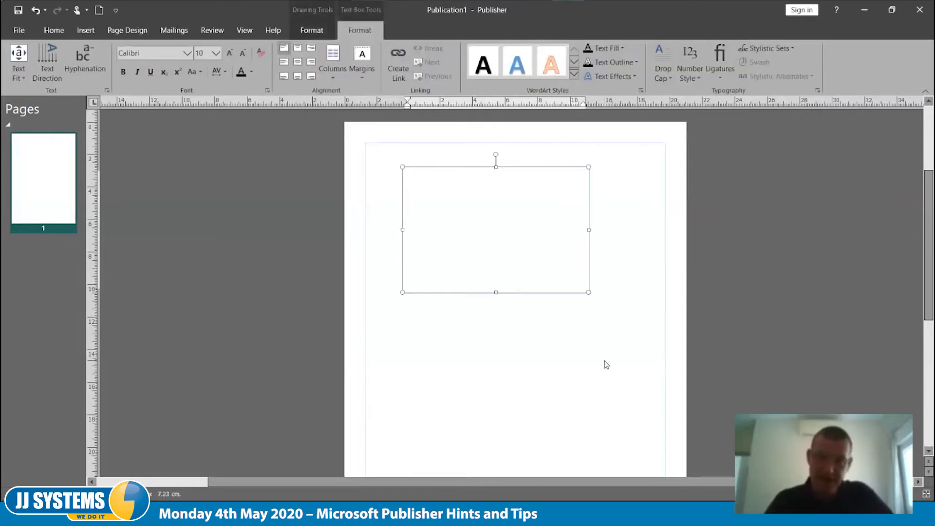
pyautogui.rightClick(424, 183)
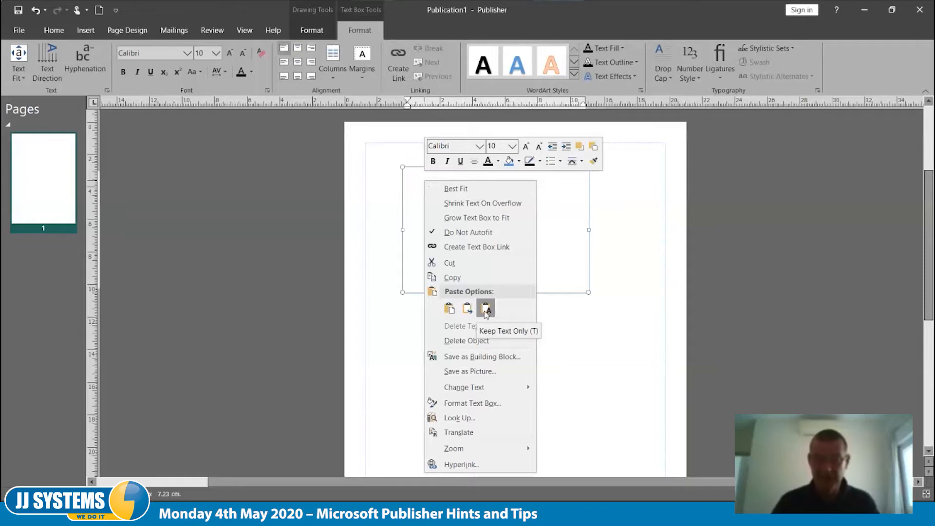
pyautogui.click(448, 309)
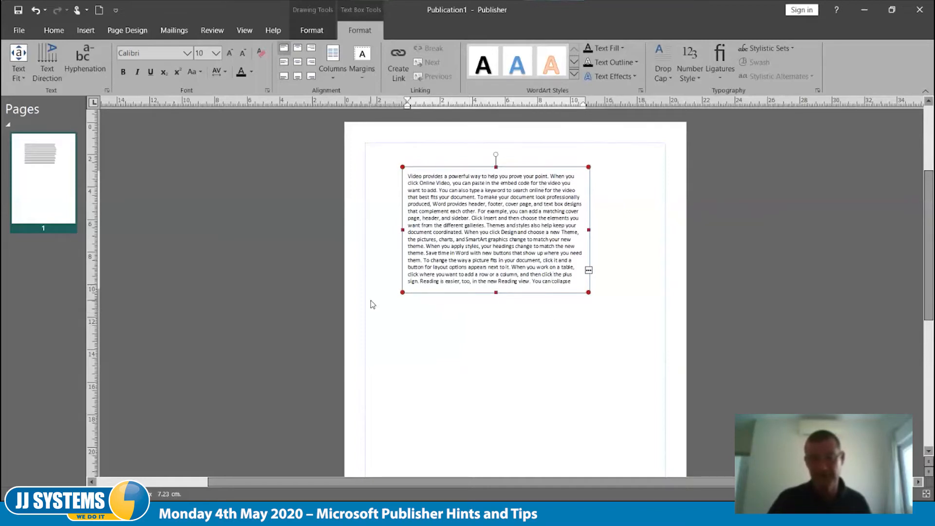
# - Draw an empty second text box about 10.9 cm high on the lower right part of the page
pyautogui.click(483, 374)
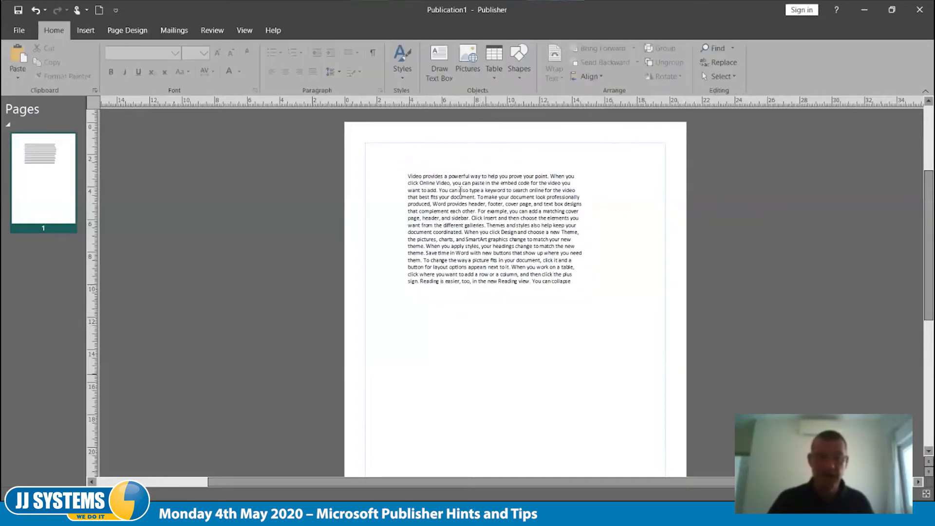
pyautogui.click(441, 63)
pyautogui.scroll(-1, 512, 389)
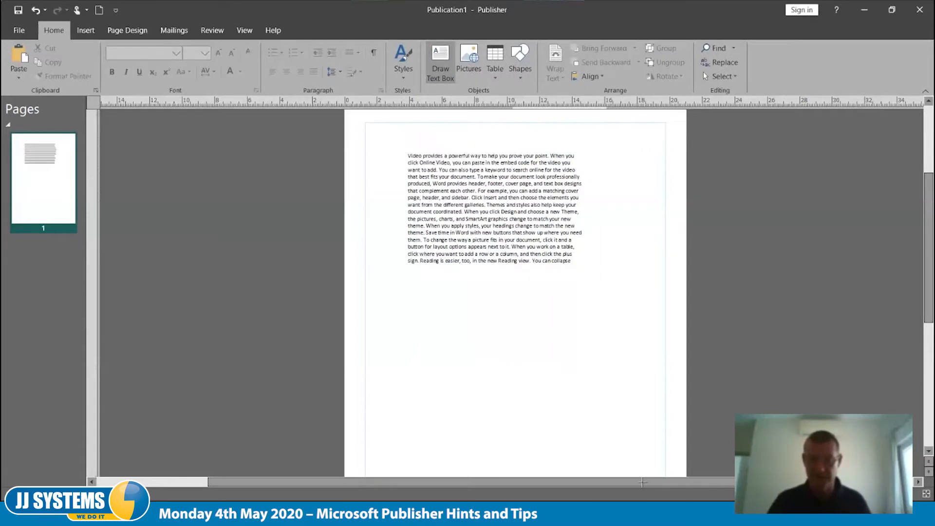
pyautogui.scroll(-2, 642, 482)
pyautogui.moveTo(642, 433); pyautogui.dragTo(509, 248)
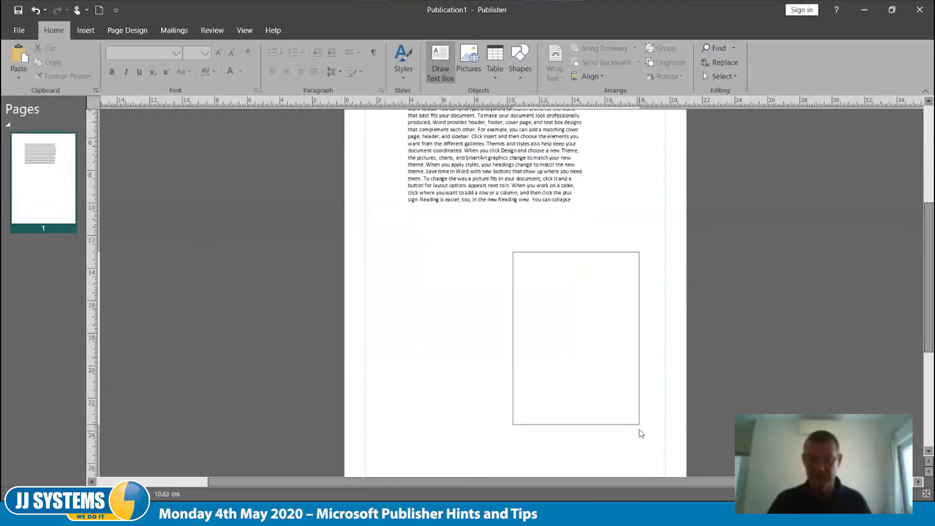
pyautogui.click(451, 343)
# - Link the upper text box's overflow to the empty lower text box so the text continues there
pyautogui.click(507, 185)
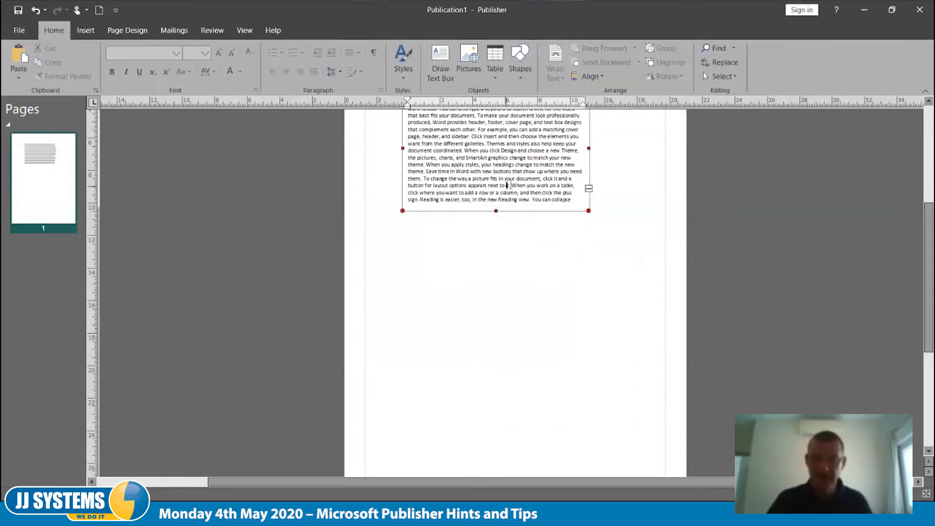
pyautogui.scroll(2, 520, 233)
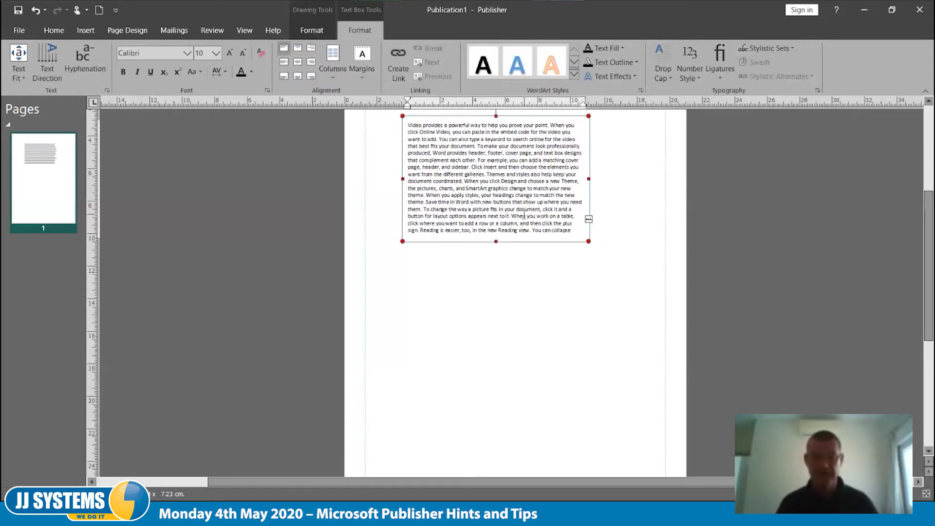
pyautogui.click(589, 221)
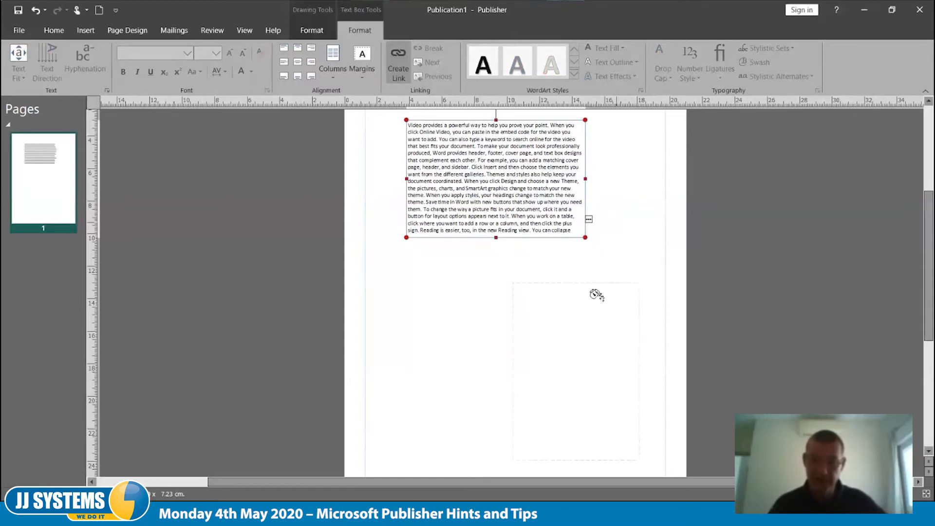
pyautogui.click(558, 319)
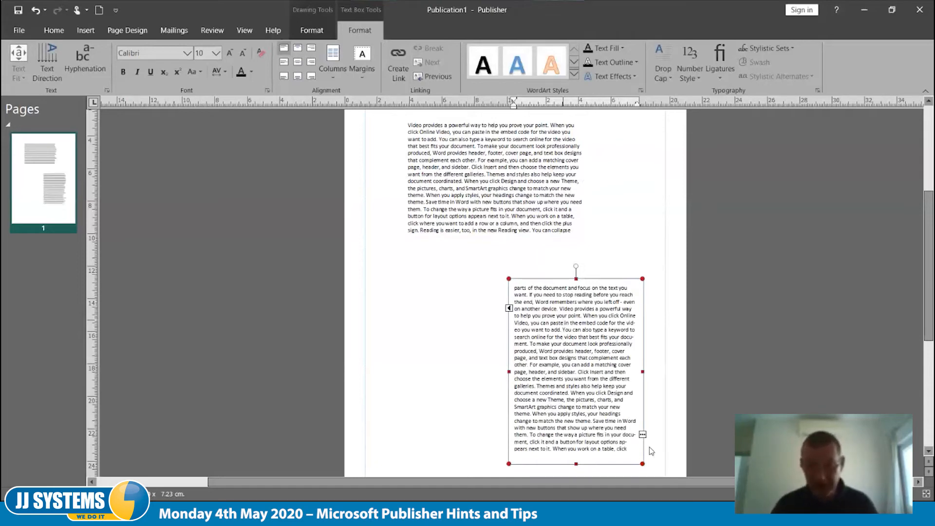
# - Delete the passage from "also type a keyword" through "new buttons that show" in the upper text box
pyautogui.scroll(-1, 641, 426)
pyautogui.scroll(-3, 641, 426)
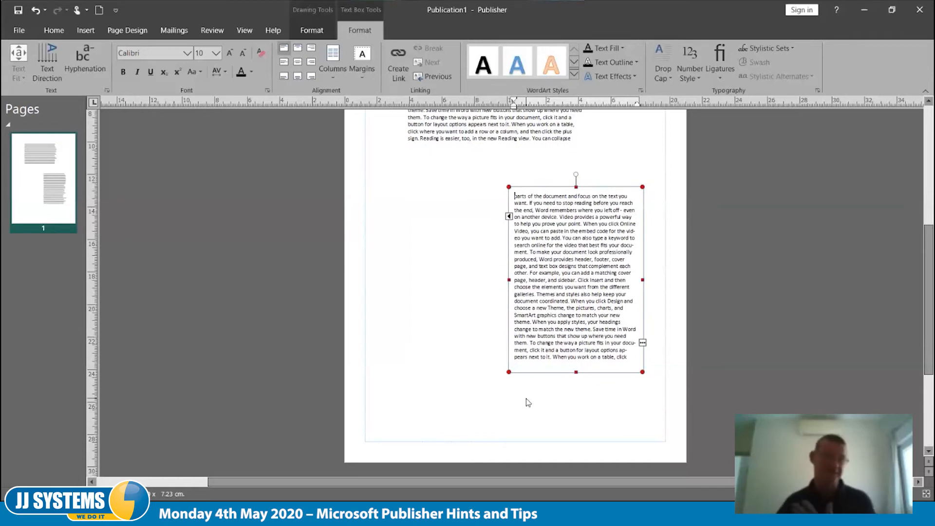
pyautogui.scroll(6, 524, 383)
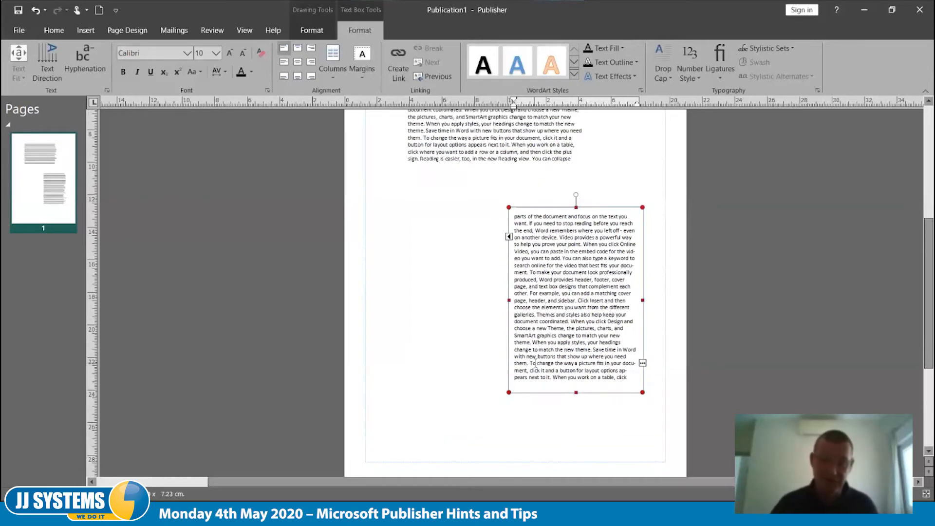
pyautogui.click(509, 257)
pyautogui.moveTo(459, 200); pyautogui.dragTo(535, 263)
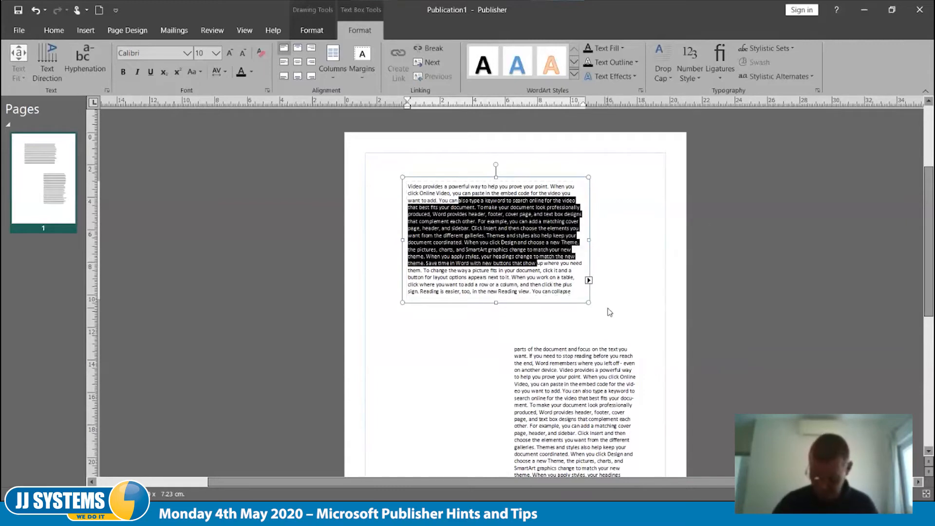
pyautogui.press('Delete')
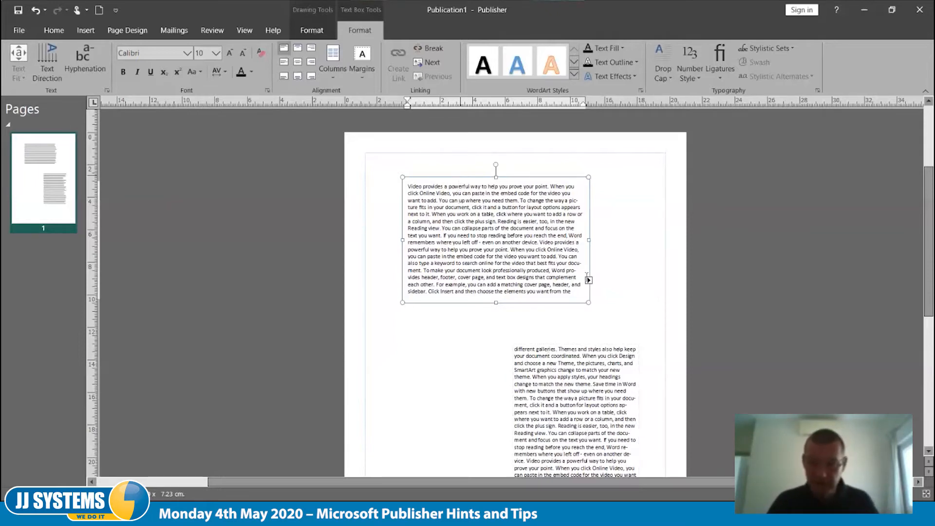
# - Delete both linked text boxes from the page
pyautogui.click(614, 350)
pyautogui.click(607, 344)
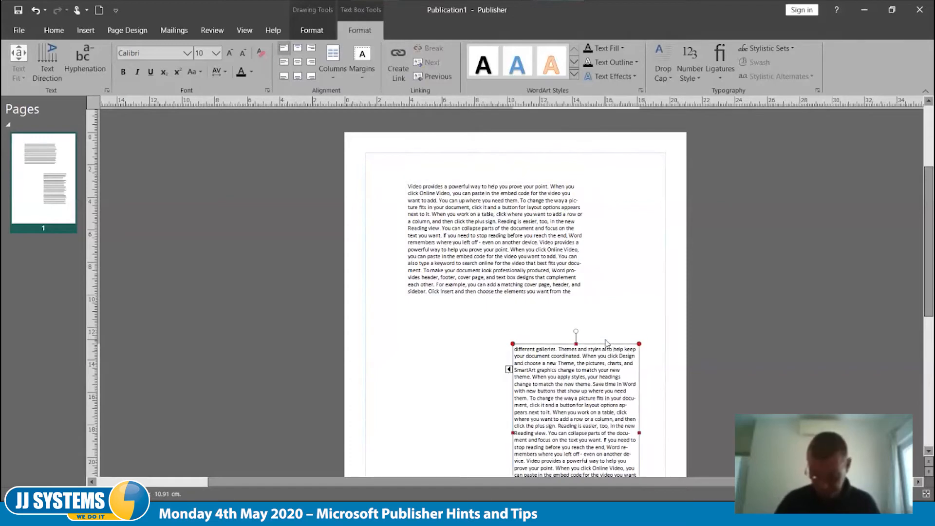
pyautogui.press('Delete')
pyautogui.click(531, 227)
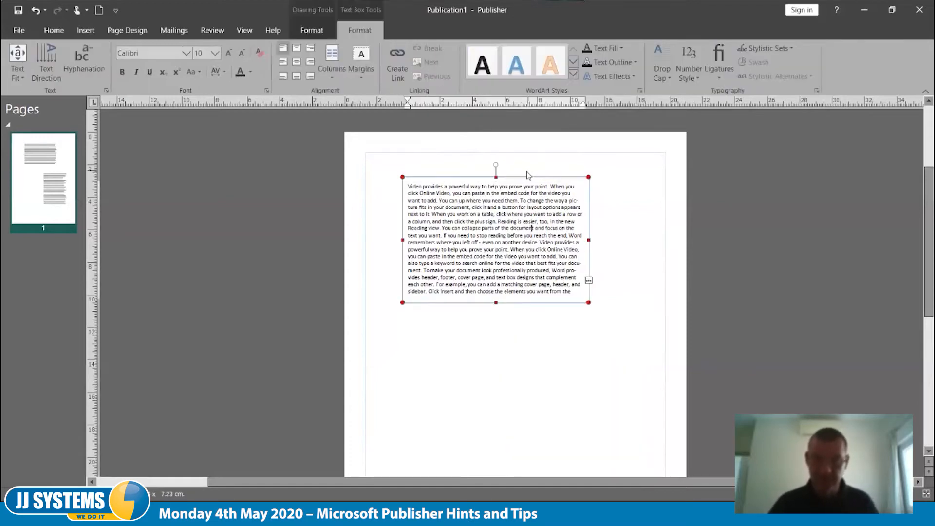
pyautogui.click(526, 179)
pyautogui.press('Delete')
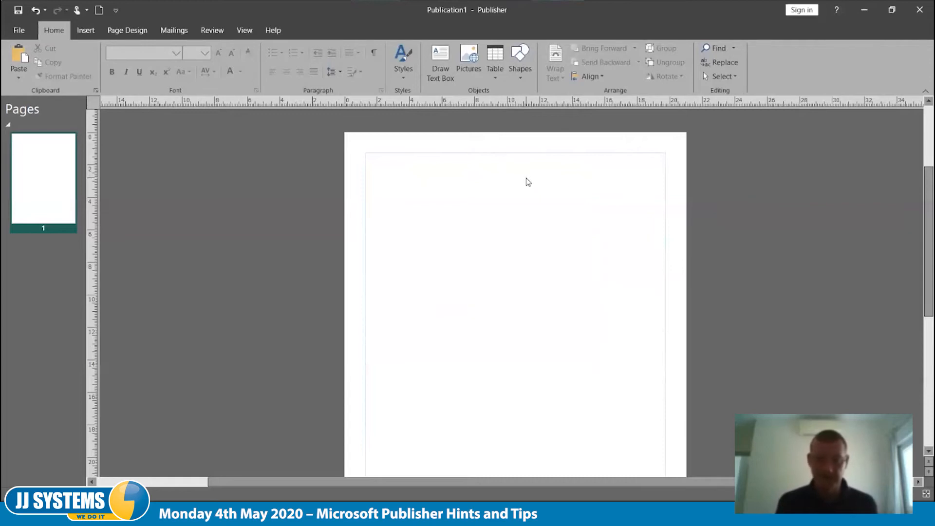
# - Draw a text box about 2.2 cm high across the page between the margins at the top and enter "A Title"
pyautogui.click(440, 66)
pyautogui.moveTo(364, 152)
pyautogui.mouseDown()
pyautogui.moveTo(449, 180)
pyautogui.moveTo(666, 187)
pyautogui.mouseUp()
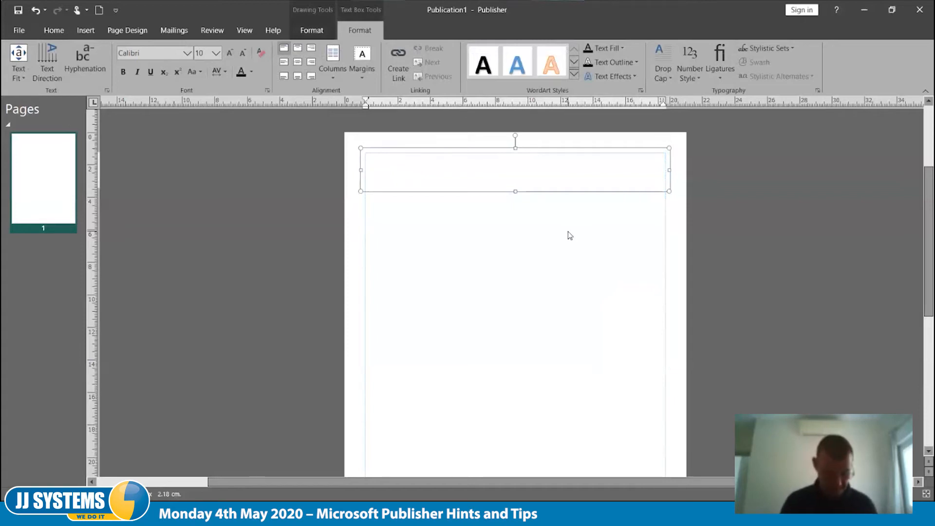
pyautogui.write('A Title')
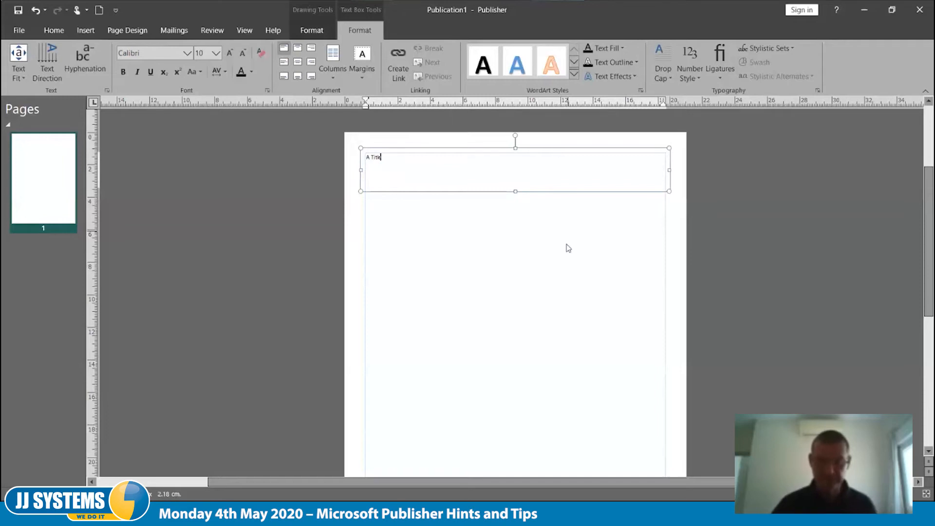
pyautogui.click(538, 271)
# - Center the title text horizontally in its text box
pyautogui.click(496, 160)
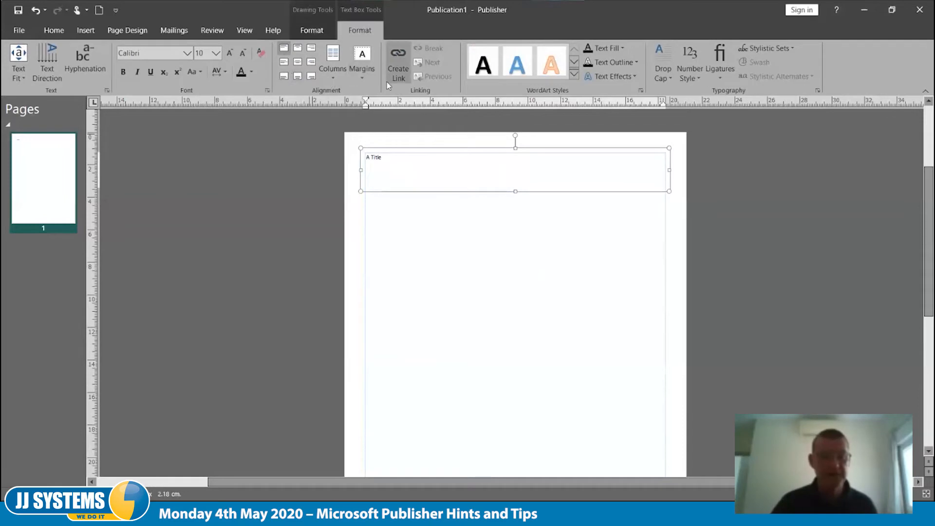
pyautogui.click(52, 30)
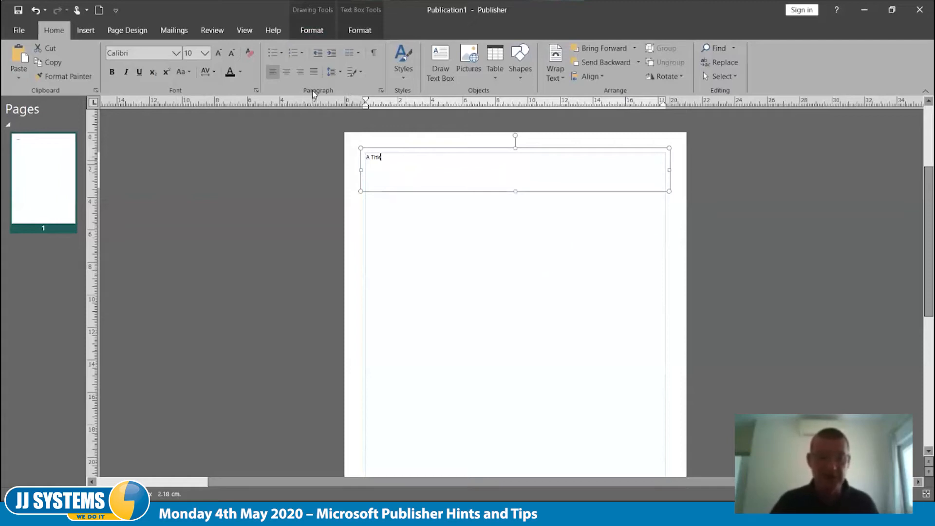
pyautogui.click(287, 77)
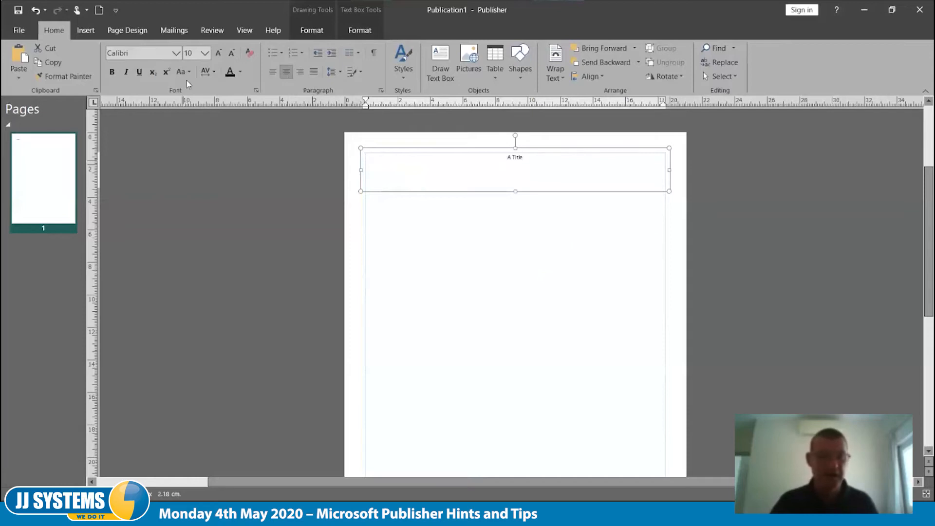
# - Set the title text to 18 pt and make it bold
pyautogui.click(205, 54)
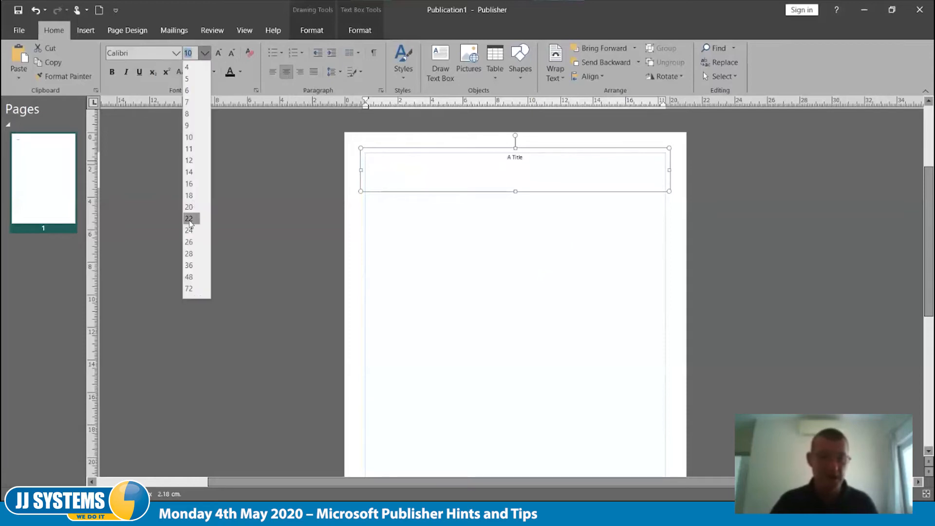
pyautogui.click(191, 197)
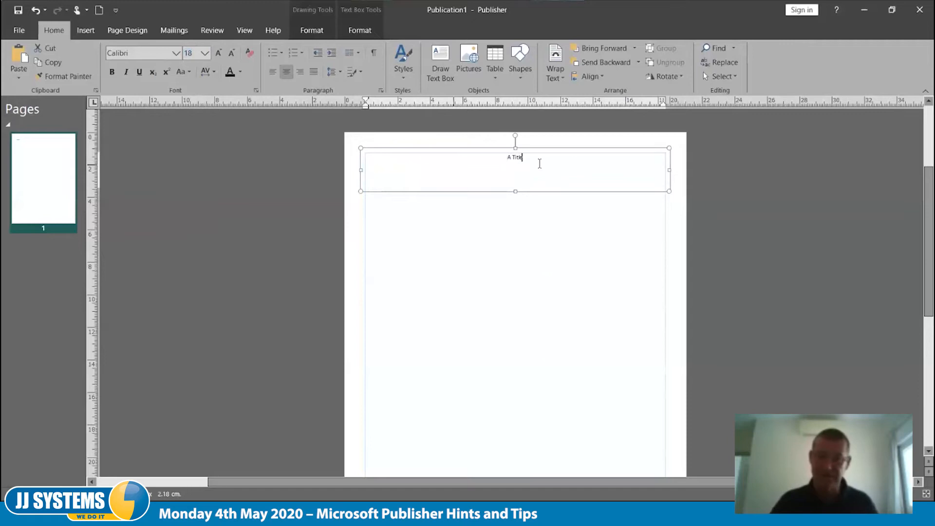
pyautogui.moveTo(528, 158); pyautogui.dragTo(506, 157)
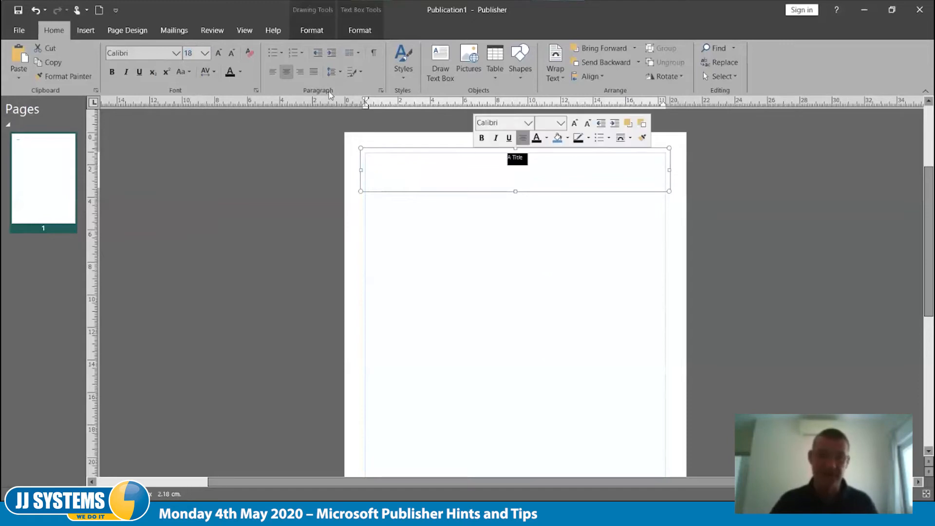
pyautogui.click(204, 53)
pyautogui.click(197, 197)
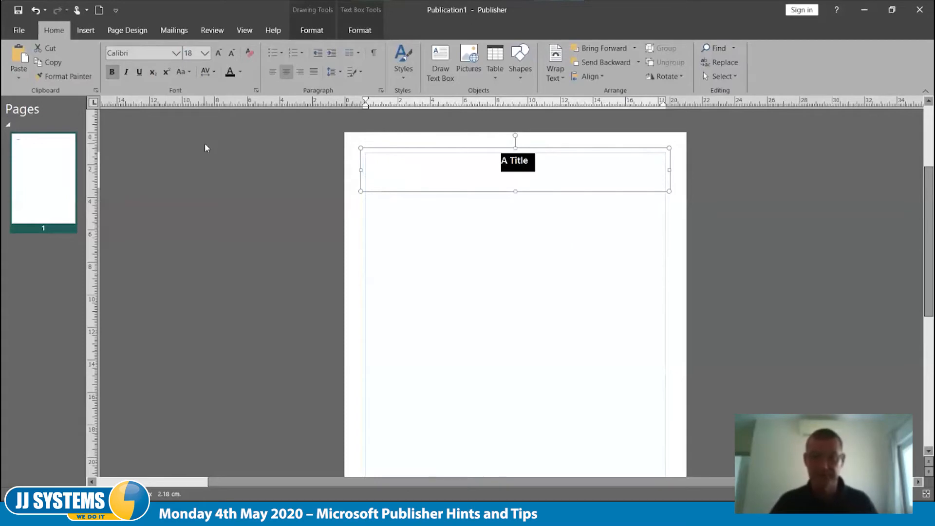
# - Apply the Small caps font effect to the title
pyautogui.click(256, 91)
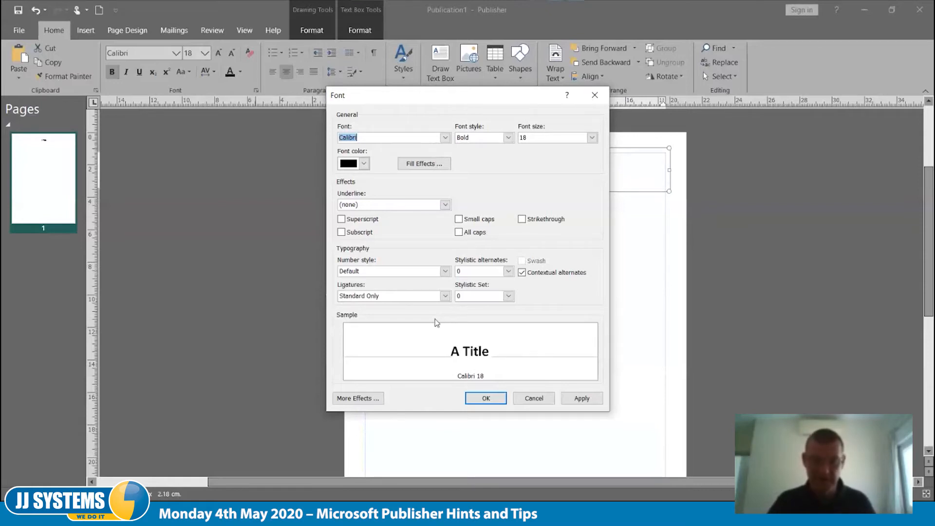
pyautogui.click(459, 220)
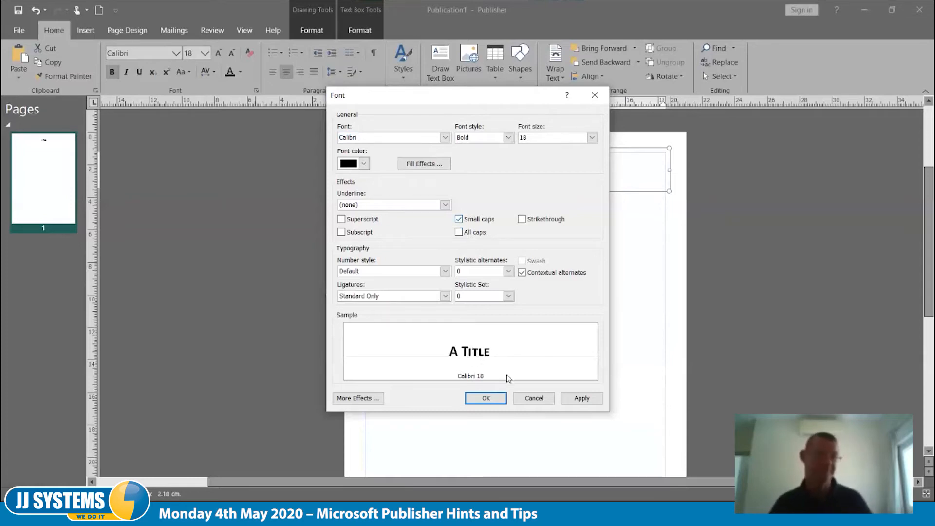
pyautogui.click(486, 398)
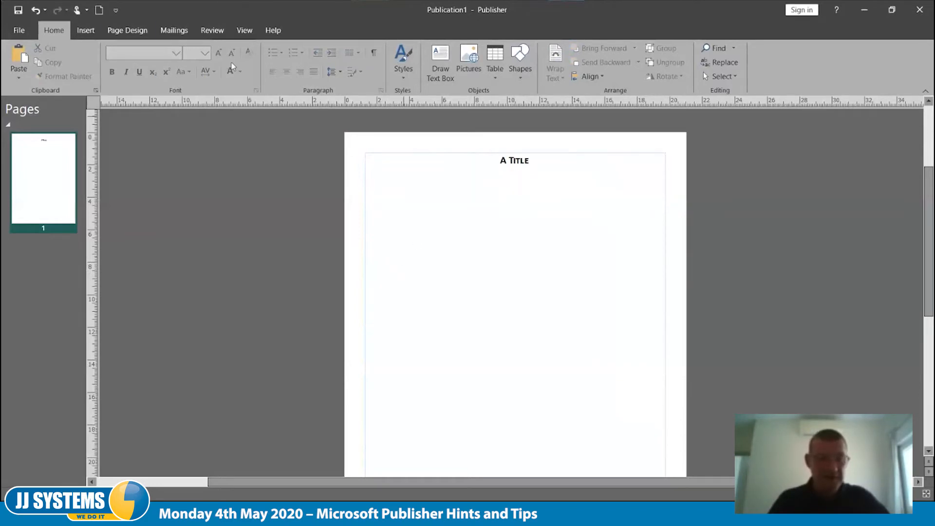
# - Draw a body text box about 25.1 cm high from below the title to the bottom margin and paste the copied text into it
pyautogui.click(440, 66)
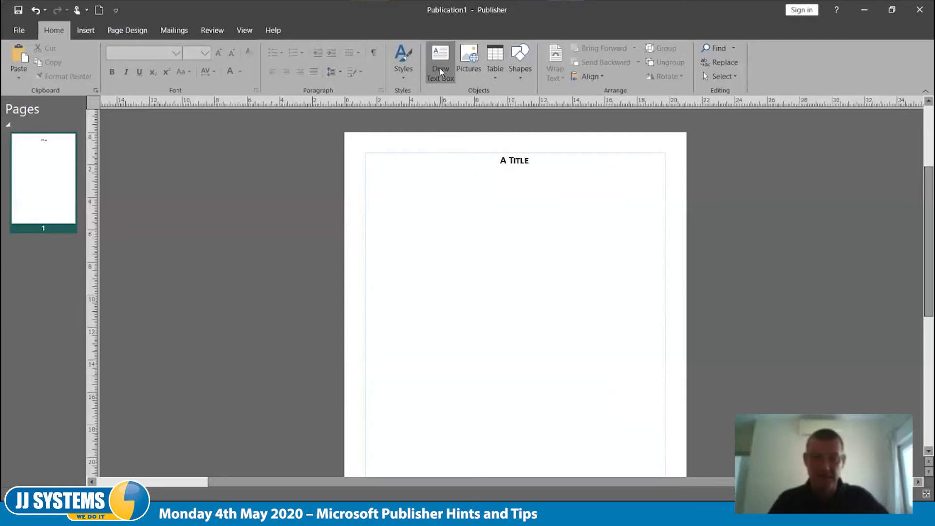
pyautogui.moveTo(364, 187)
pyautogui.mouseDown()
pyautogui.moveTo(681, 256)
pyautogui.moveTo(693, 277)
pyautogui.moveTo(697, 492)
pyautogui.moveTo(696, 373)
pyautogui.moveTo(678, 374)
pyautogui.moveTo(696, 371)
pyautogui.moveTo(693, 342)
pyautogui.moveTo(693, 381)
pyautogui.mouseUp()
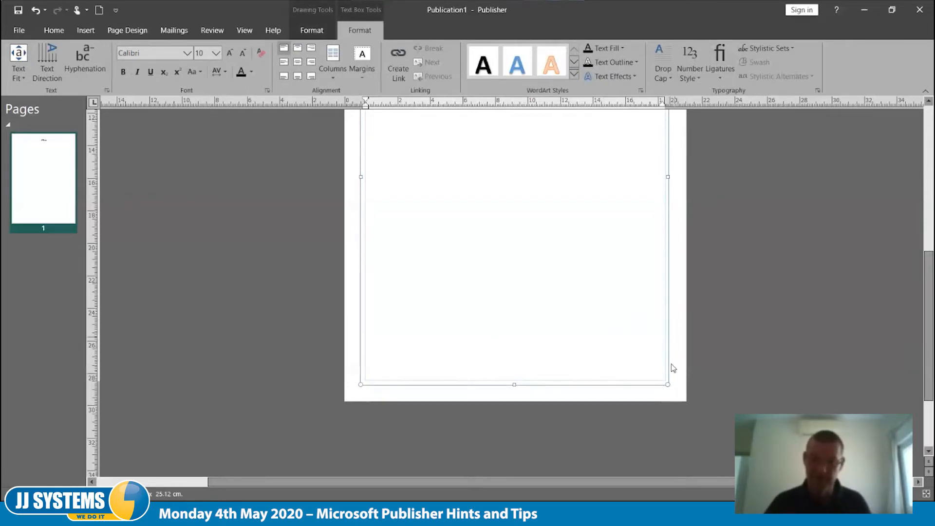
pyautogui.scroll(3, 677, 349)
pyautogui.scroll(6, 679, 349)
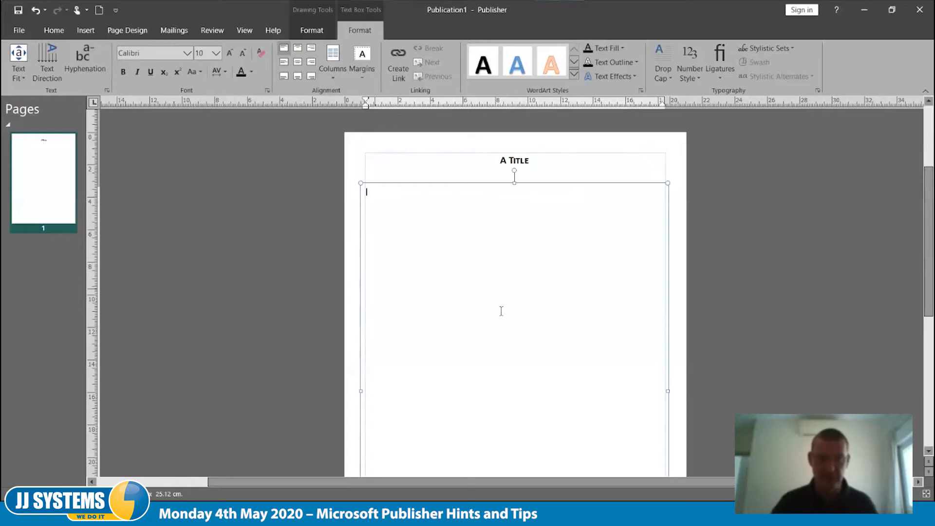
pyautogui.rightClick(370, 193)
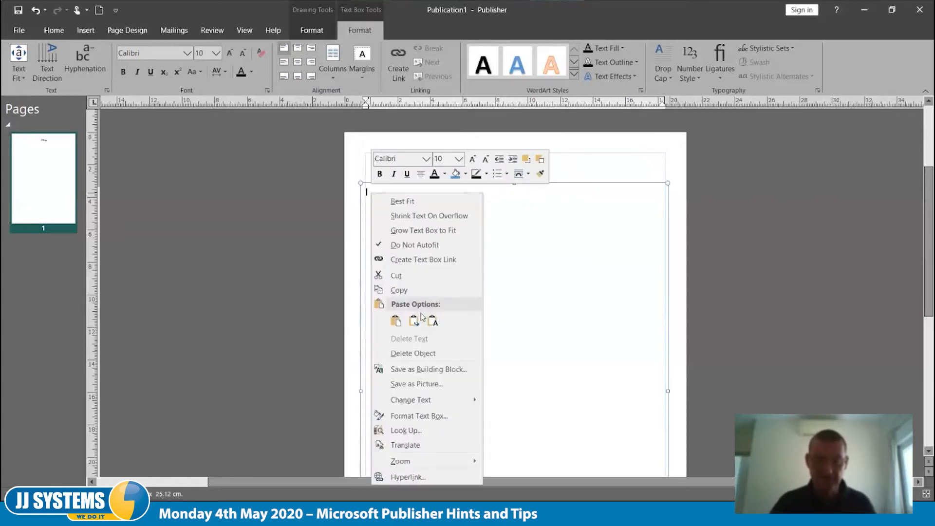
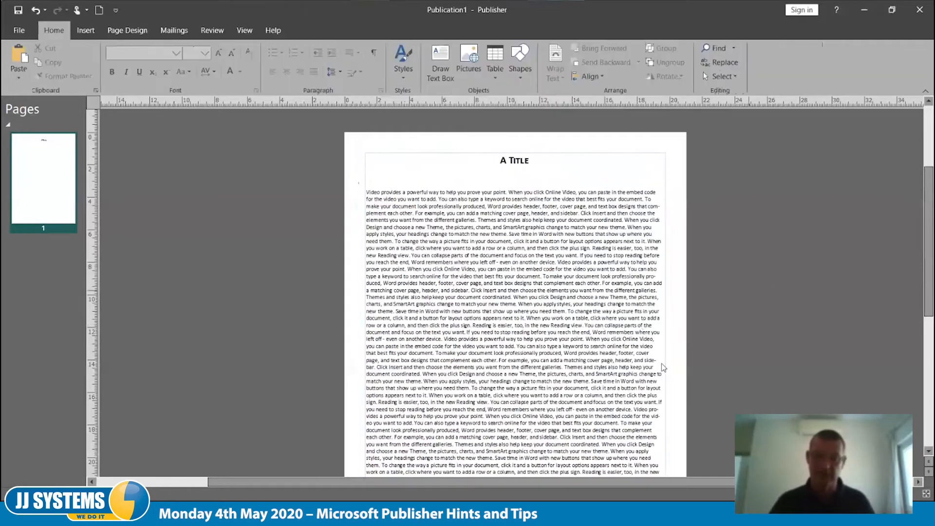
pyautogui.scroll(-2, 551, 374)
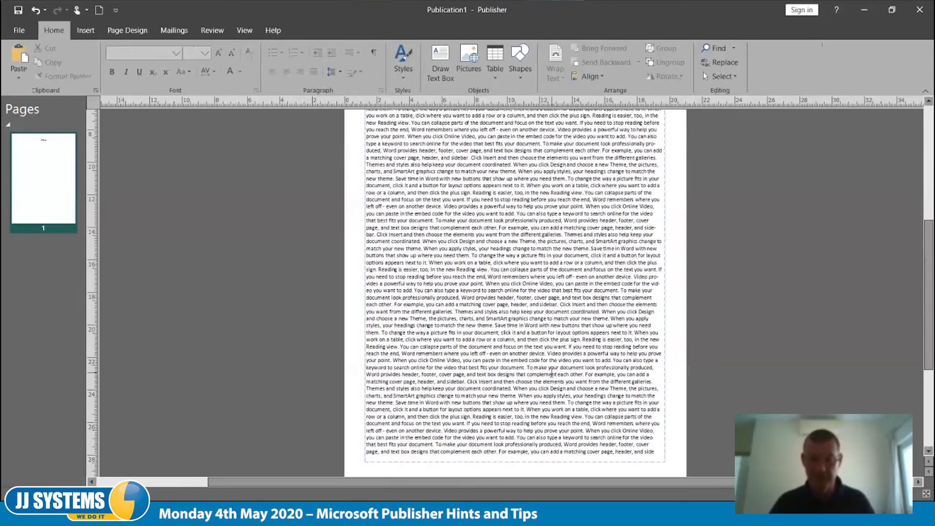
pyautogui.scroll(1, 552, 374)
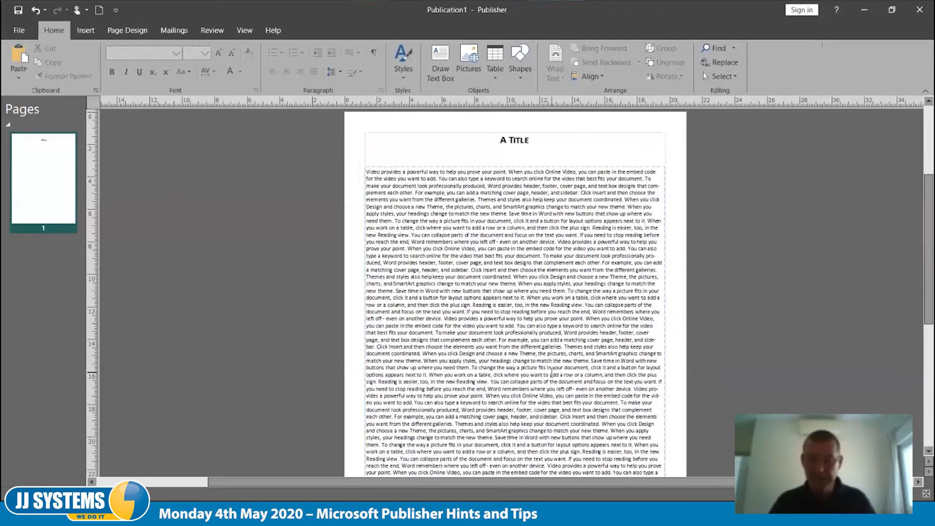
pyautogui.scroll(-1, 552, 374)
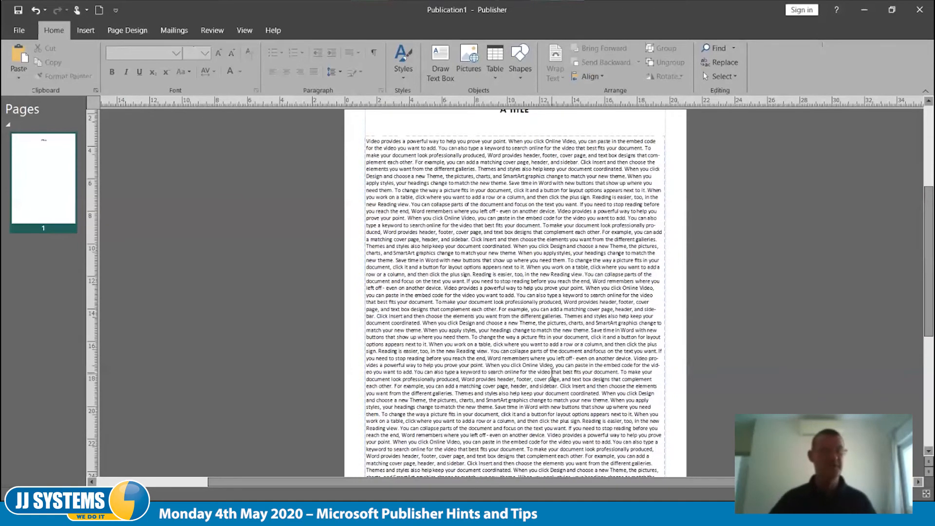
pyautogui.scroll(3, 551, 374)
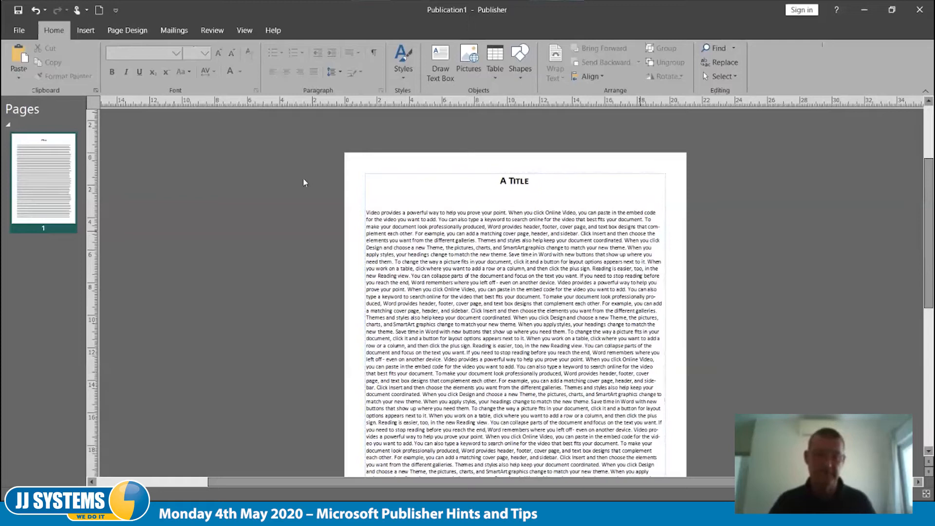
# - Insert the picture J0099148 from the Saved Pictures folder and move it to the left side of the body text
pyautogui.click(468, 61)
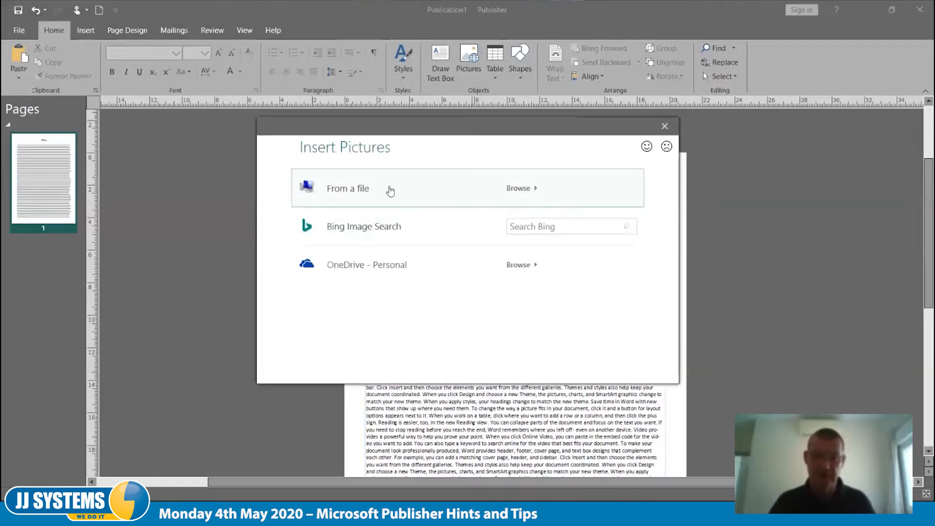
pyautogui.click(388, 190)
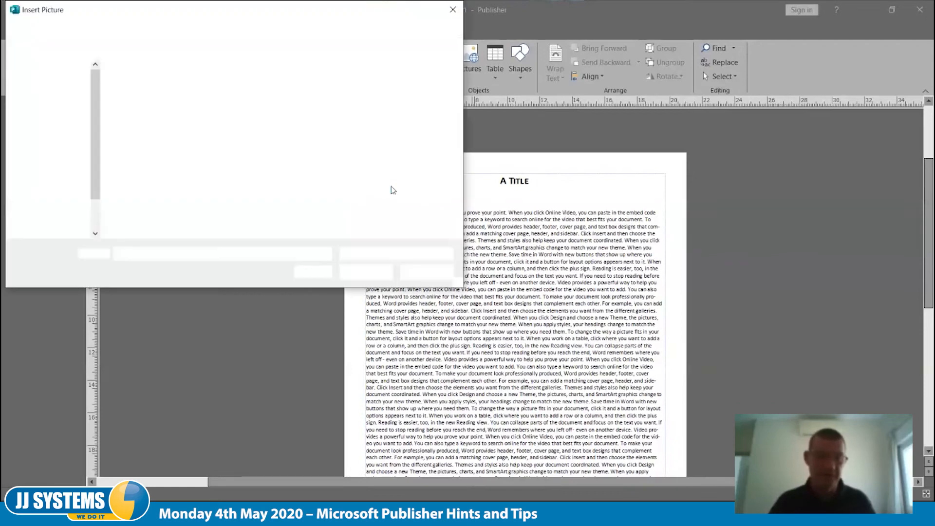
pyautogui.doubleClick(203, 92)
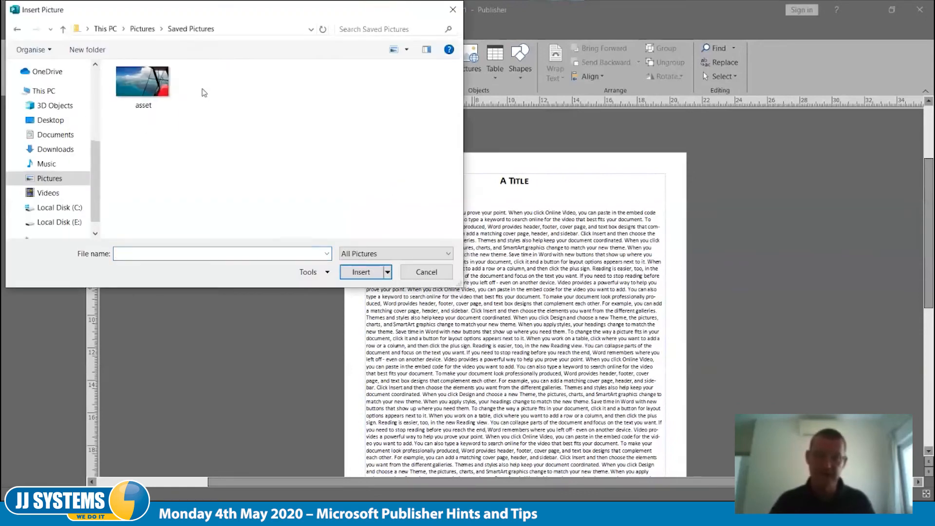
pyautogui.scroll(-2, 317, 166)
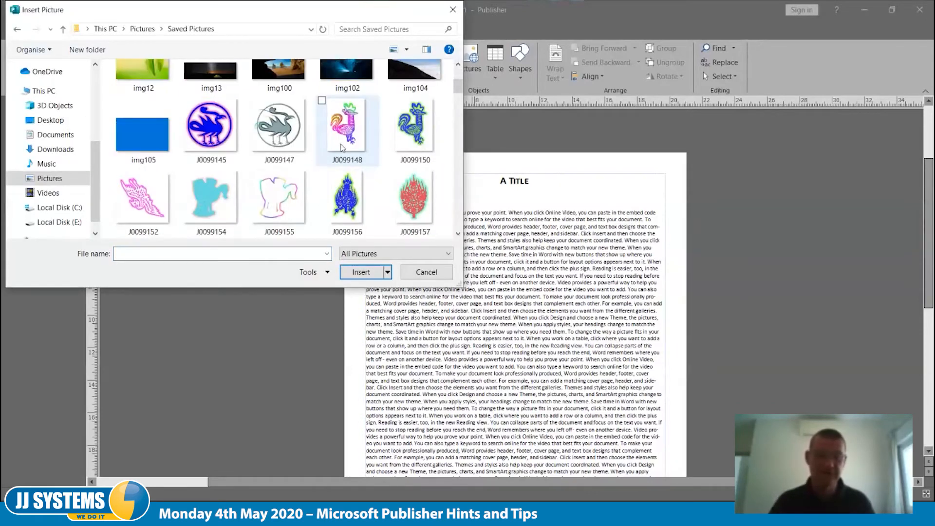
pyautogui.click(353, 128)
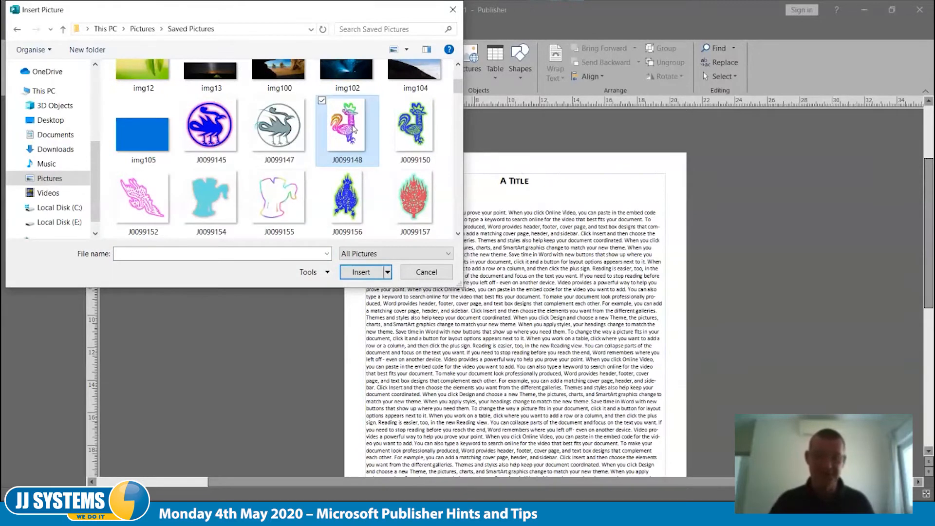
pyautogui.click(359, 277)
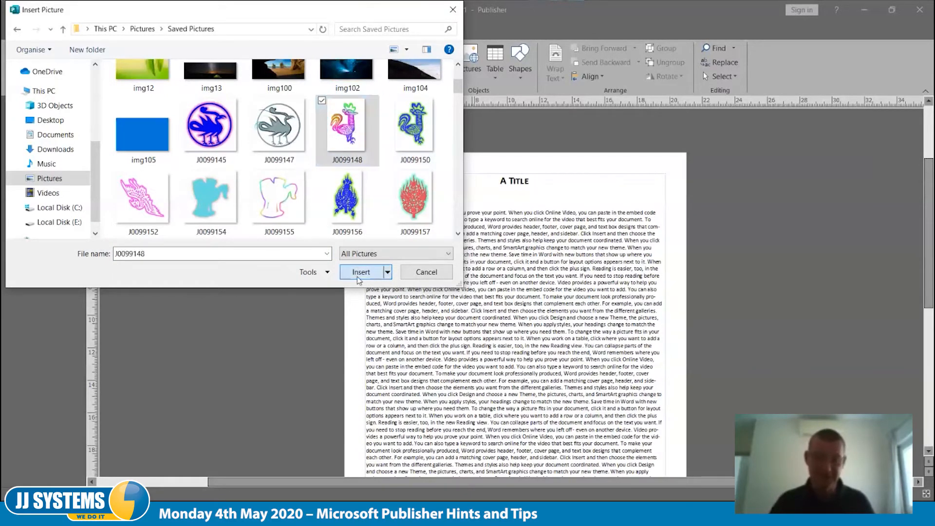
pyautogui.moveTo(513, 292); pyautogui.dragTo(443, 352)
# - Insert the picture J0099150 from the Saved Pictures folder onto the page
pyautogui.scroll(-1, 535, 290)
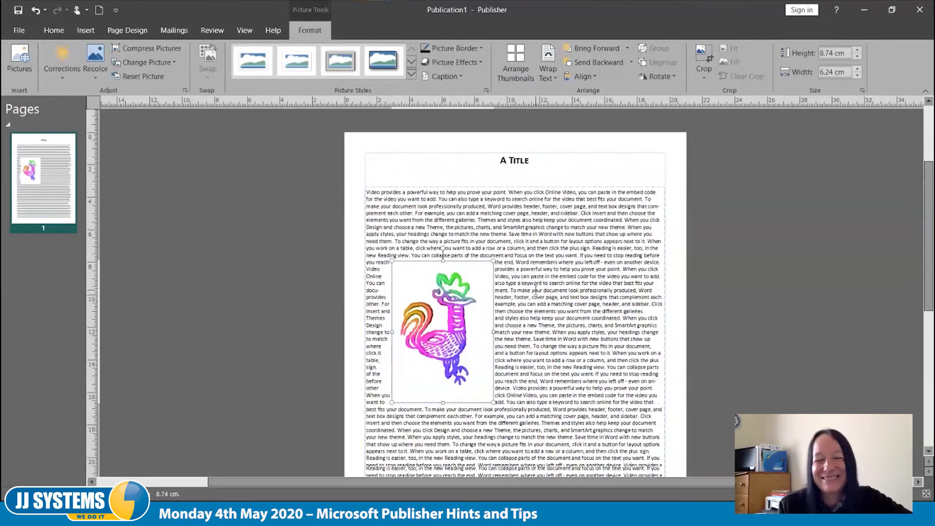
pyautogui.scroll(-5, 535, 291)
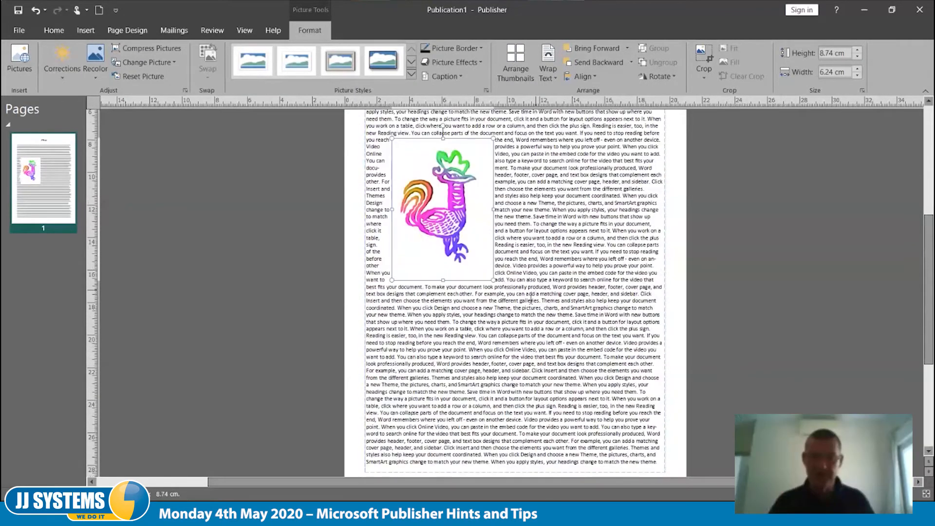
pyautogui.scroll(-2, 530, 300)
pyautogui.click(523, 294)
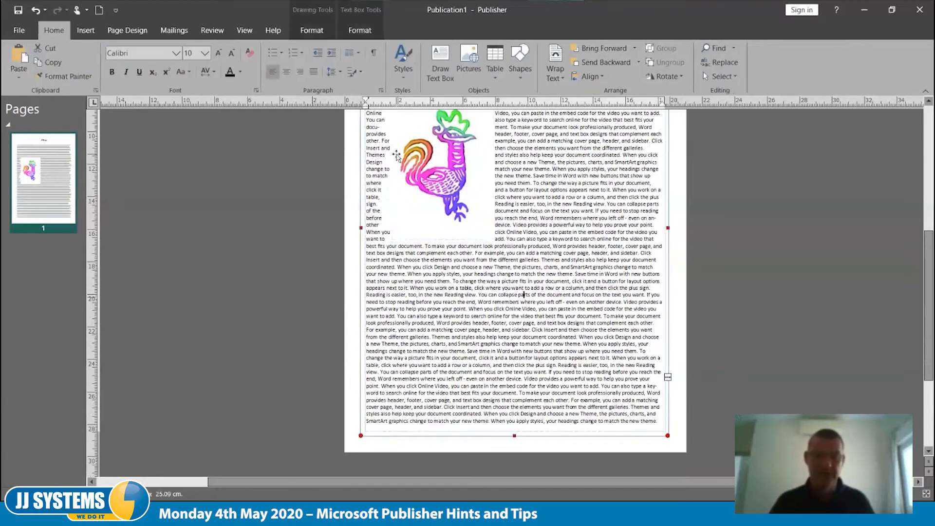
pyautogui.click(466, 69)
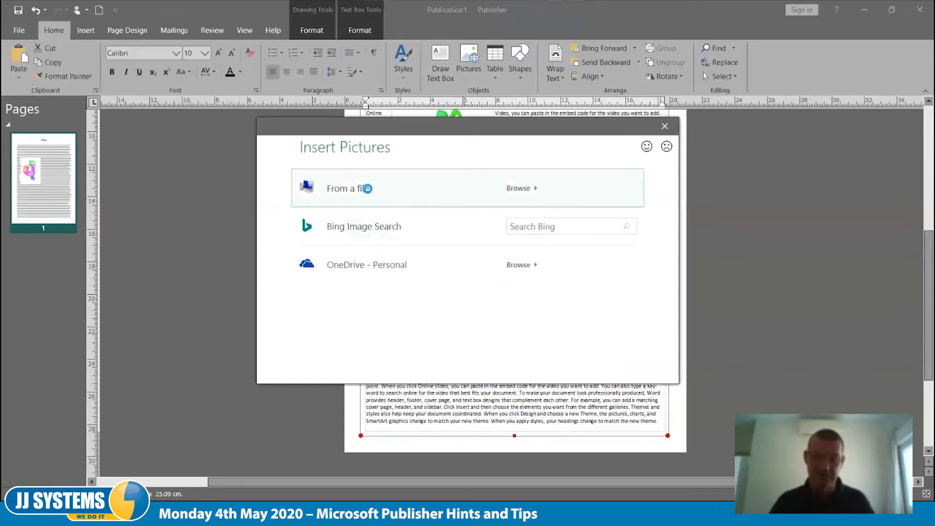
pyautogui.scroll(-5, 382, 191)
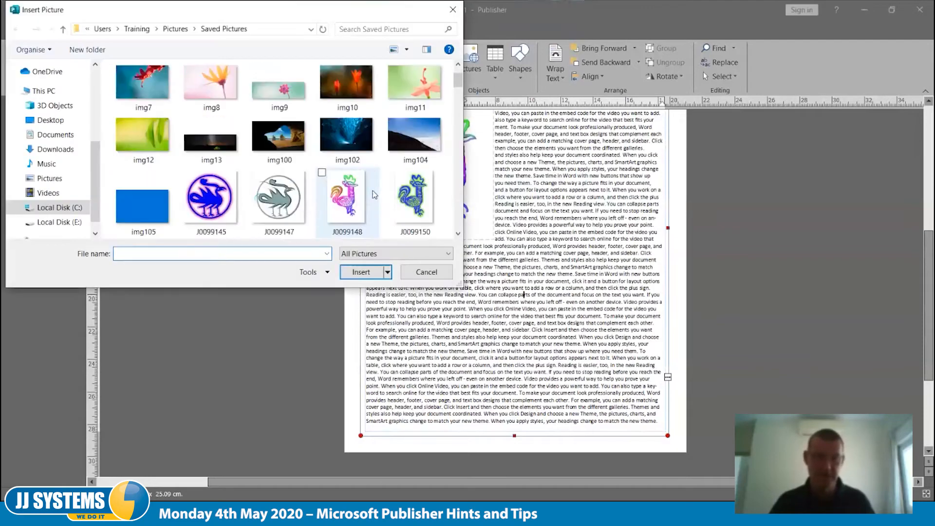
pyautogui.click(414, 92)
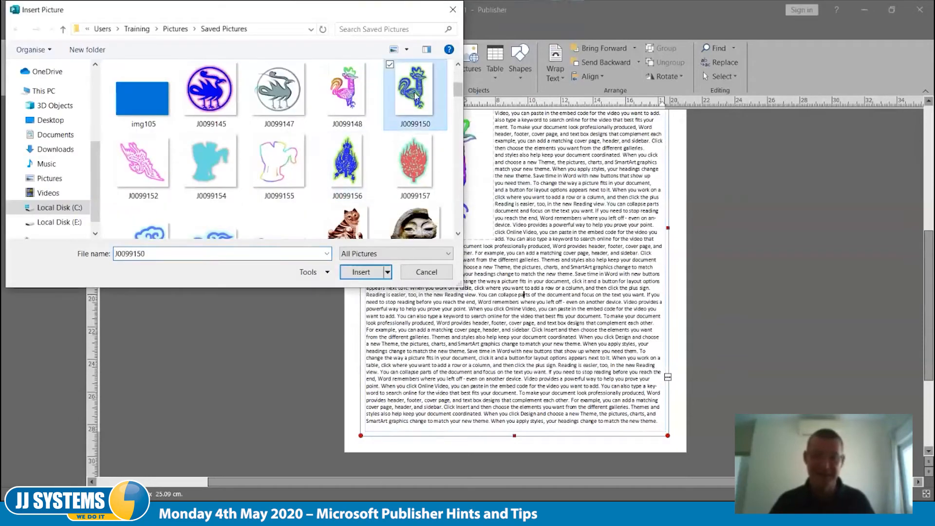
pyautogui.click(360, 272)
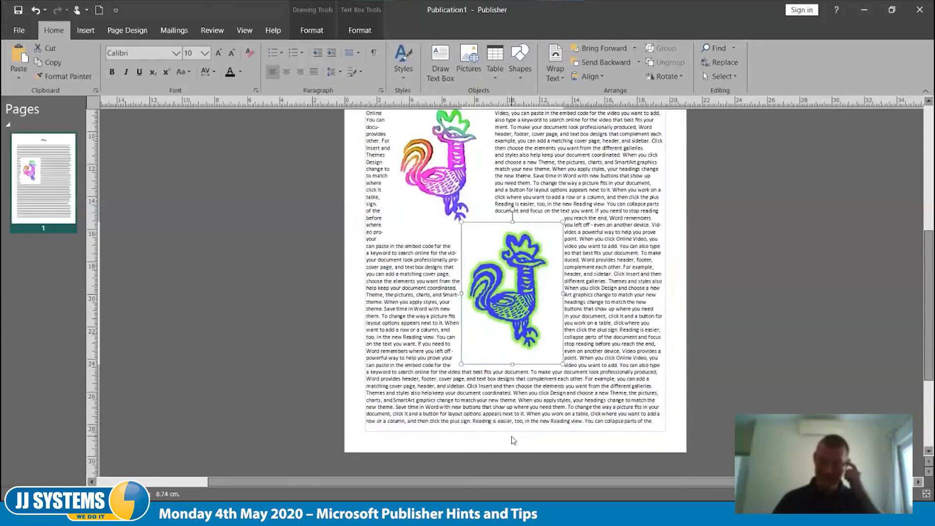
# - Move the blue rooster picture to the lower right of the body text and flip it horizontally
pyautogui.moveTo(511, 282); pyautogui.dragTo(577, 307)
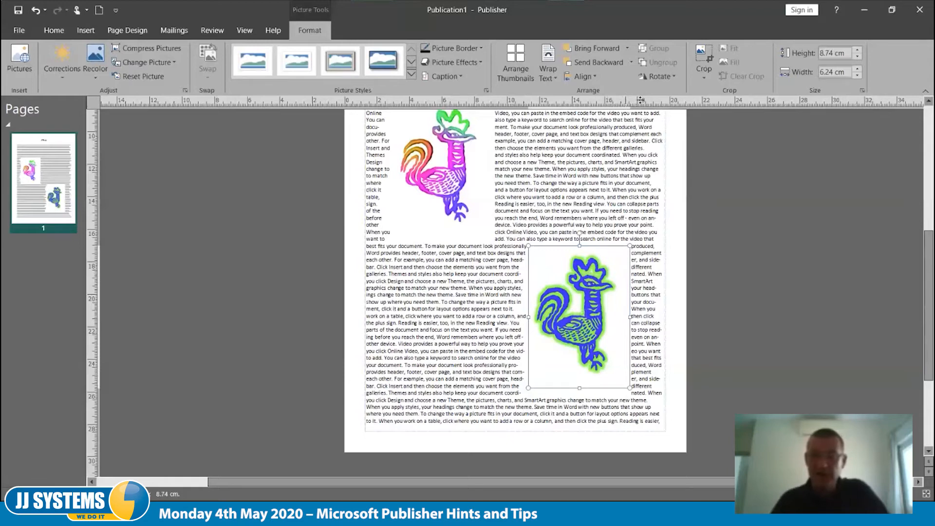
pyautogui.click(673, 78)
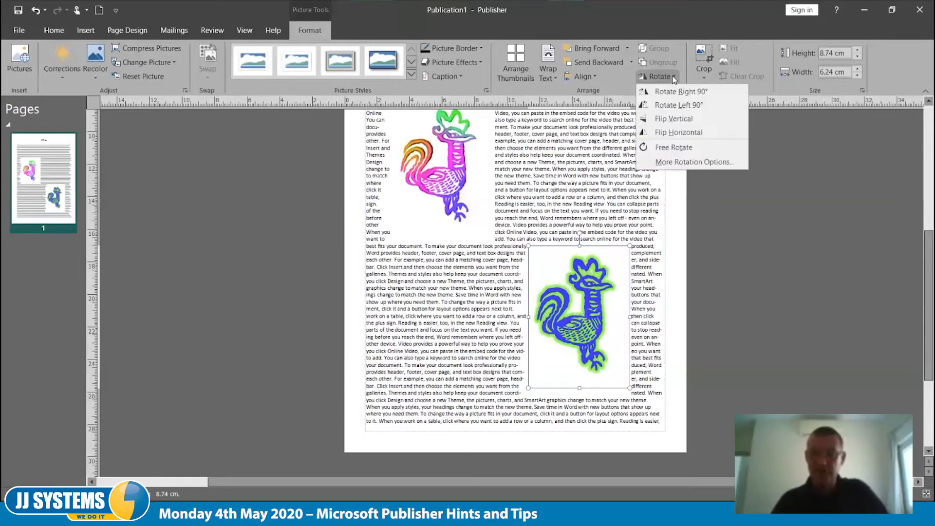
pyautogui.click(679, 134)
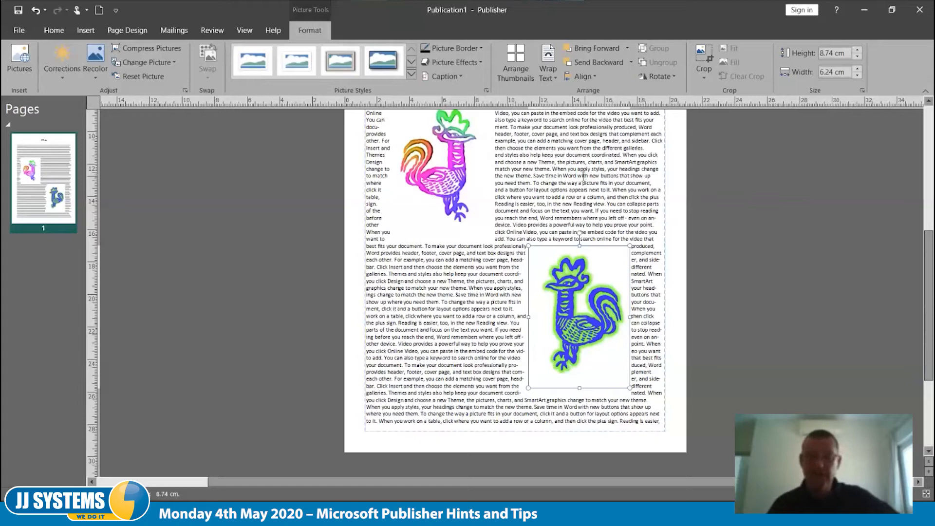
# - Move the blue rooster picture up beside the pink rooster and align the tops of the two pictures
pyautogui.click(594, 78)
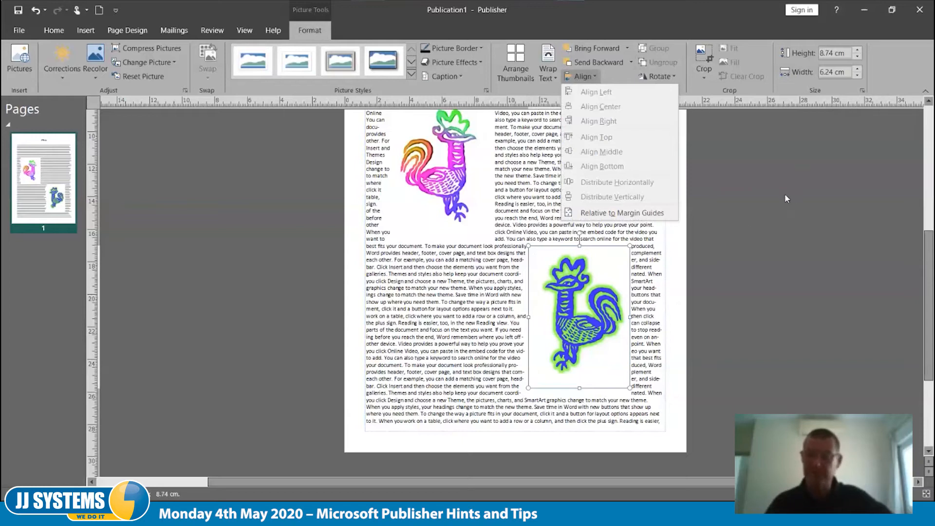
pyautogui.click(880, 76)
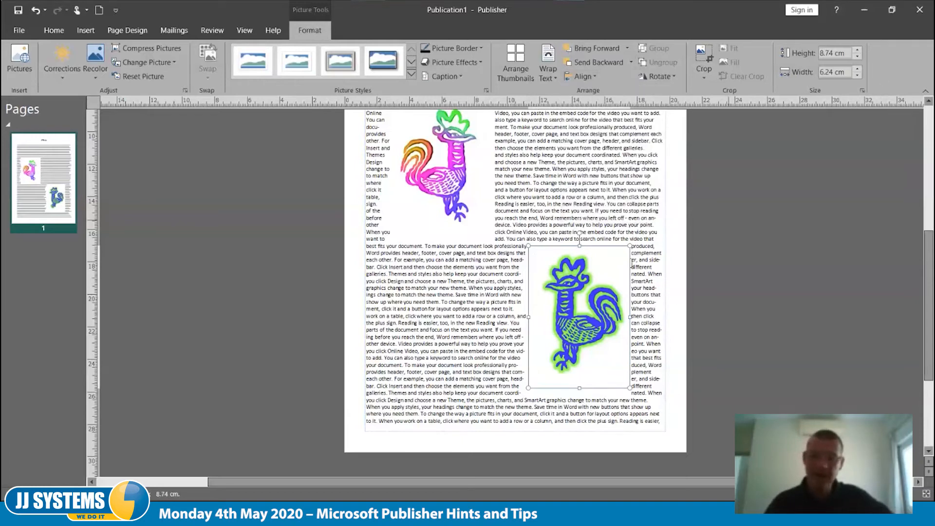
pyautogui.scroll(1, 568, 287)
pyautogui.scroll(3, 568, 287)
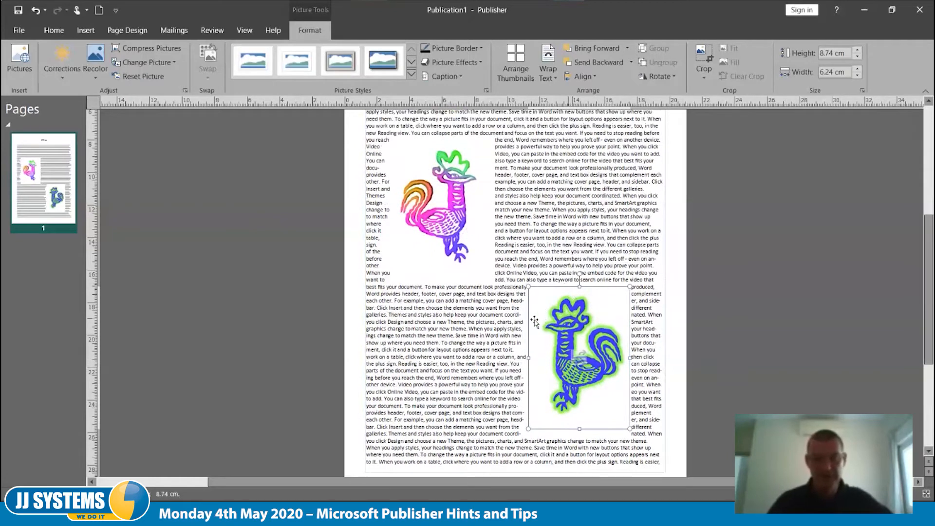
pyautogui.moveTo(544, 291); pyautogui.dragTo(542, 177)
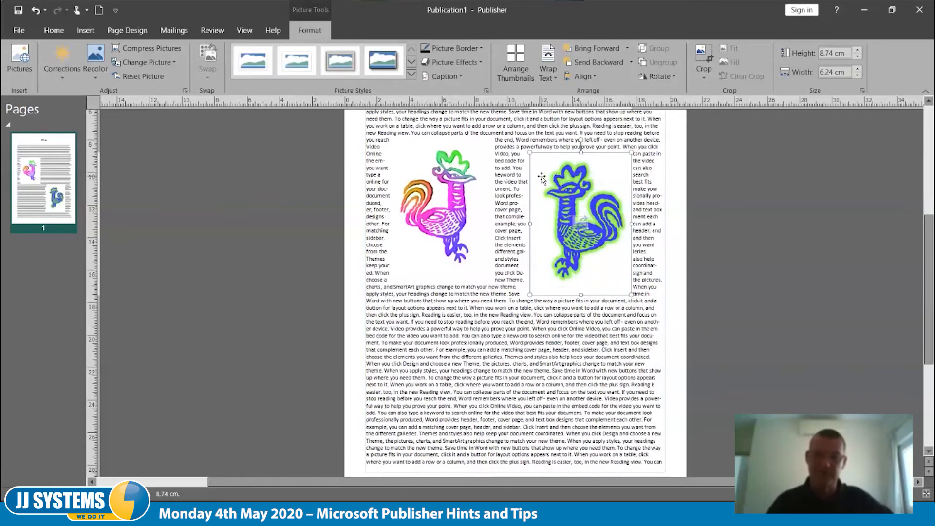
pyautogui.scroll(3, 682, 261)
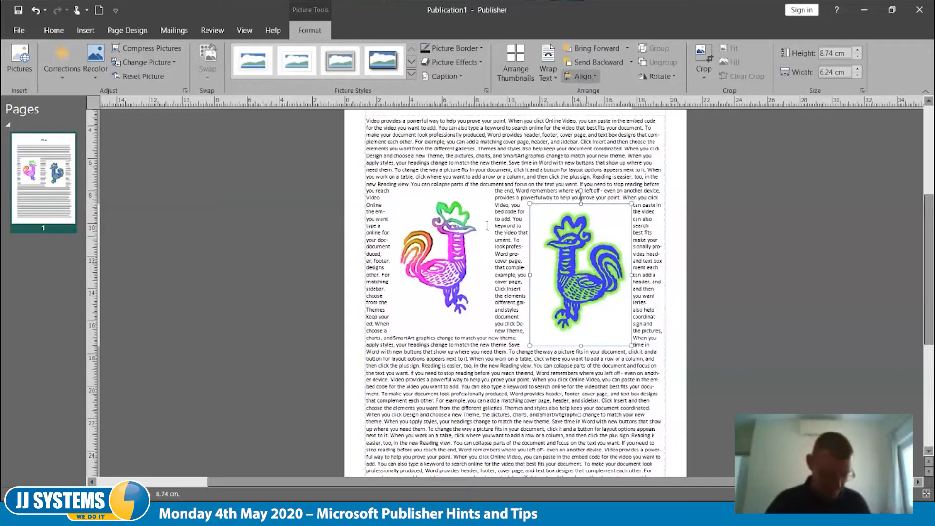
pyautogui.keyDown('shift'); pyautogui.click(459, 228); pyautogui.keyUp('shift')
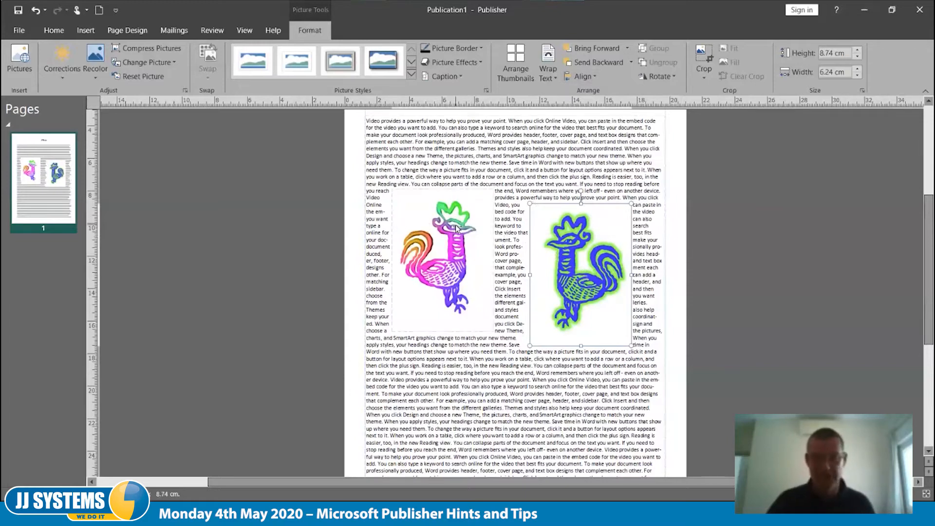
pyautogui.click(596, 78)
pyautogui.click(614, 140)
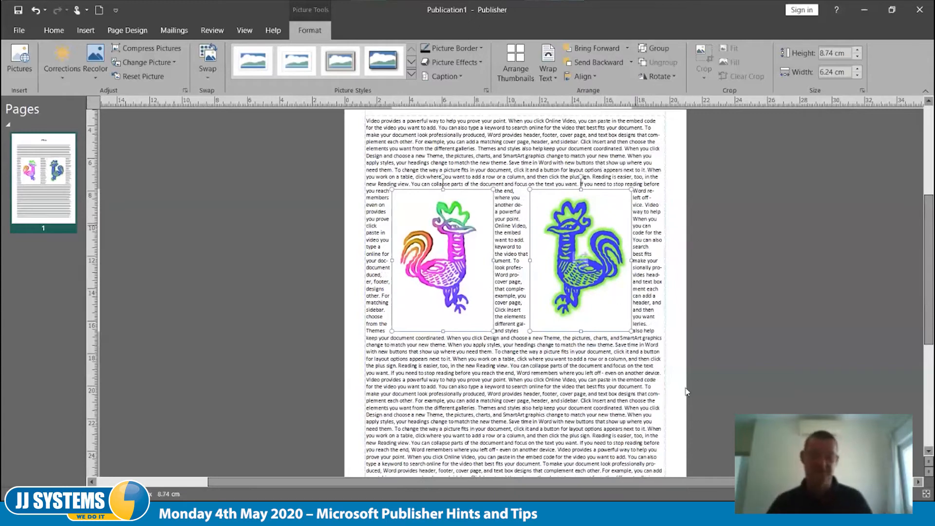
# - Select only the blue rooster picture and move it slightly down and to the left
pyautogui.click(565, 379)
pyautogui.click(601, 260)
pyautogui.moveTo(602, 260); pyautogui.dragTo(585, 300)
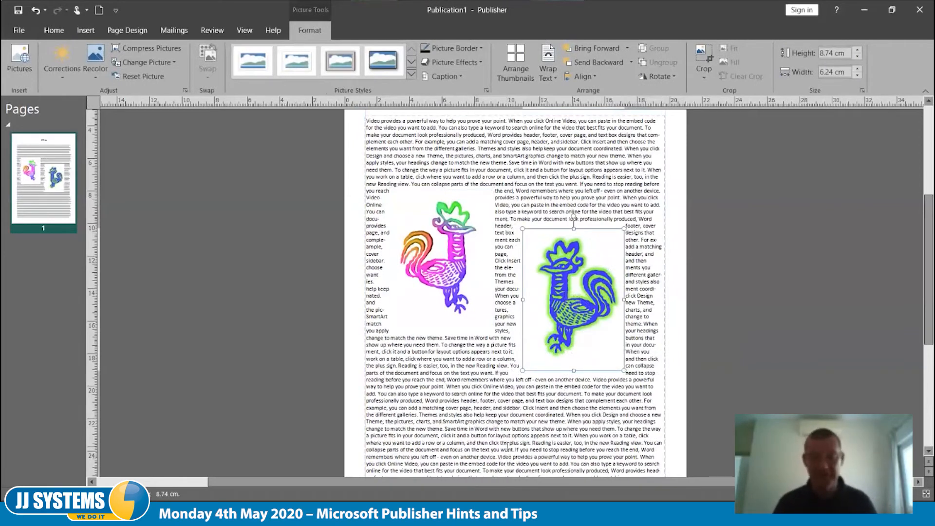
# - Nudge the blue rooster picture upward in small increments, then right, left and right again
pyautogui.press('Up')
pyautogui.press('Up')
pyautogui.press('Up')
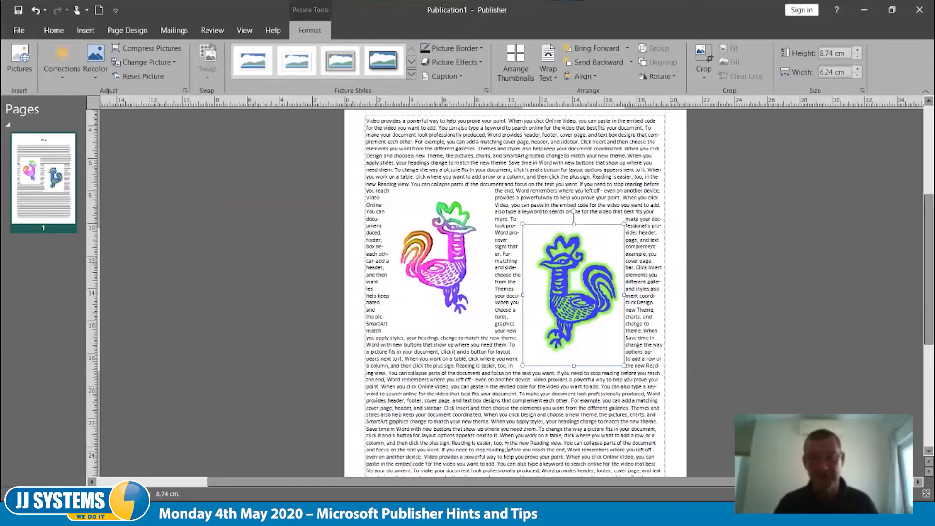
pyautogui.press('Up')
pyautogui.press('Up')
pyautogui.press('Right')
pyautogui.press('Right')
pyautogui.press('Right')
pyautogui.press('Left')
pyautogui.press('Left')
pyautogui.press('Left')
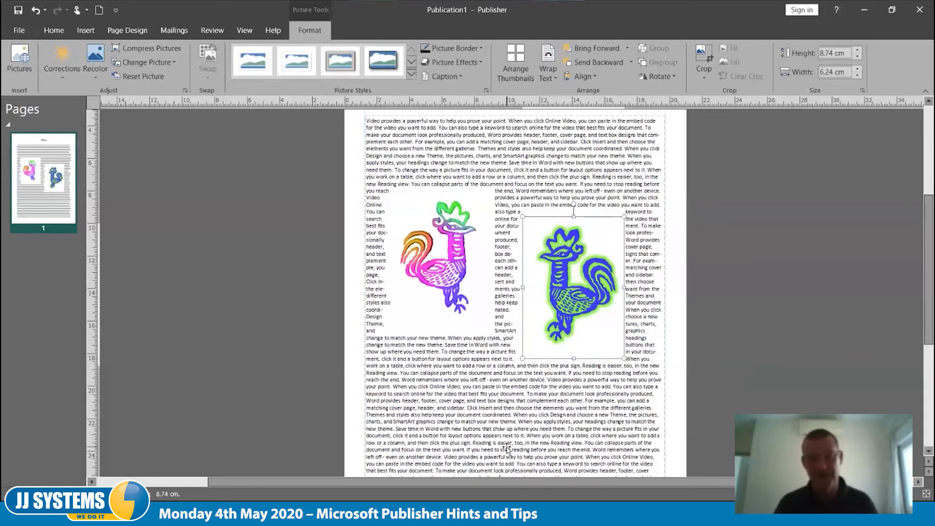
pyautogui.press('Right')
pyautogui.press('Right')
pyautogui.press('Right')
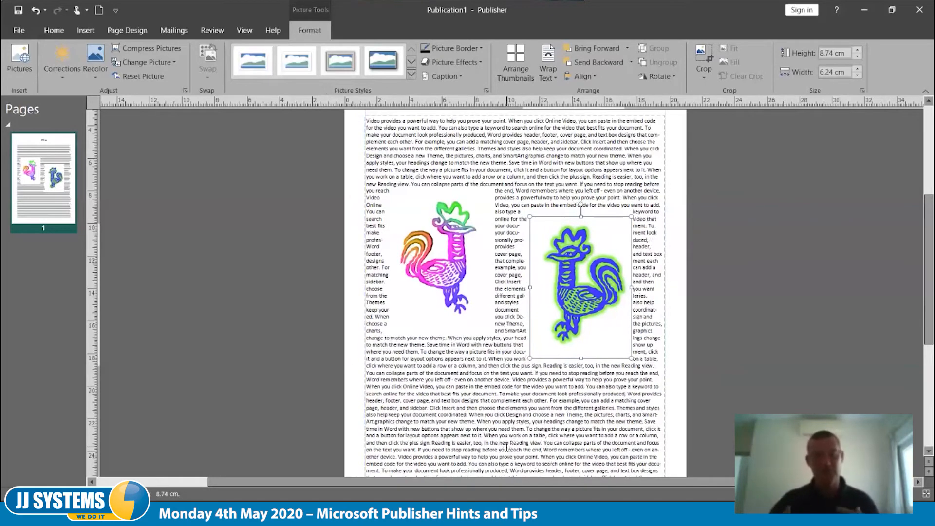
# - Move the blue rooster picture back down to the lower right of the body text and deselect it
pyautogui.scroll(-3, 570, 444)
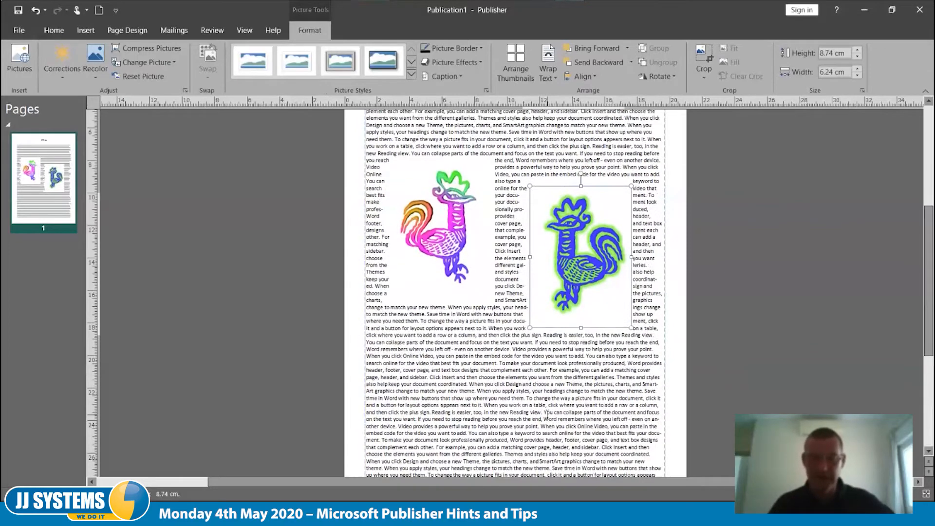
pyautogui.moveTo(597, 265); pyautogui.dragTo(587, 388)
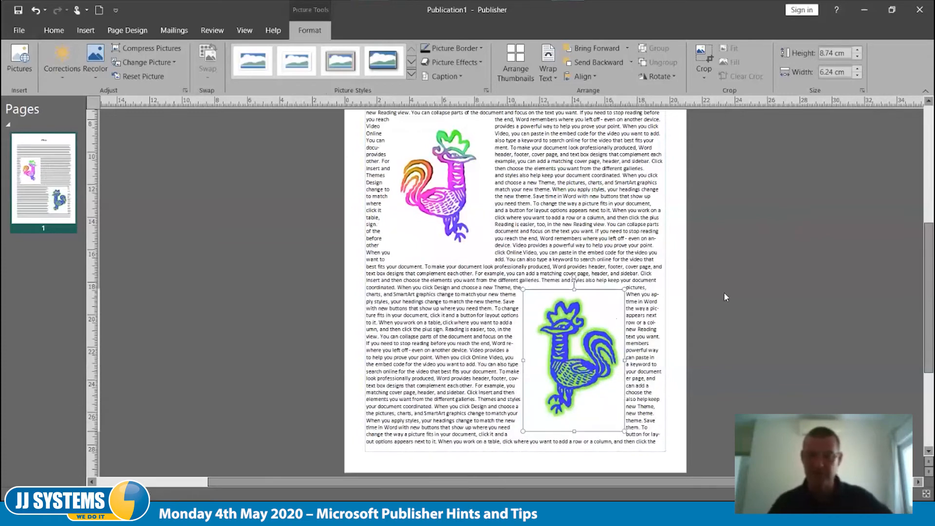
pyautogui.click(721, 295)
# - Move the pink rooster picture higher in the body text and set its text wrapping to Tight
pyautogui.scroll(4, 701, 326)
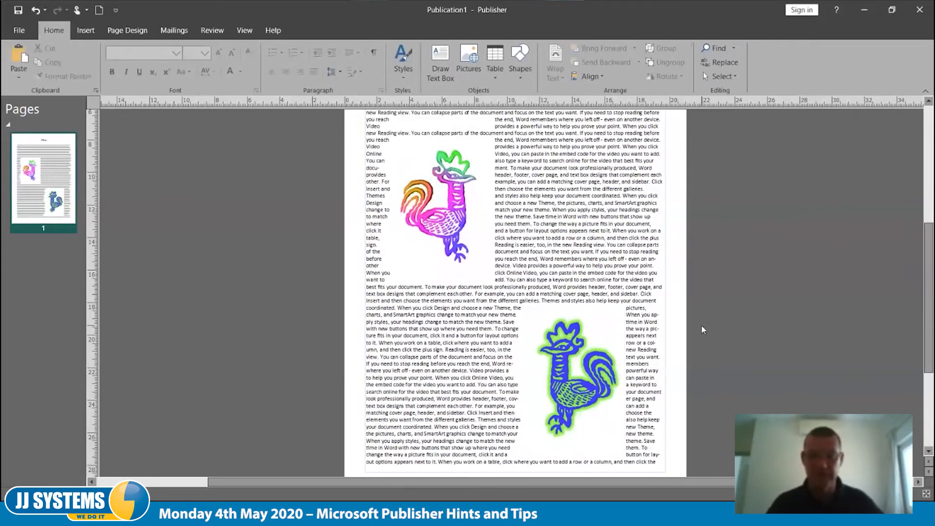
pyautogui.moveTo(471, 292); pyautogui.dragTo(468, 264)
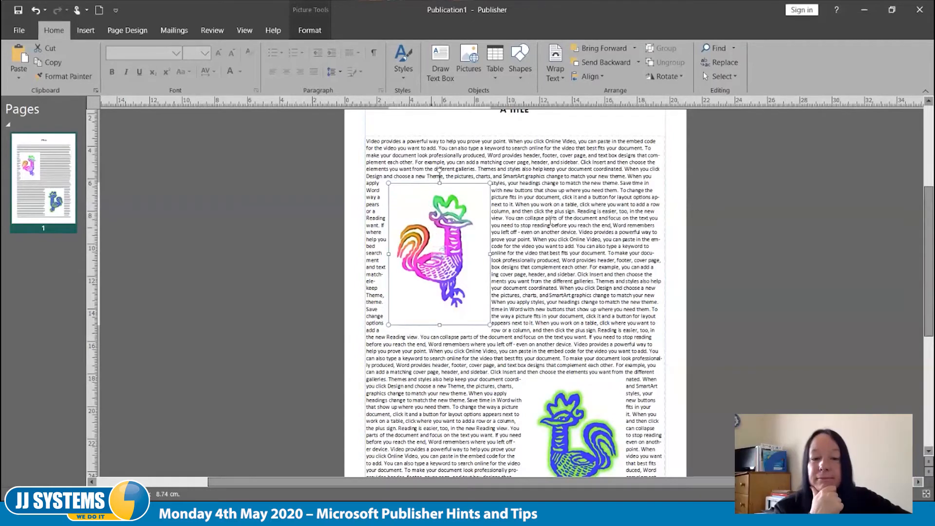
pyautogui.scroll(1, 550, 221)
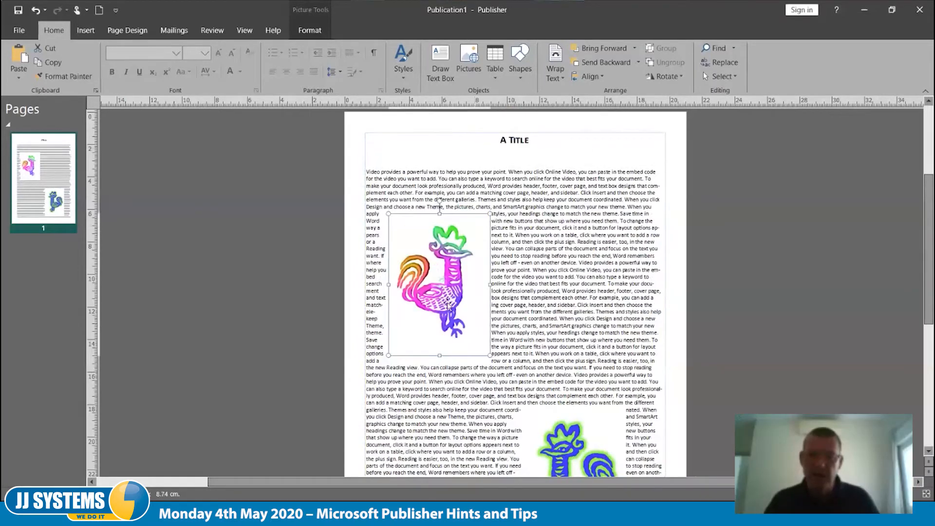
pyautogui.click(558, 77)
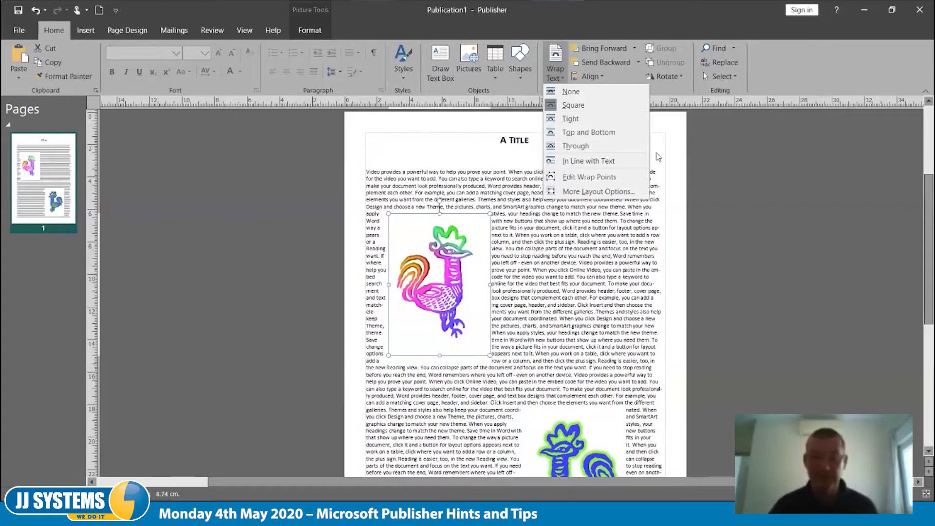
pyautogui.click(574, 118)
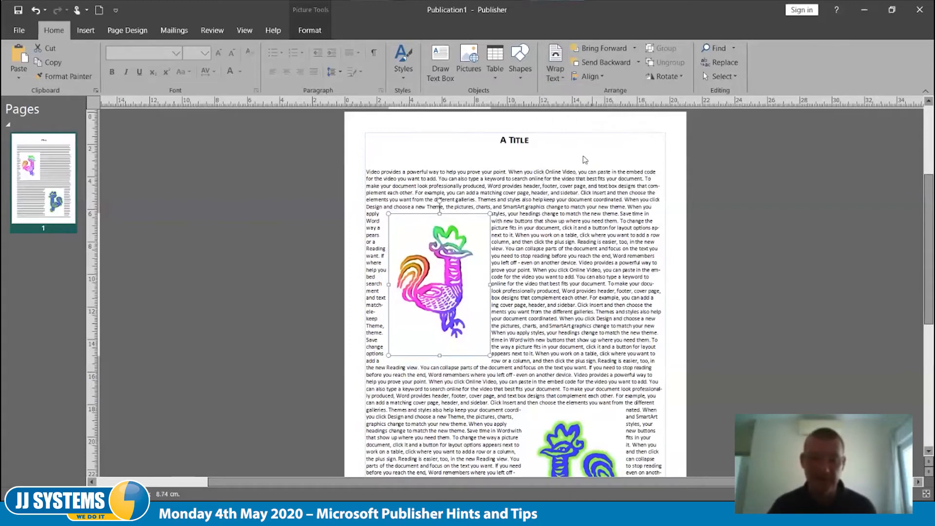
pyautogui.scroll(-3, 573, 326)
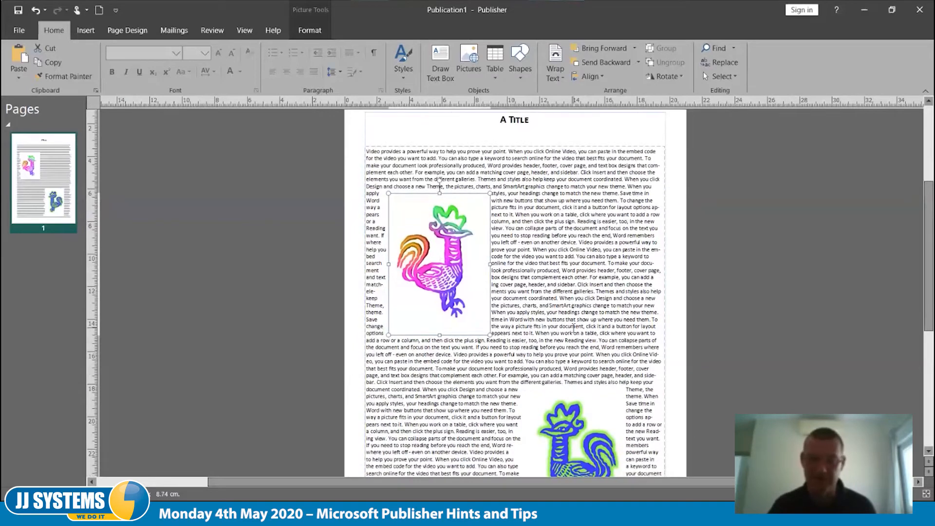
# - Select the blue rooster picture and set its text wrapping to Tight
pyautogui.click(574, 424)
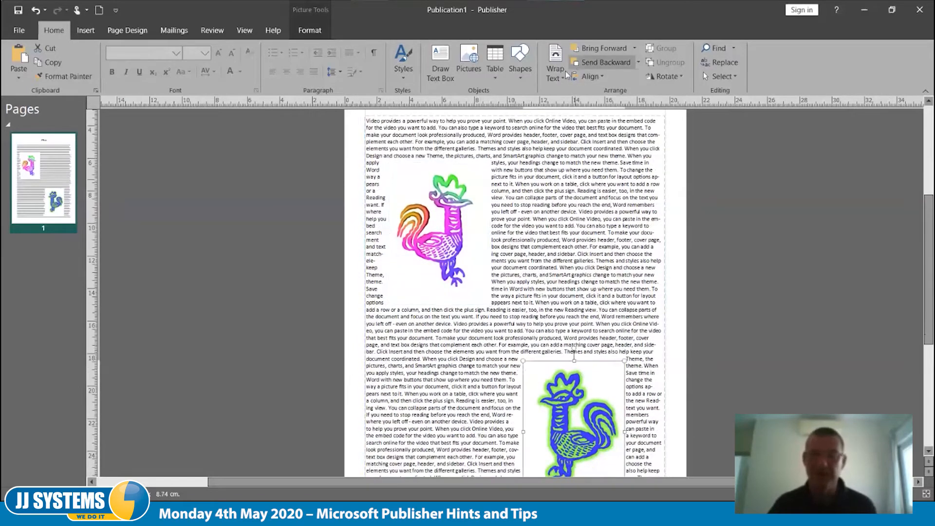
pyautogui.click(564, 73)
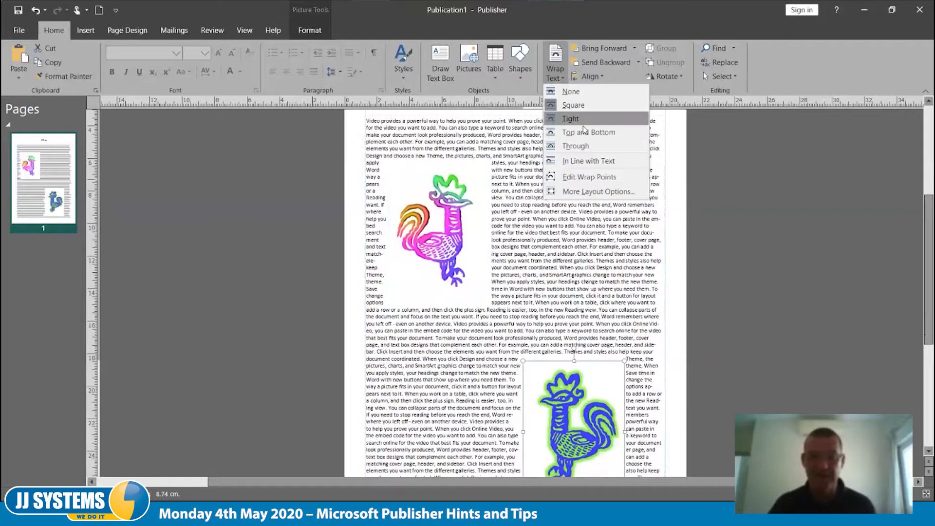
pyautogui.click(615, 120)
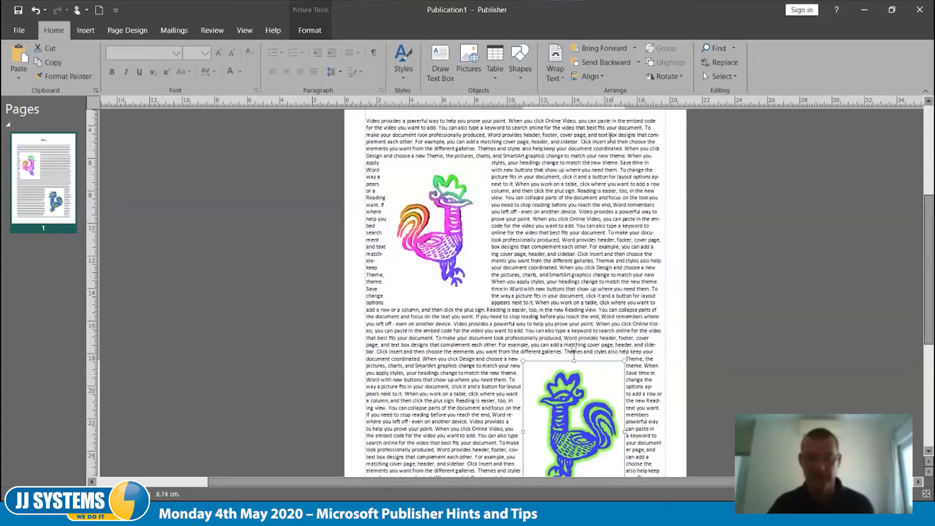
# - Set the blue rooster picture's text wrapping to Through
pyautogui.click(557, 58)
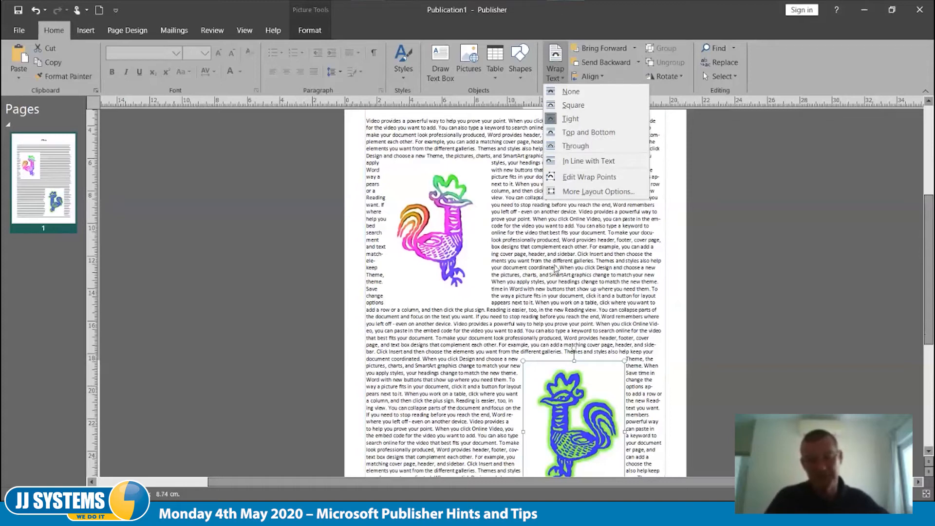
pyautogui.click(577, 146)
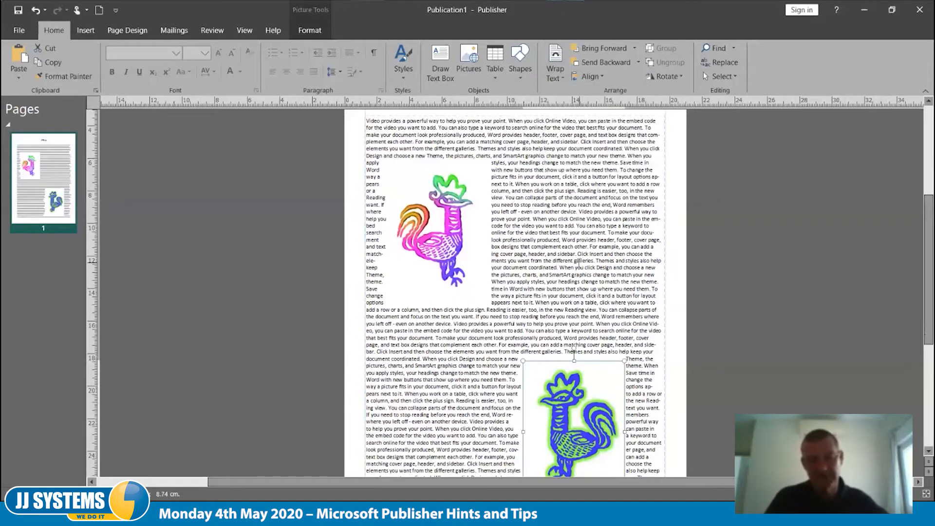
pyautogui.scroll(-3, 577, 263)
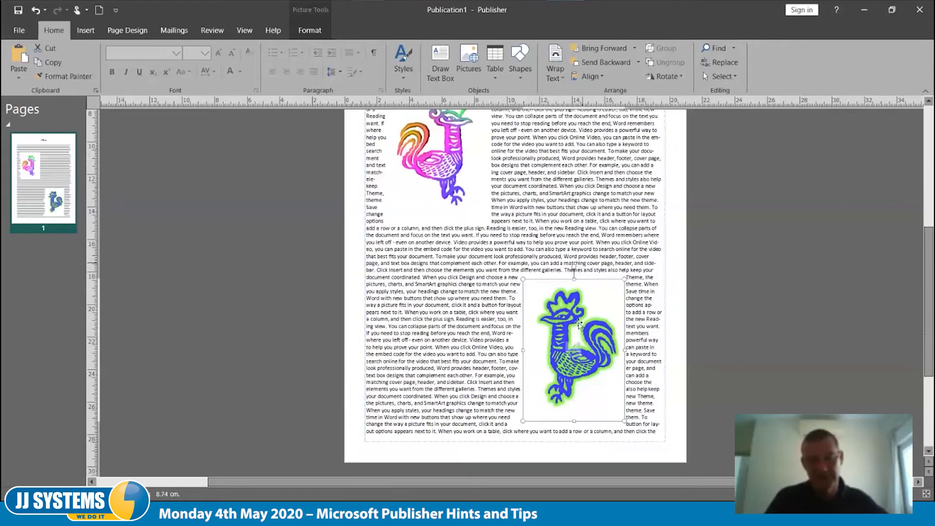
pyautogui.click(555, 71)
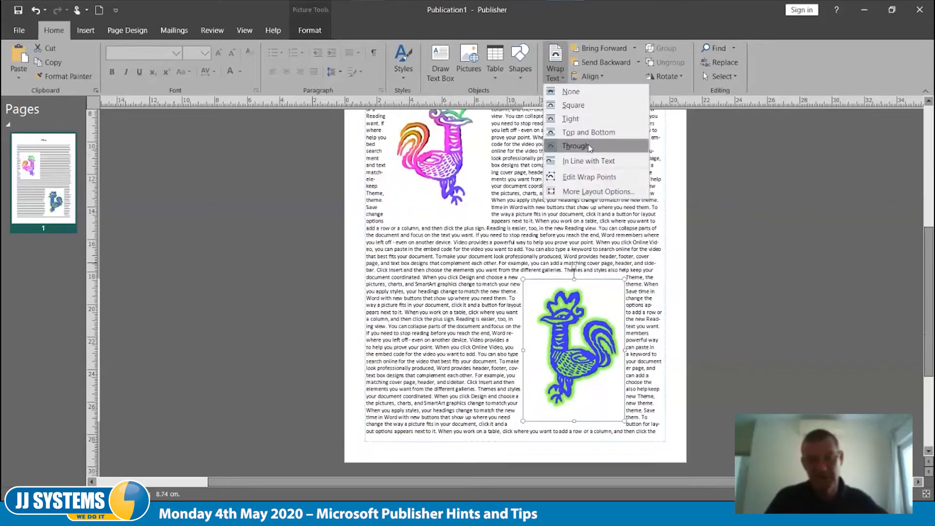
pyautogui.click(589, 147)
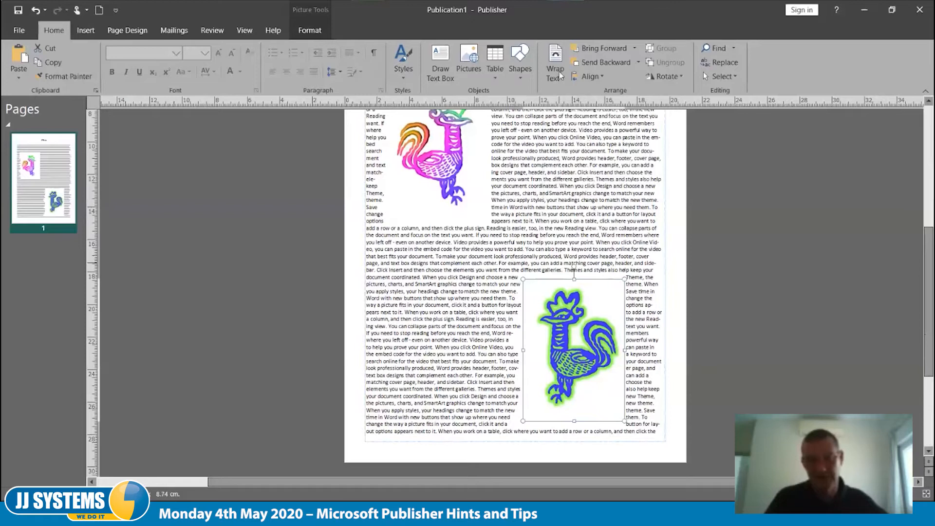
# - Return the blue rooster picture's text wrapping to Square, review its wrapping options, and place the cursor in the body text
pyautogui.click(560, 74)
pyautogui.click(561, 105)
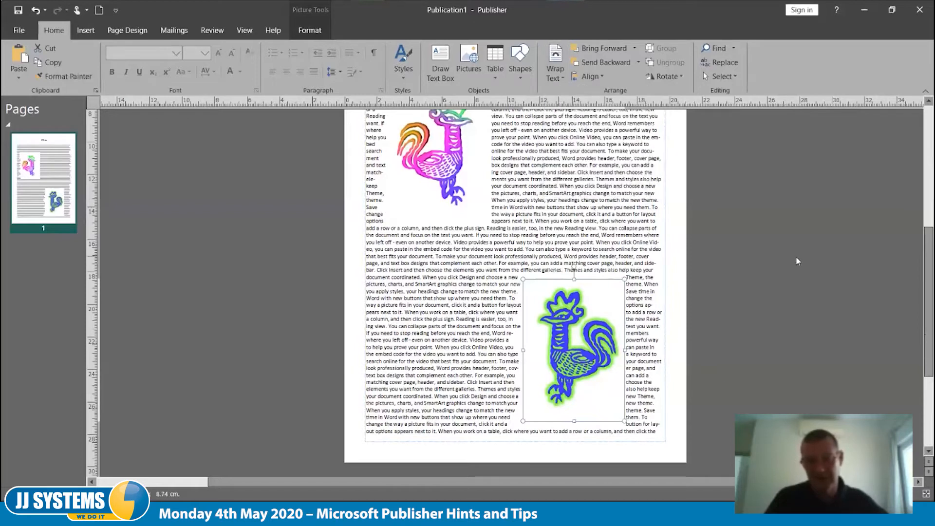
pyautogui.click(580, 314)
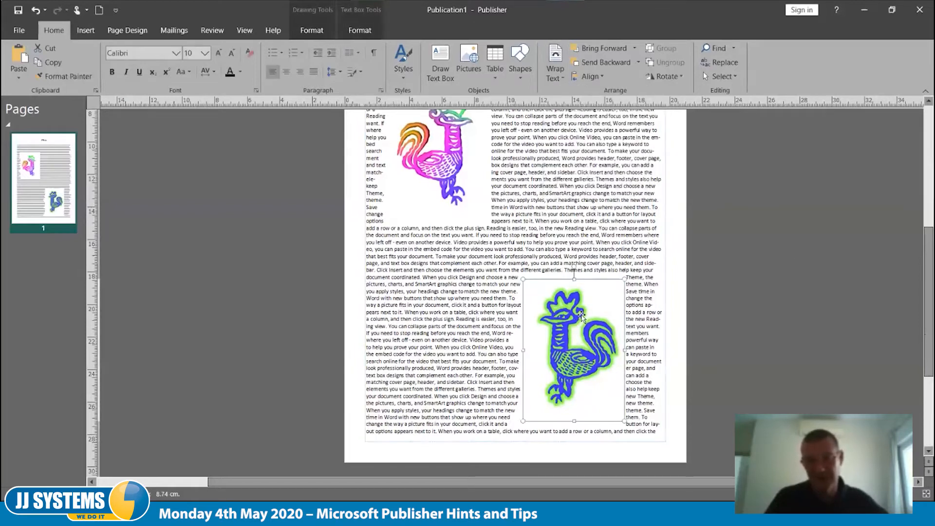
pyautogui.click(580, 314)
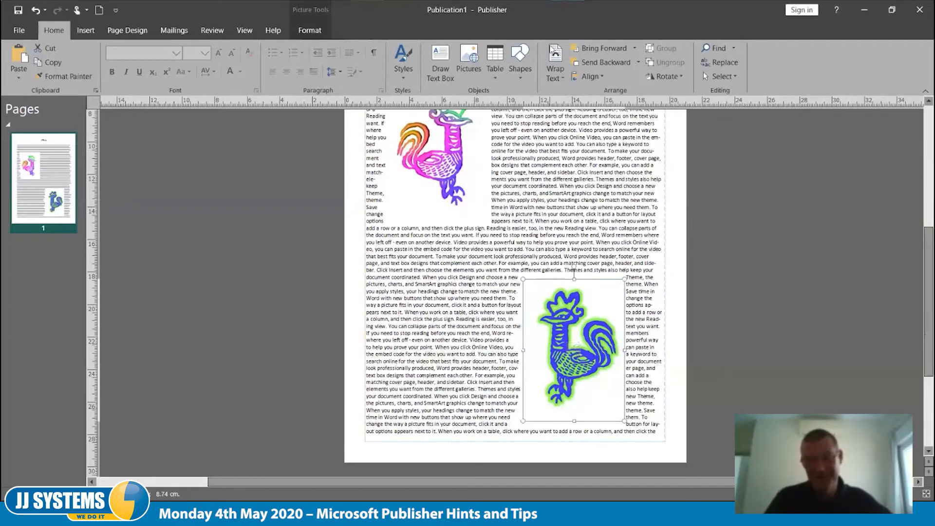
pyautogui.click(553, 76)
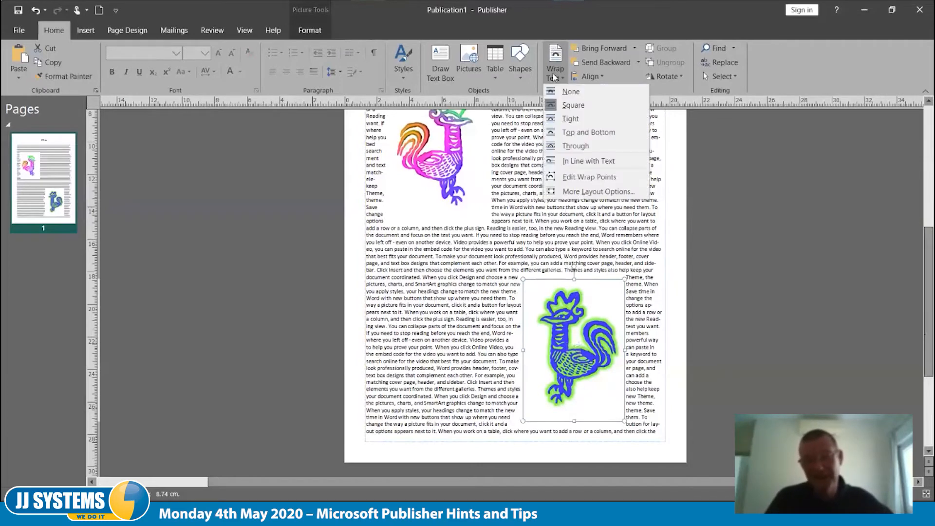
pyautogui.click(595, 126)
pyautogui.click(577, 179)
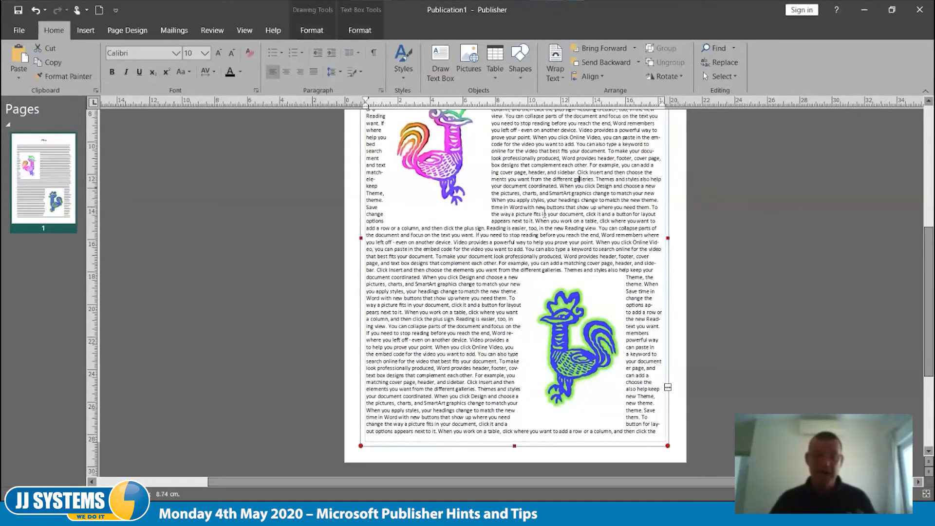
pyautogui.scroll(3, 544, 213)
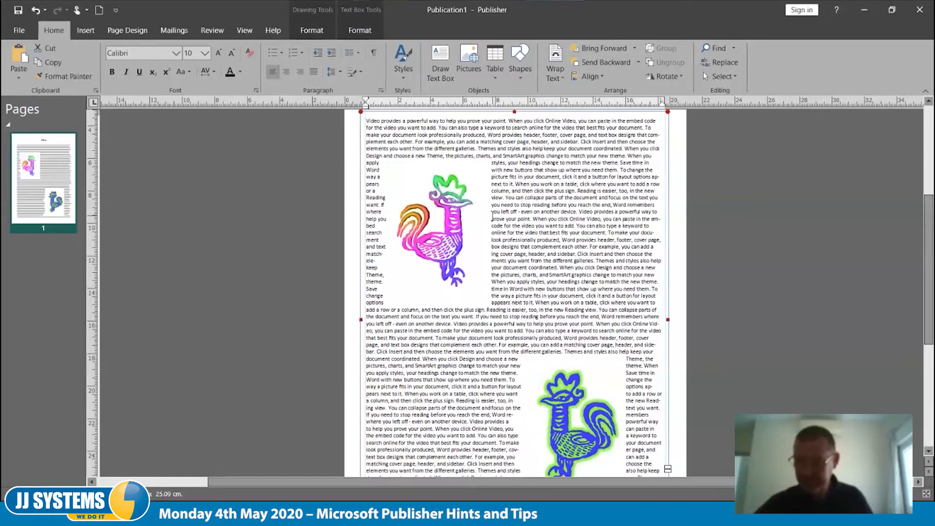
pyautogui.scroll(2, 491, 215)
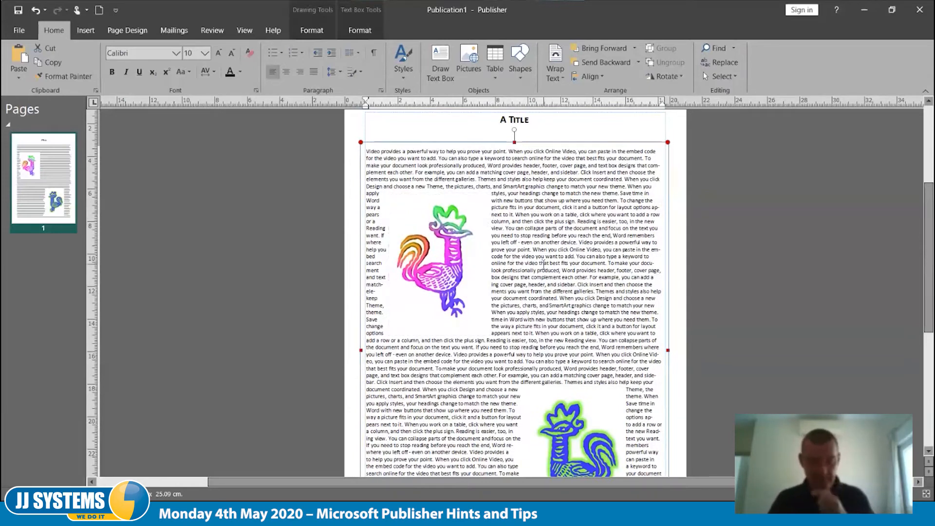
pyautogui.scroll(-3, 555, 271)
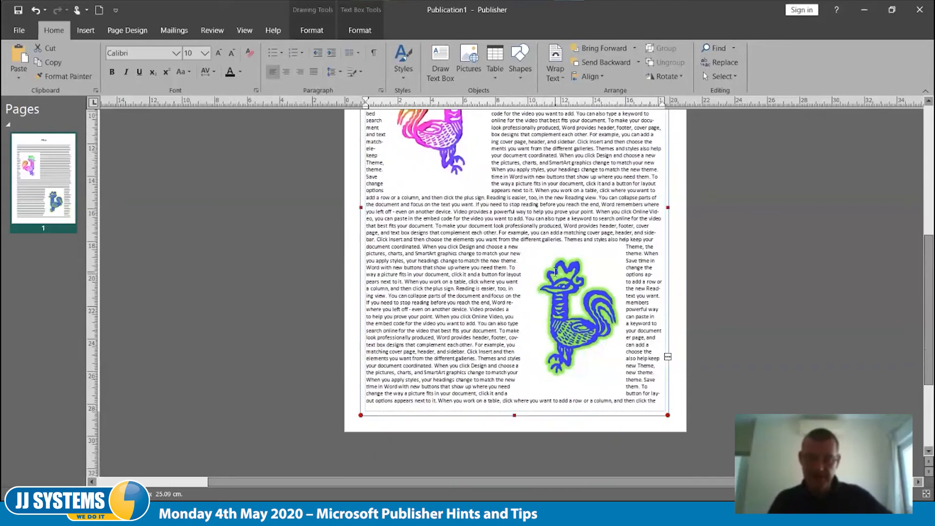
pyautogui.scroll(3, 556, 272)
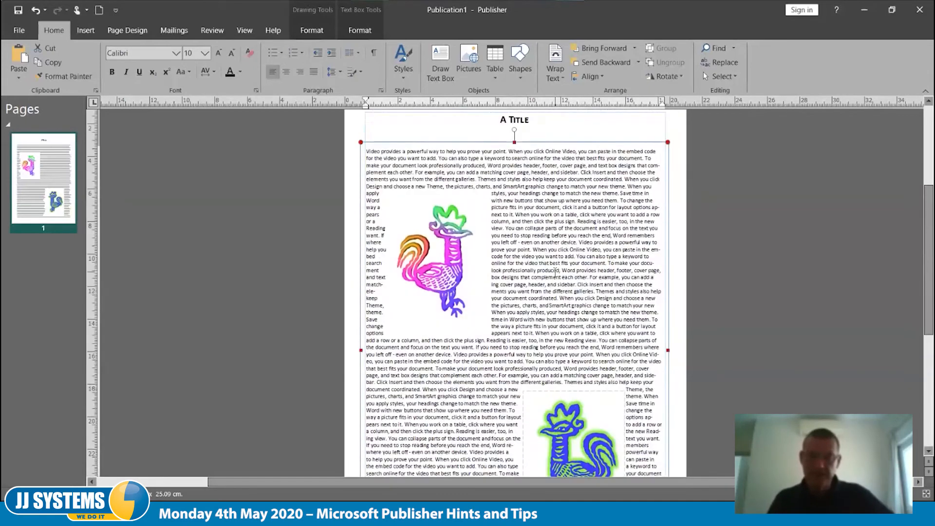
pyautogui.scroll(1, 555, 272)
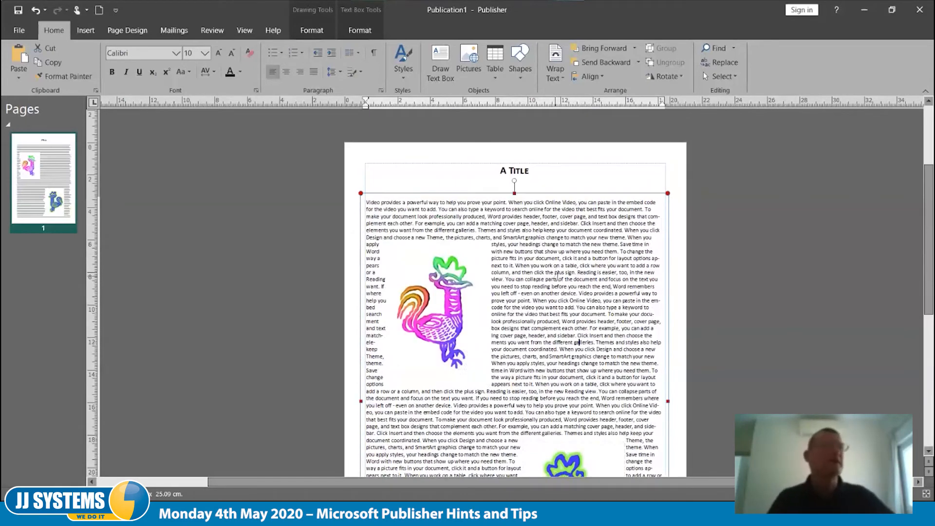
pyautogui.scroll(-1, 558, 275)
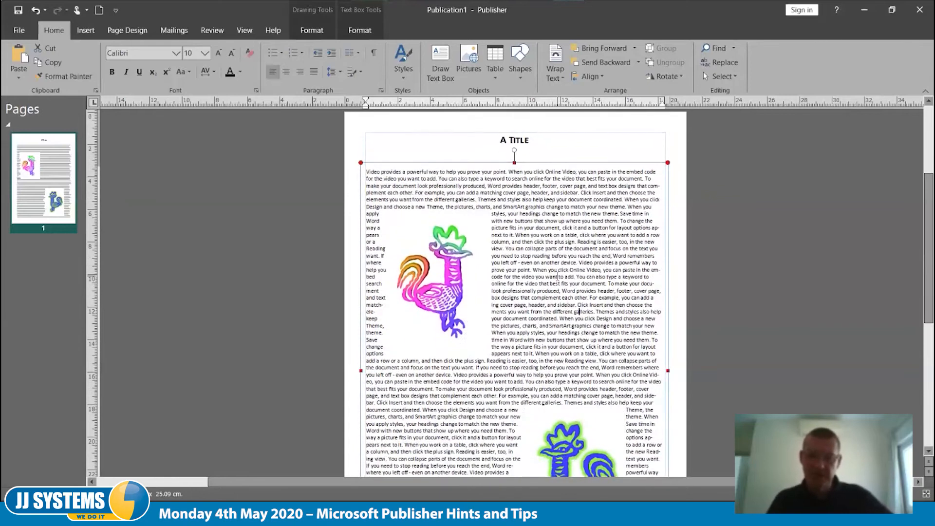
# - Replace the page title's text with "Piri Piri Chicken Escapes"
pyautogui.scroll(1, 494, 276)
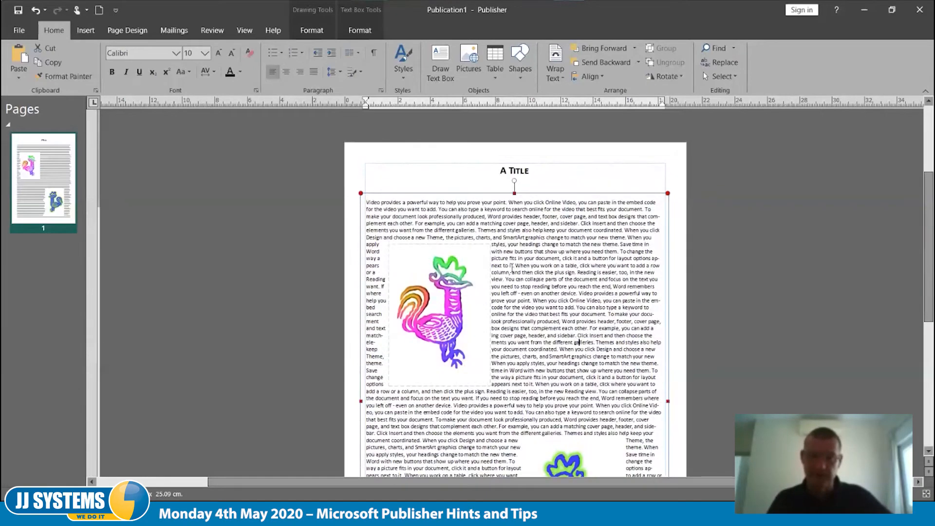
pyautogui.click(562, 179)
pyautogui.press('BackSpace')
pyautogui.press('BackSpace')
pyautogui.press('BackSpace')
pyautogui.press('BackSpace')
pyautogui.press('BackSpace')
pyautogui.press('BackSpace')
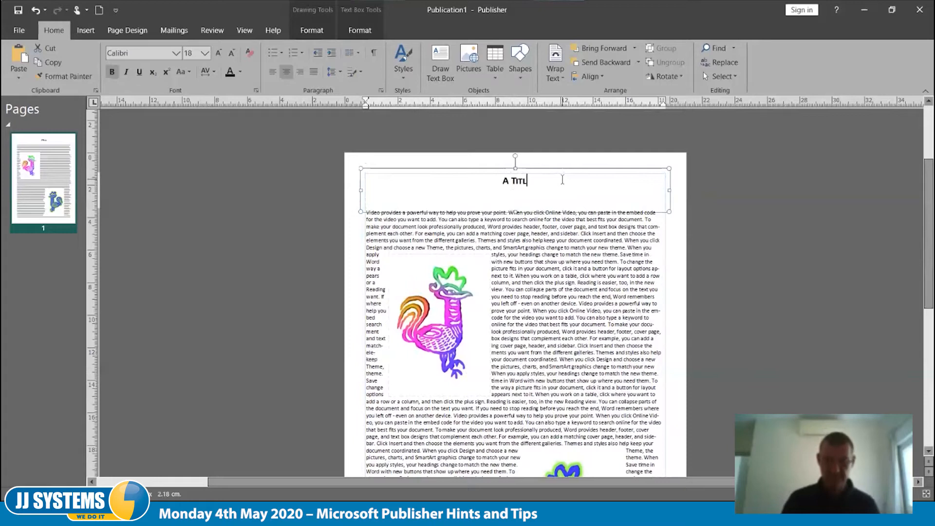
pyautogui.press('BackSpace')
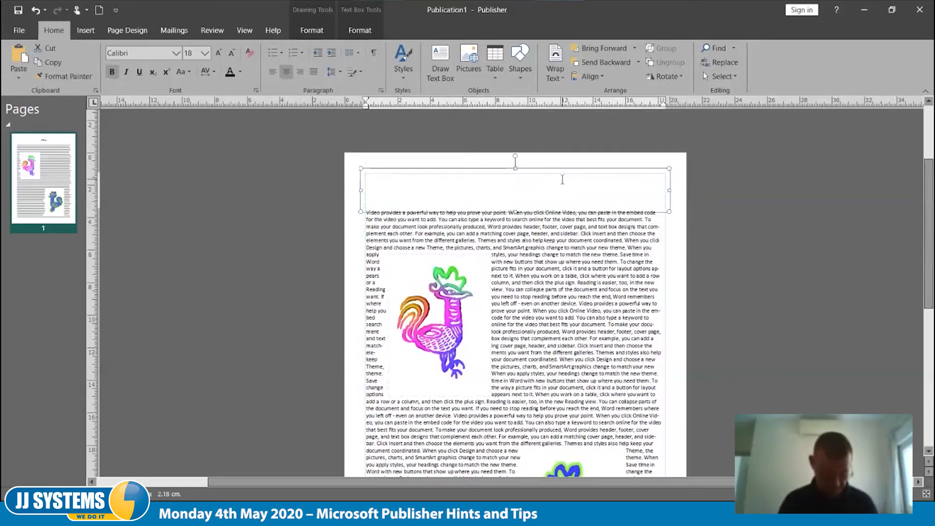
pyautogui.write('PIRI PIRI C')
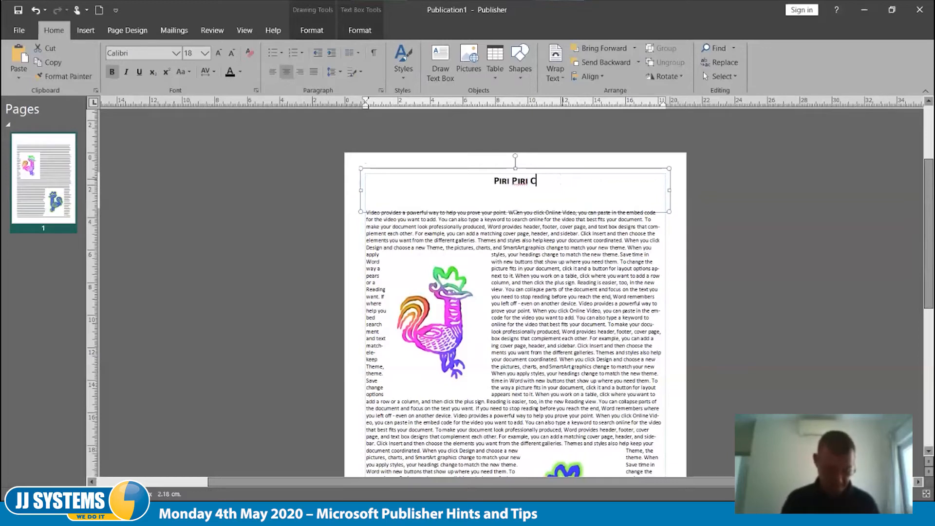
pyautogui.write('HICKEN ESCAPES')
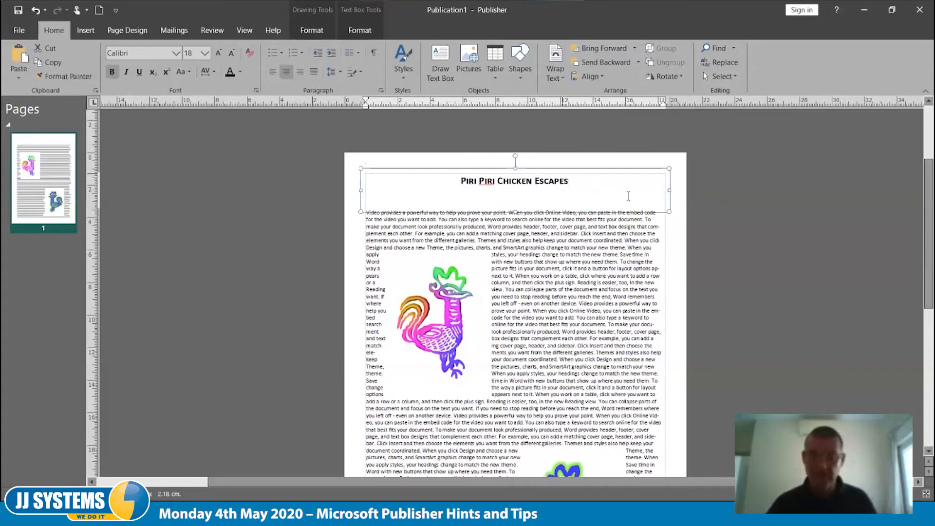
# - Select the whole title text and set its font size to 48
pyautogui.hotkey('ctrl', 'a')
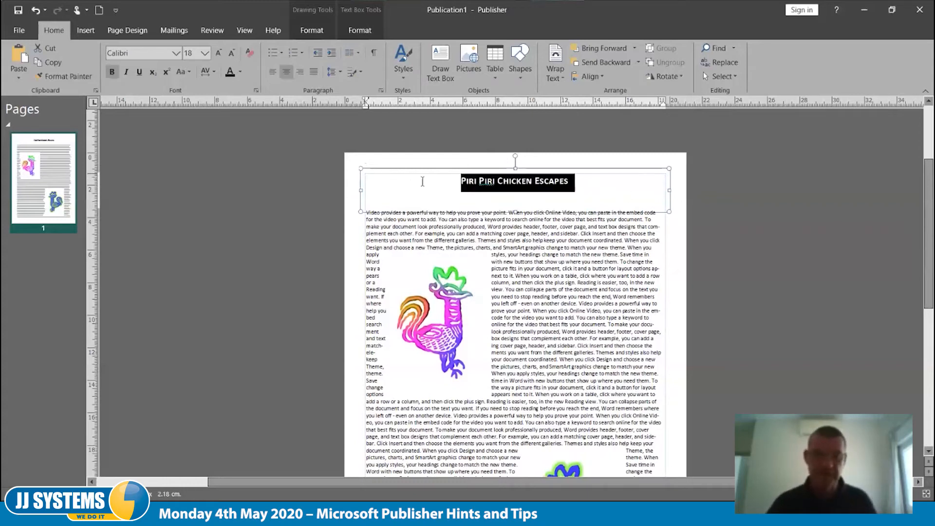
pyautogui.click(204, 52)
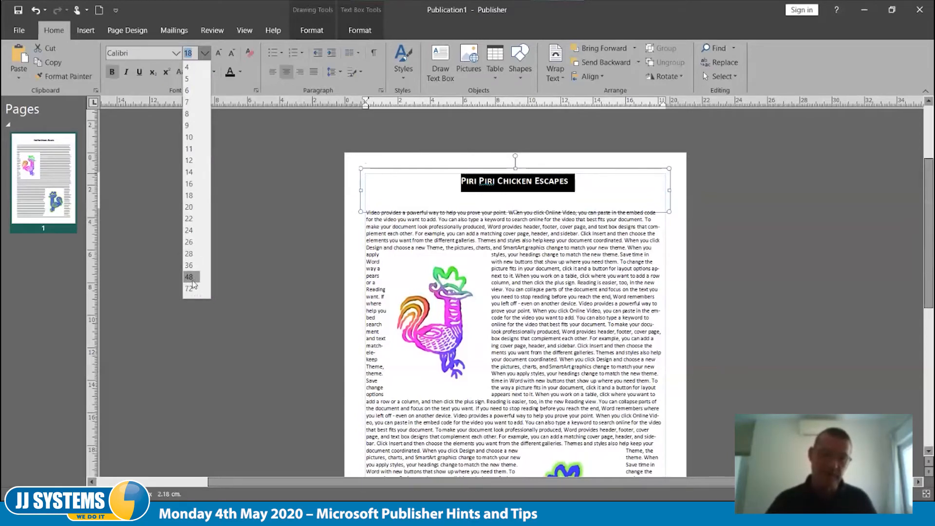
pyautogui.click(192, 282)
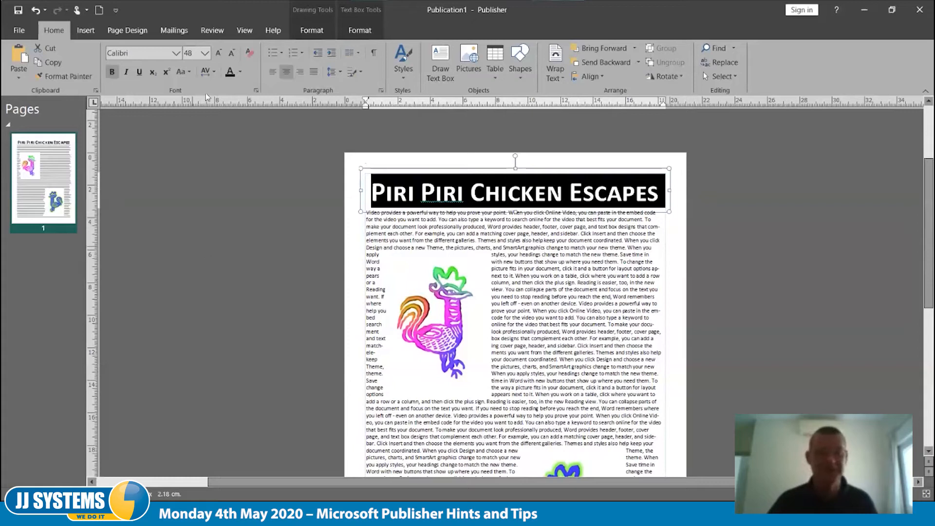
# - Try font sizes 72 and 52 on the selected title text
pyautogui.click(203, 53)
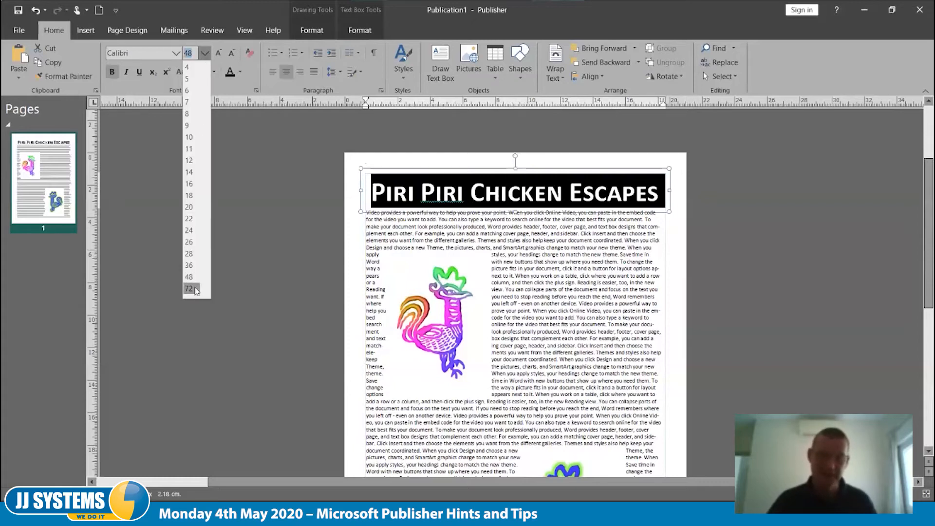
pyautogui.click(189, 289)
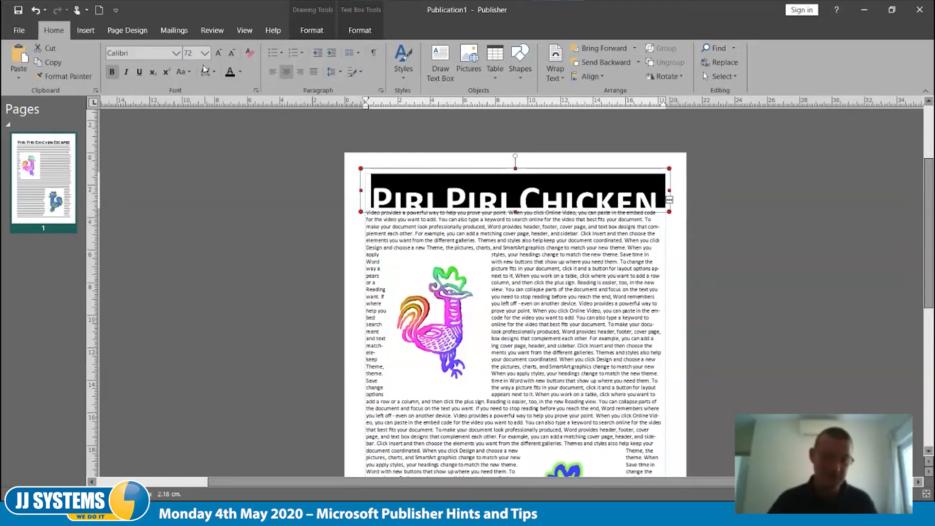
pyautogui.click(204, 53)
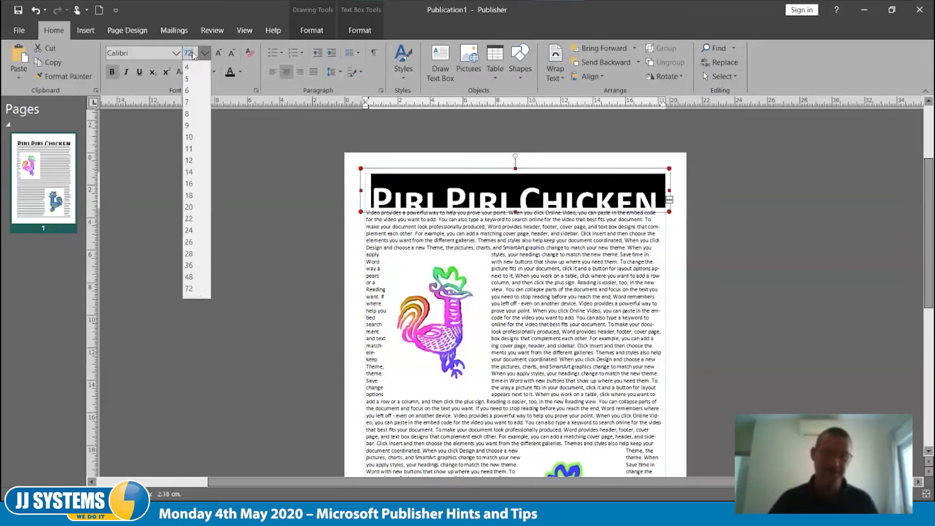
pyautogui.write('52')
pyautogui.press('Return')
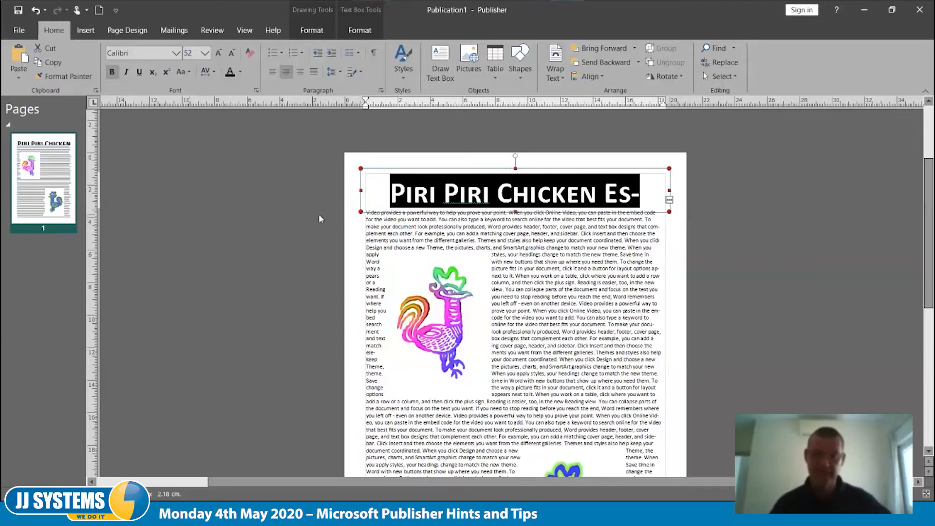
# - Set the title's font size to 50 and deselect the title box
pyautogui.click(194, 54)
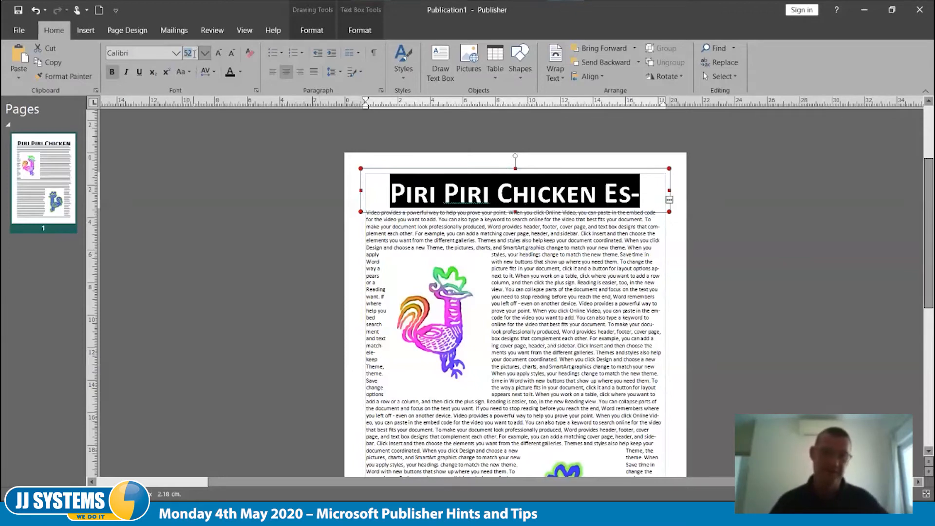
pyautogui.write('50')
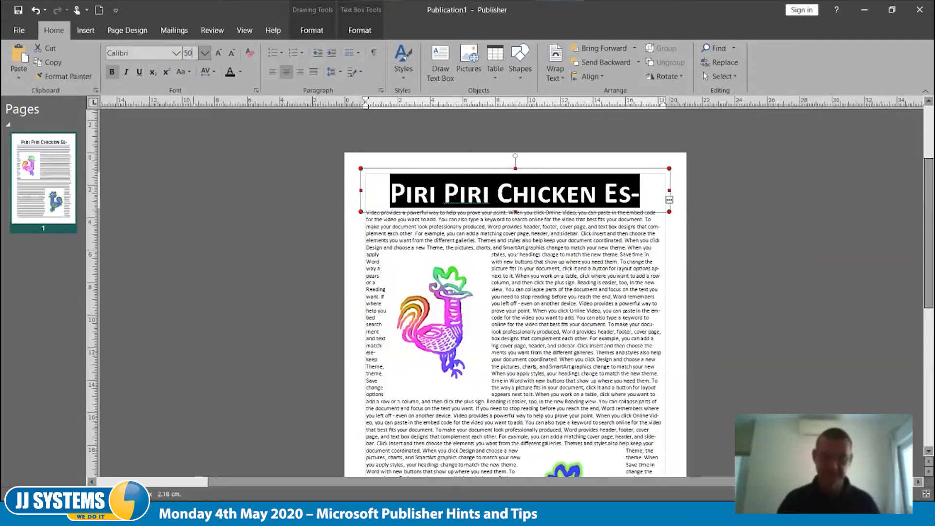
pyautogui.press('Return')
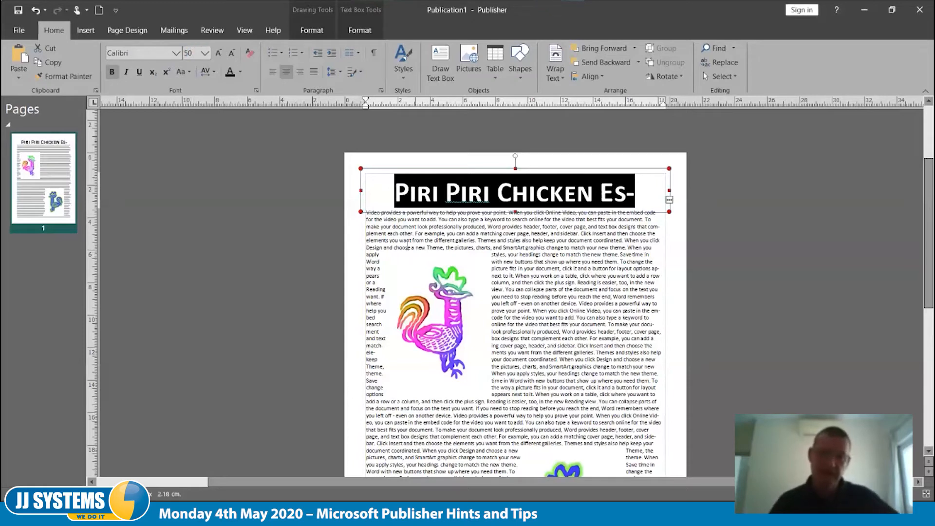
pyautogui.click(680, 247)
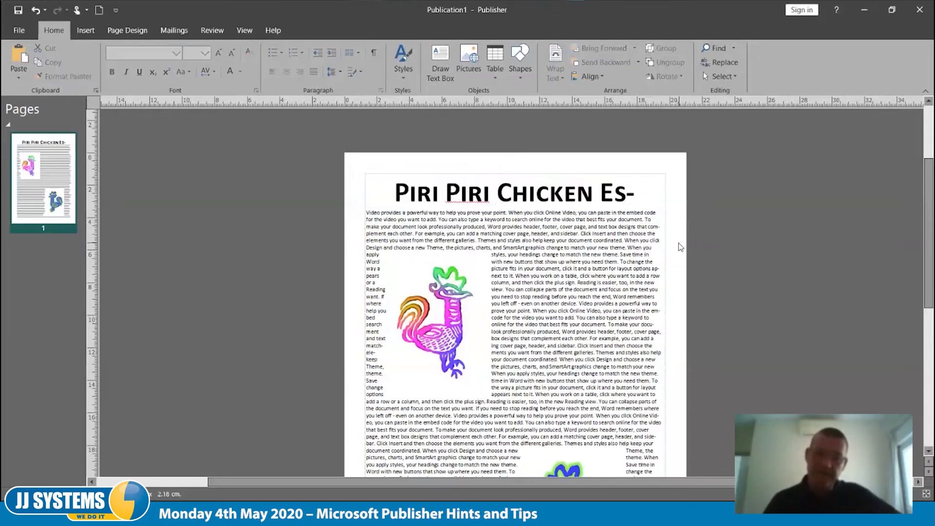
pyautogui.click(593, 193)
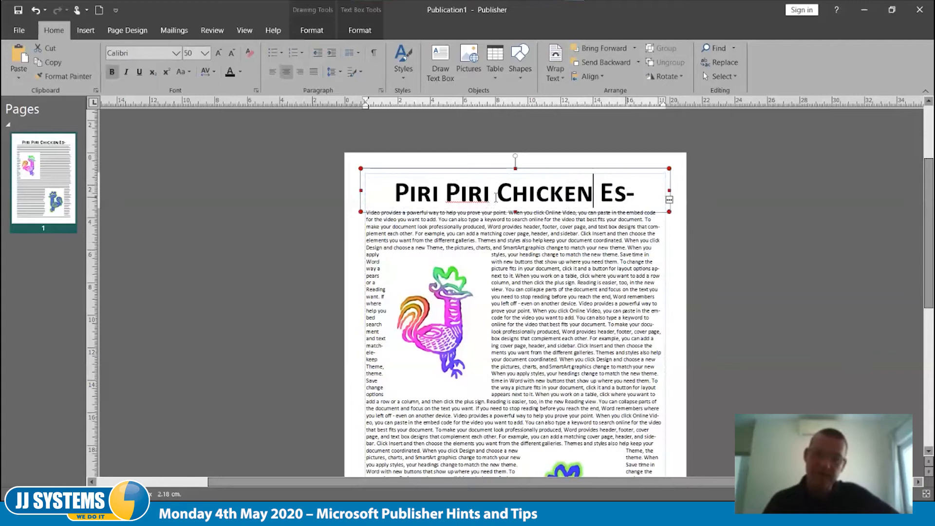
pyautogui.click(410, 192)
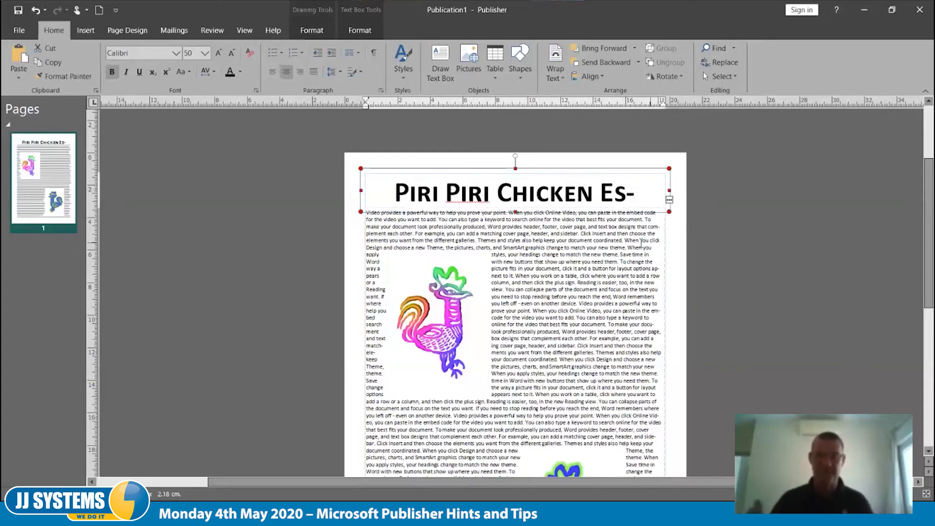
pyautogui.press('Escape')
pyautogui.click(614, 301)
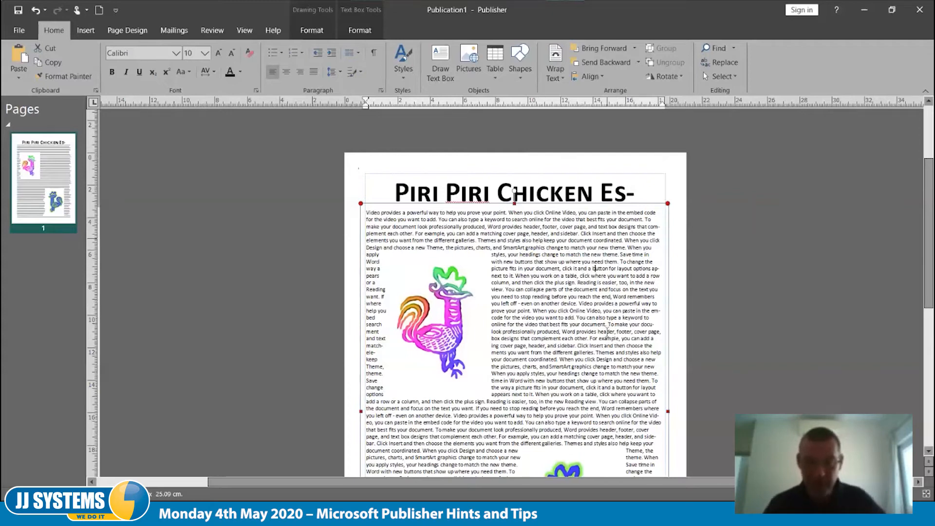
pyautogui.scroll(-3, 600, 366)
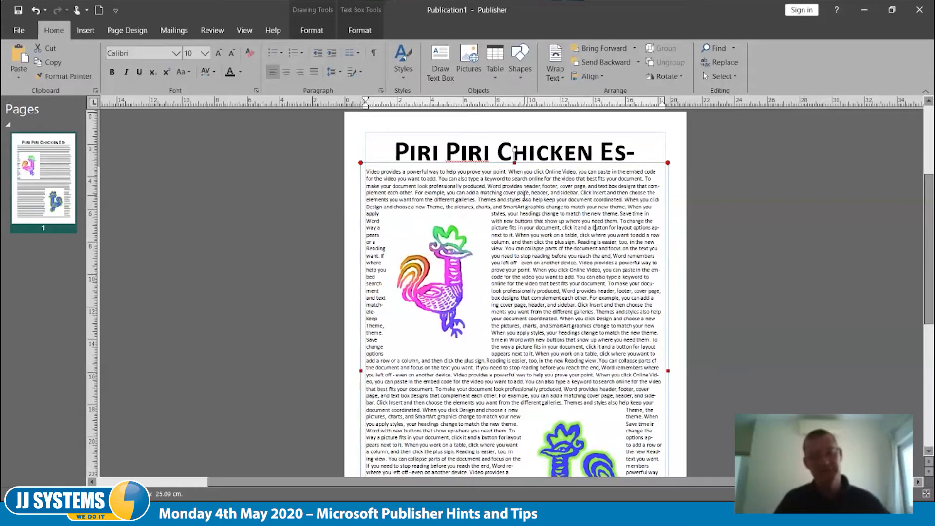
# - Select the whole title text and reduce its font size to 48
pyautogui.click(537, 151)
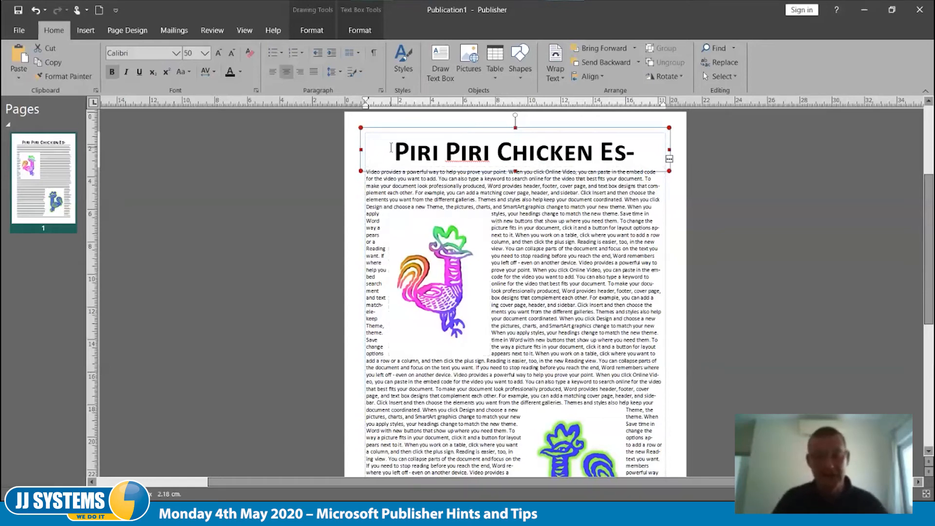
pyautogui.moveTo(395, 148); pyautogui.dragTo(653, 156)
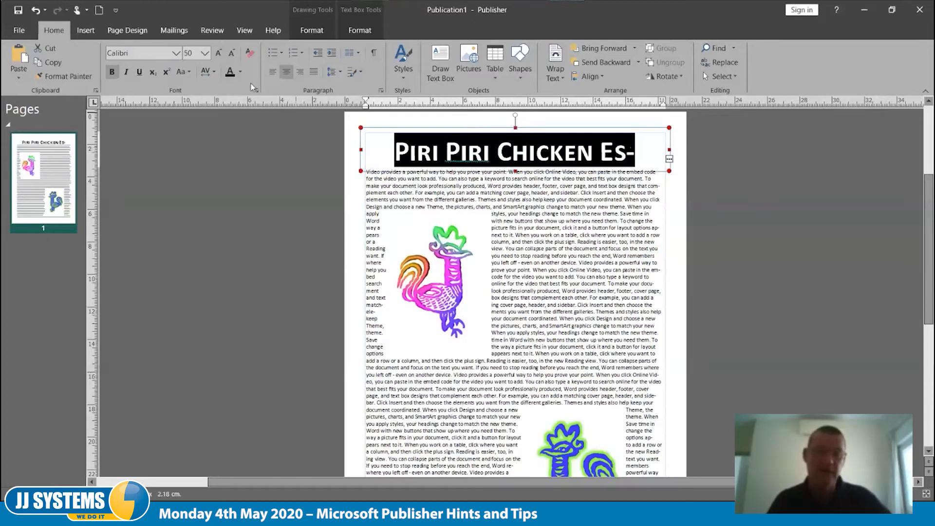
pyautogui.click(205, 54)
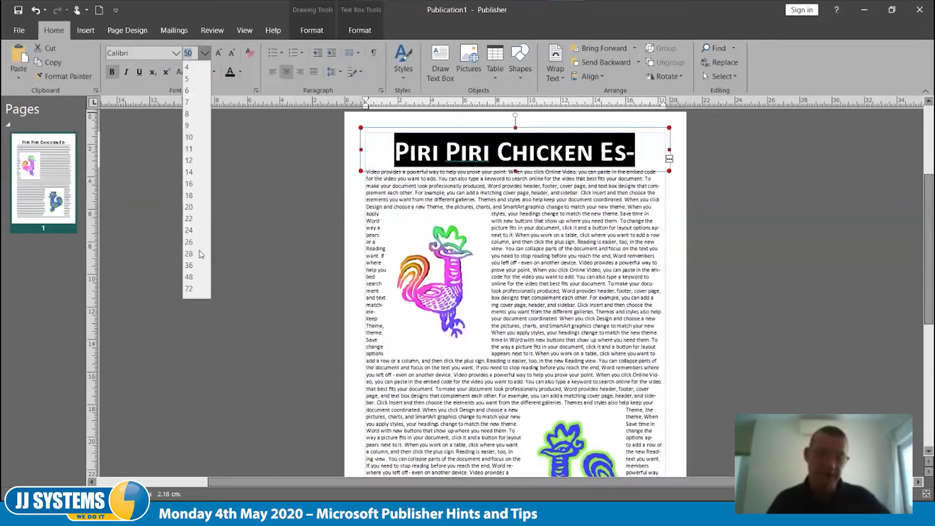
pyautogui.click(195, 277)
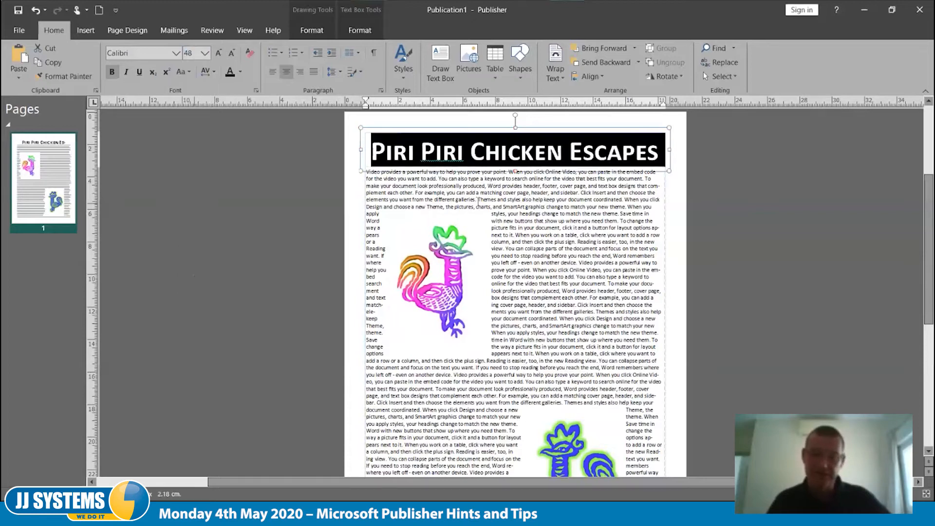
# - Condense the selected title's kerning by 1.65pt in the Character Spacing settings and apply it
pyautogui.click(216, 72)
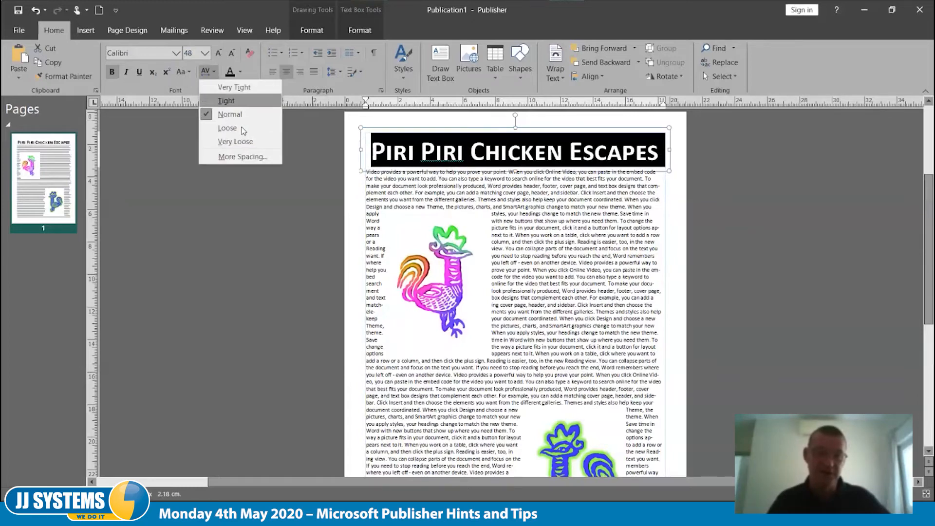
pyautogui.click(243, 157)
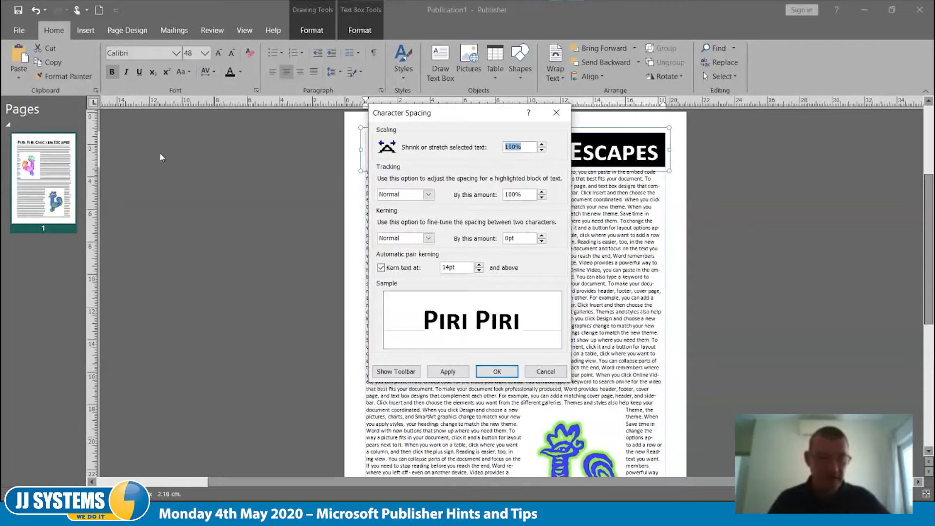
pyautogui.moveTo(415, 111); pyautogui.dragTo(160, 152)
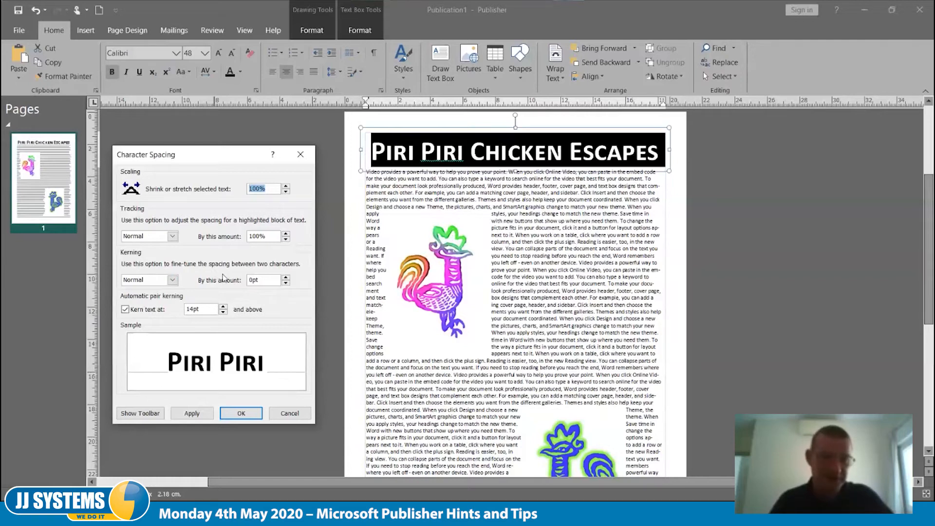
pyautogui.click(286, 283)
pyautogui.click(286, 283)
pyautogui.click(286, 283)
pyautogui.click(287, 283)
pyautogui.click(286, 283)
pyautogui.click(286, 282)
pyautogui.click(286, 283)
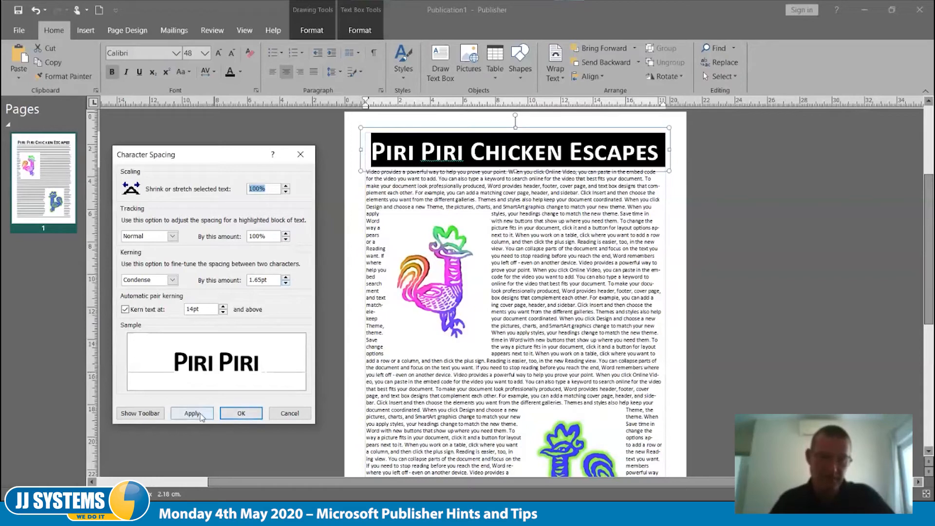
pyautogui.click(199, 414)
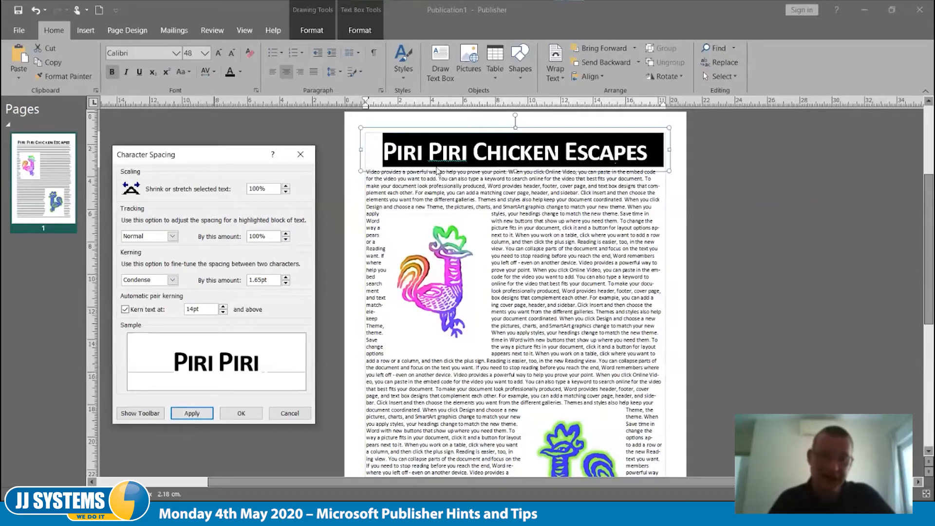
# - Try the title's tracking at 90%, set it to 95% instead, and accept the character spacing
pyautogui.click(286, 239)
pyautogui.click(286, 240)
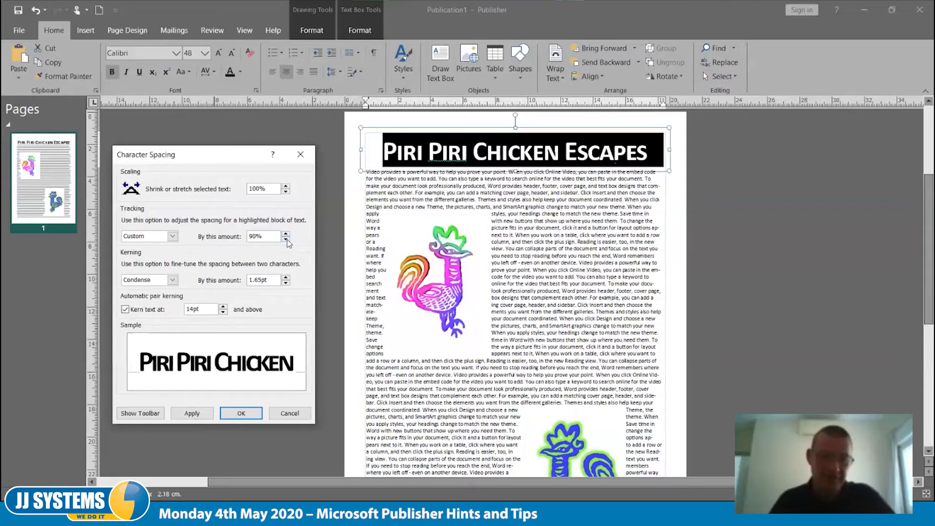
pyautogui.click(200, 417)
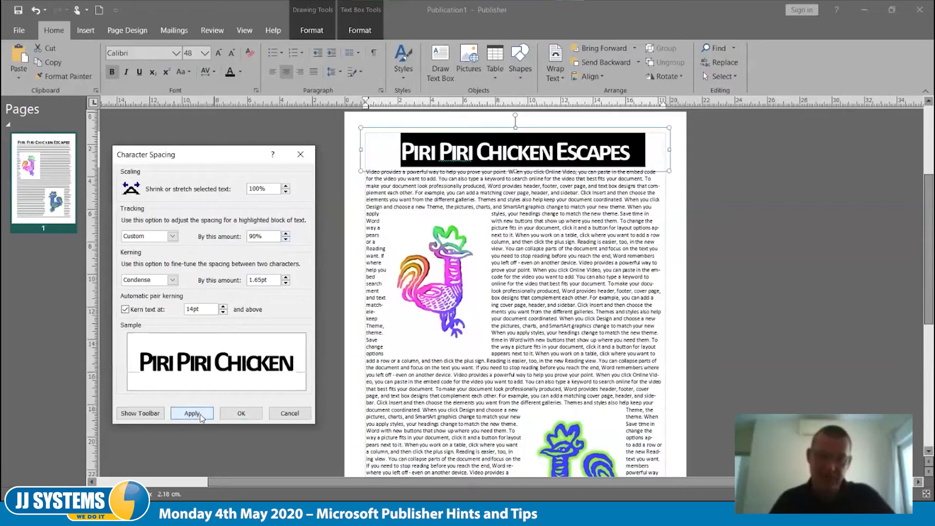
pyautogui.click(287, 233)
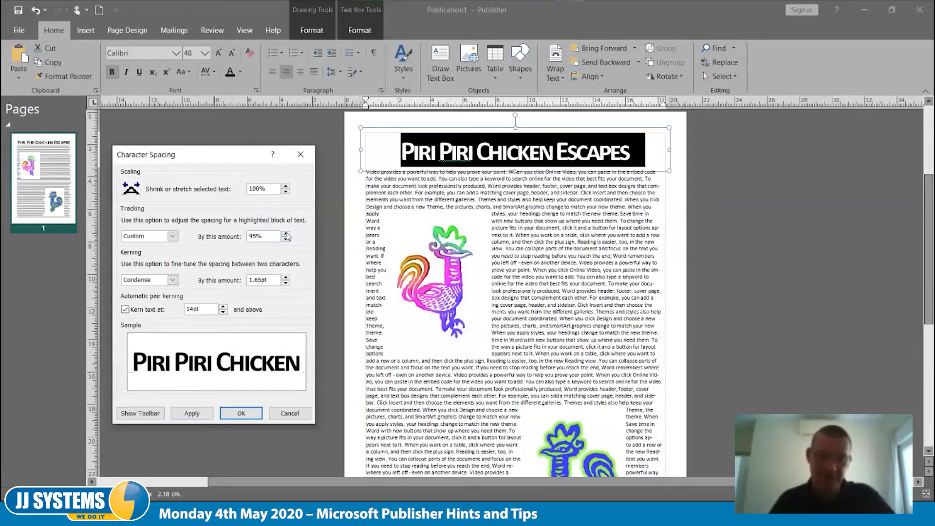
pyautogui.click(197, 416)
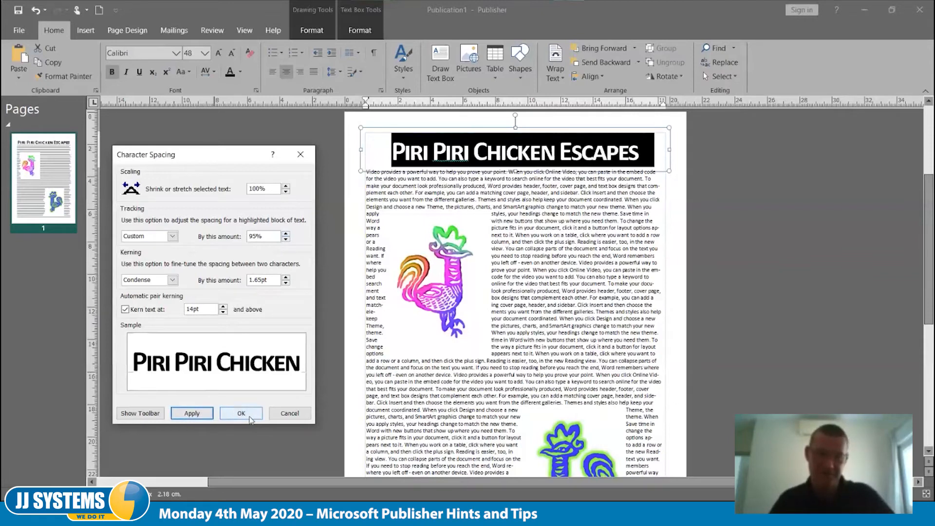
pyautogui.click(250, 419)
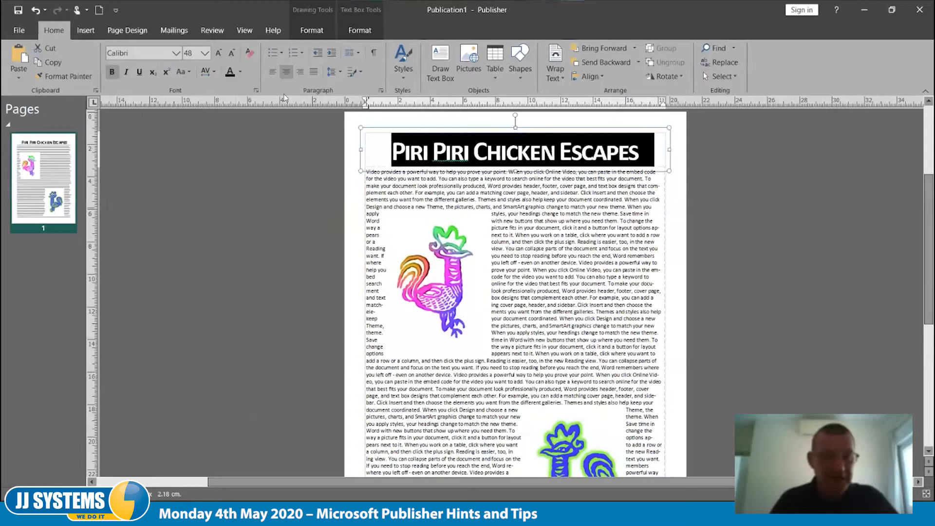
# - Try font size 50 on the title, set it to 52 instead, and deselect the title box
pyautogui.click(195, 53)
pyautogui.write('50')
pyautogui.press('Return')
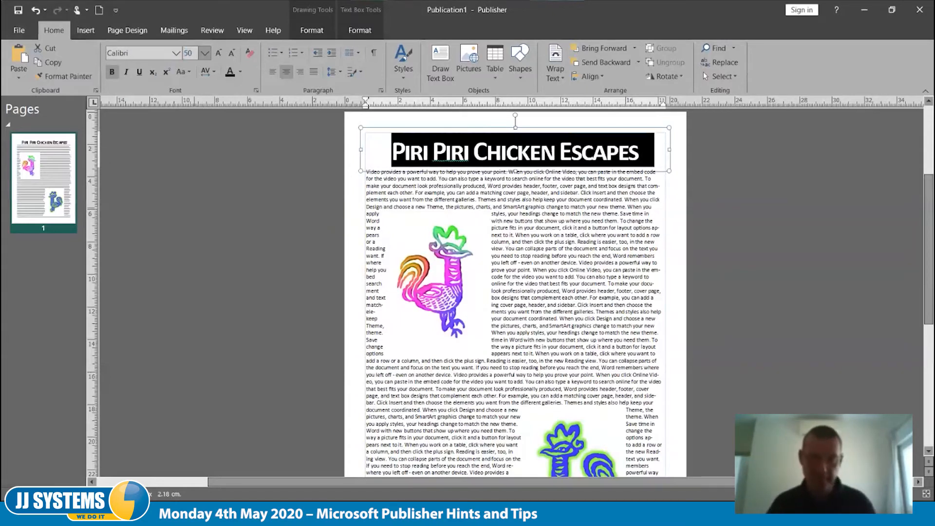
pyautogui.click(193, 54)
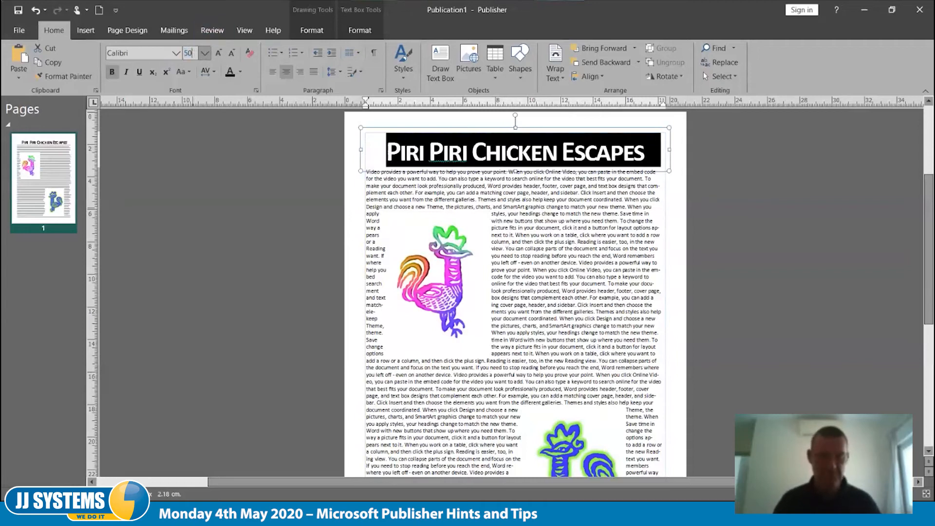
pyautogui.write('52')
pyautogui.press('Return')
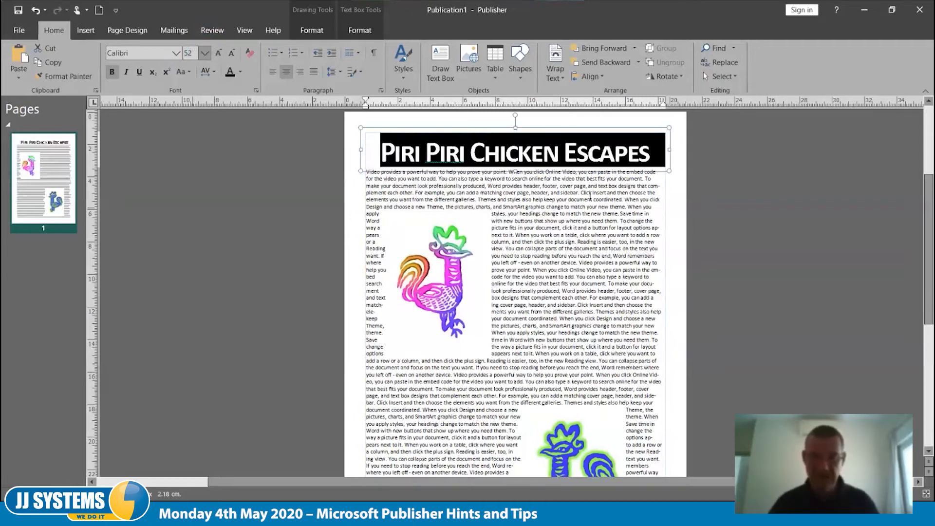
pyautogui.click(515, 171)
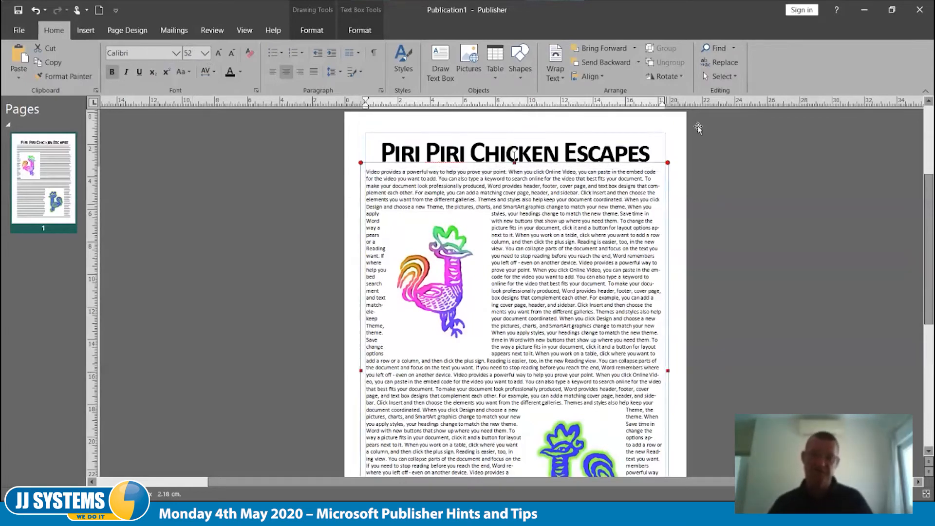
pyautogui.click(682, 154)
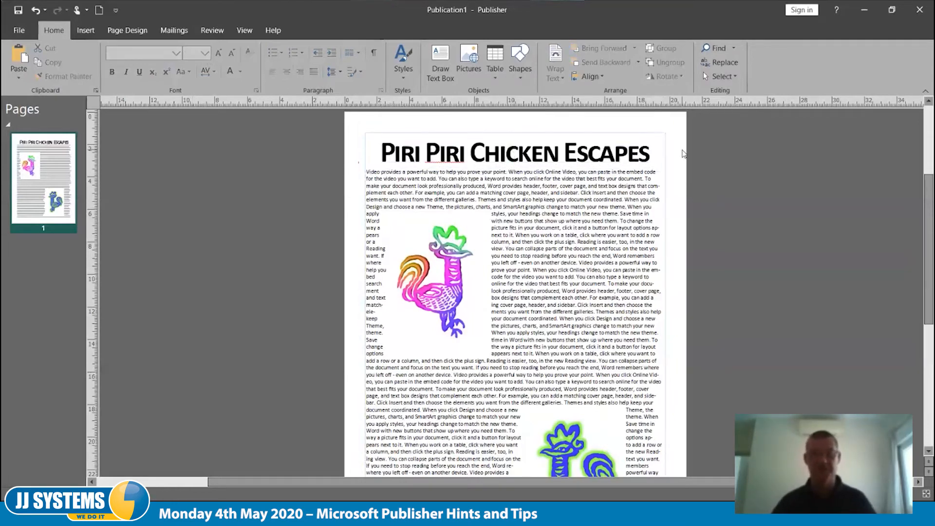
pyautogui.click(530, 146)
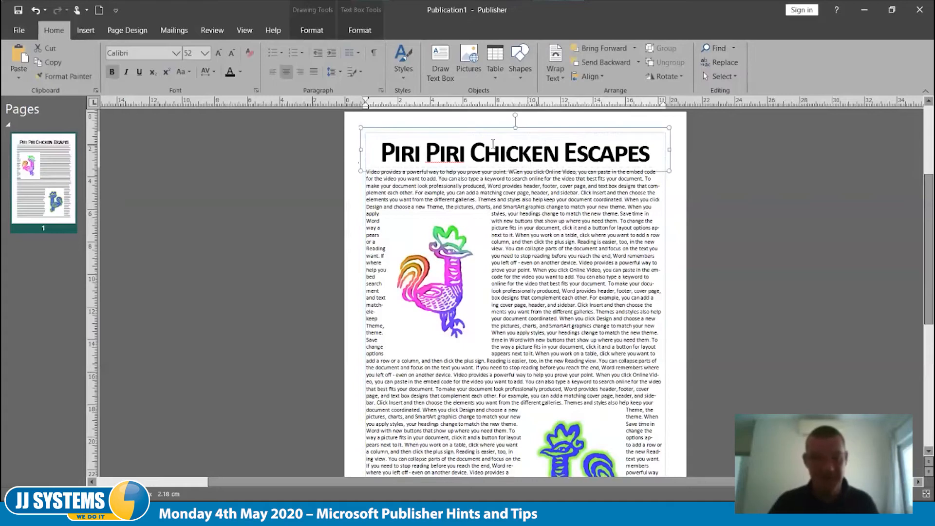
pyautogui.moveTo(385, 152); pyautogui.dragTo(635, 150)
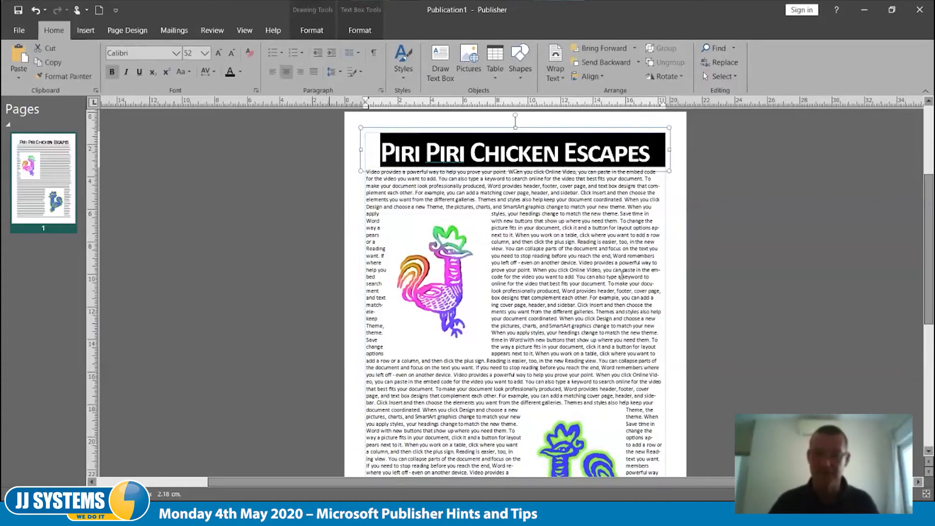
pyautogui.click(739, 253)
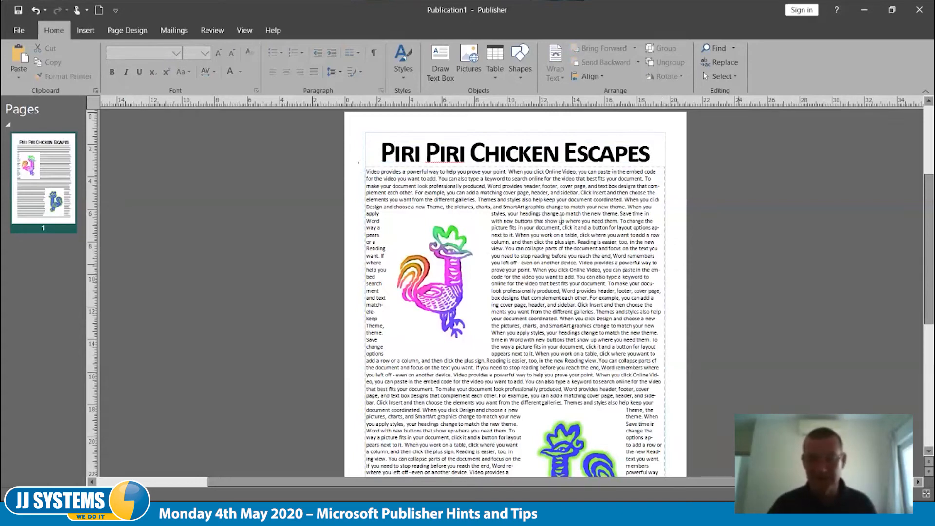
pyautogui.scroll(-5, 530, 283)
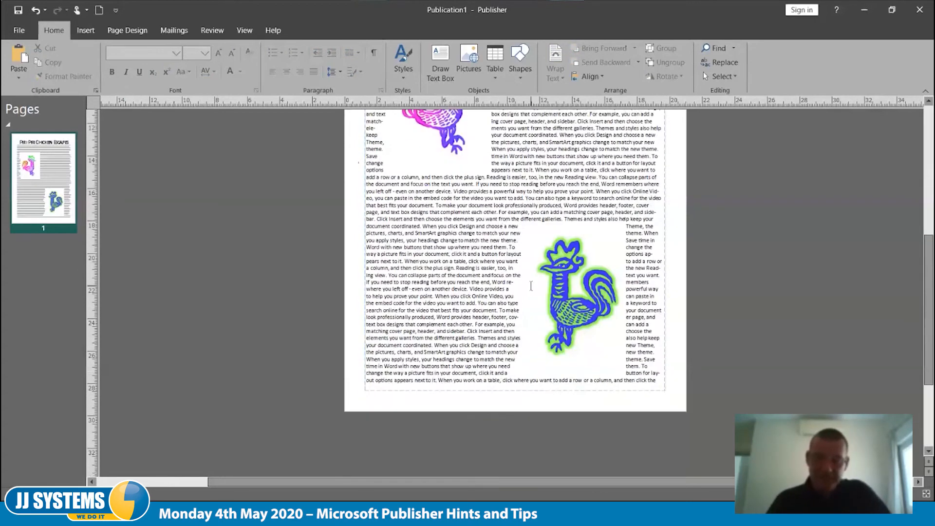
pyautogui.scroll(5, 531, 285)
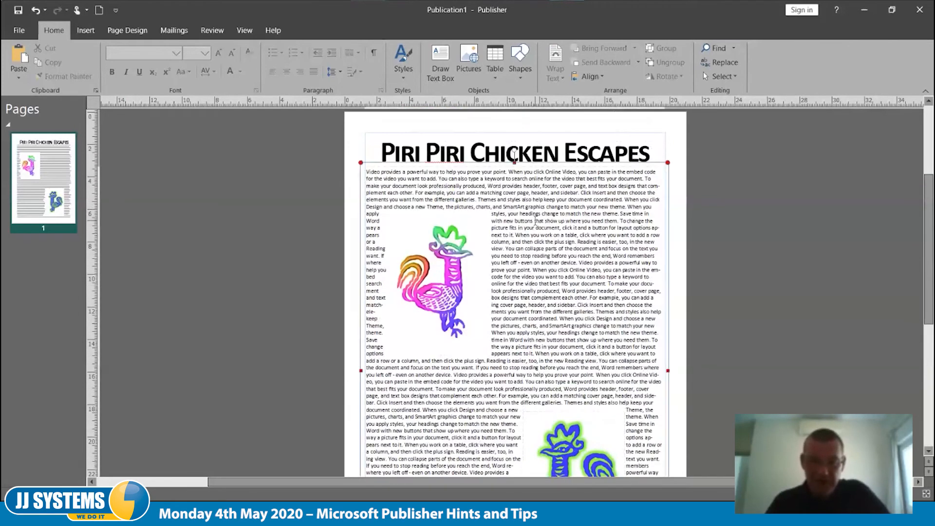
# - Justify all the text in the main body text box and clear the text selection
pyautogui.click(535, 220)
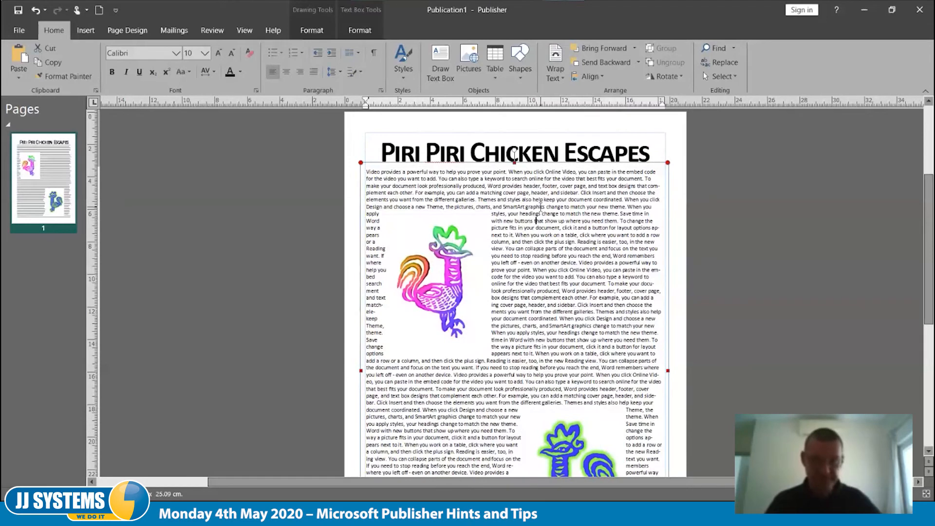
pyautogui.hotkey('ctrl', 'a')
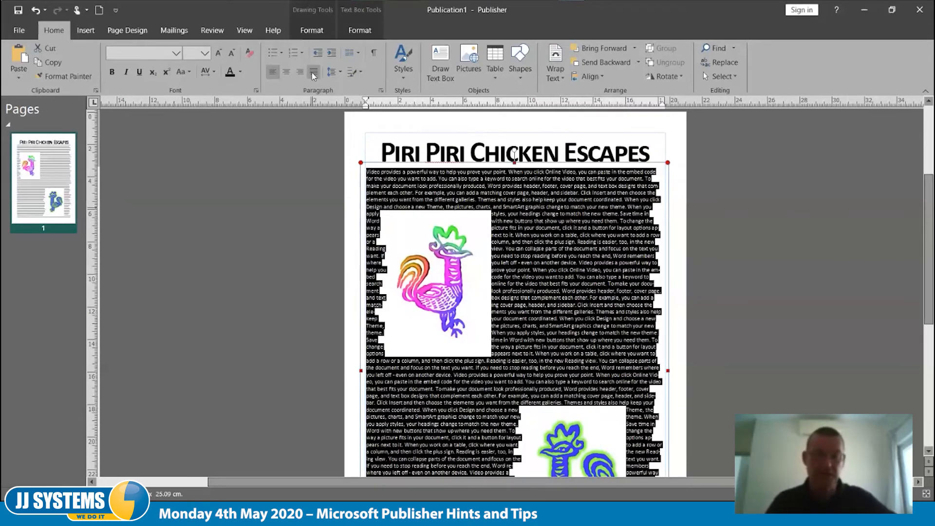
pyautogui.click(314, 73)
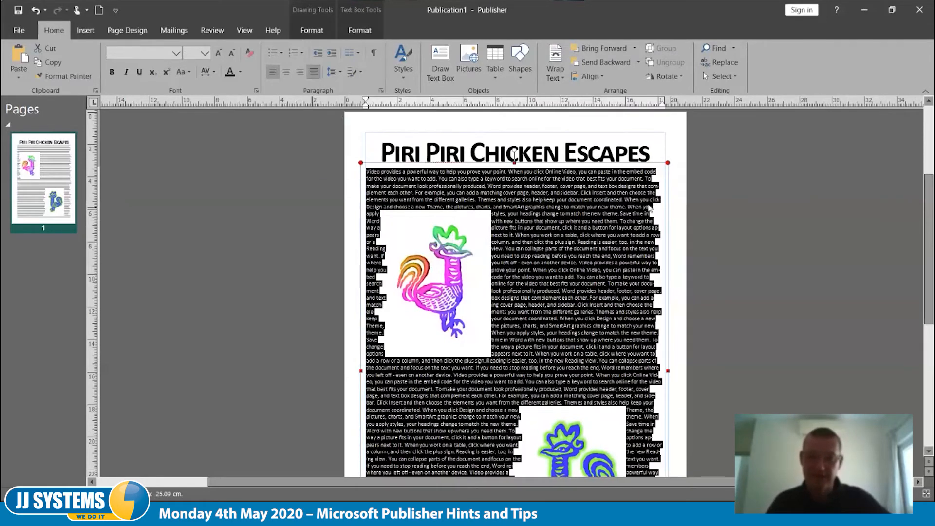
pyautogui.click(602, 284)
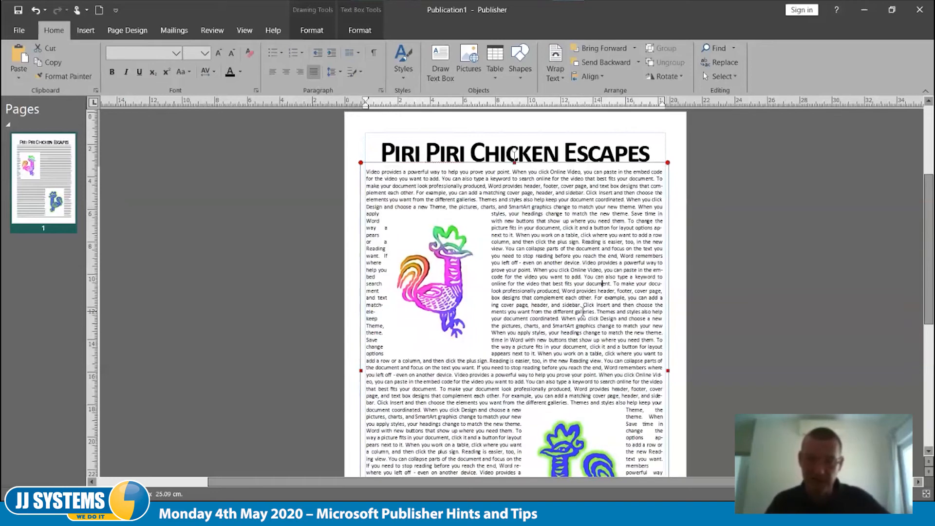
pyautogui.scroll(-1, 373, 192)
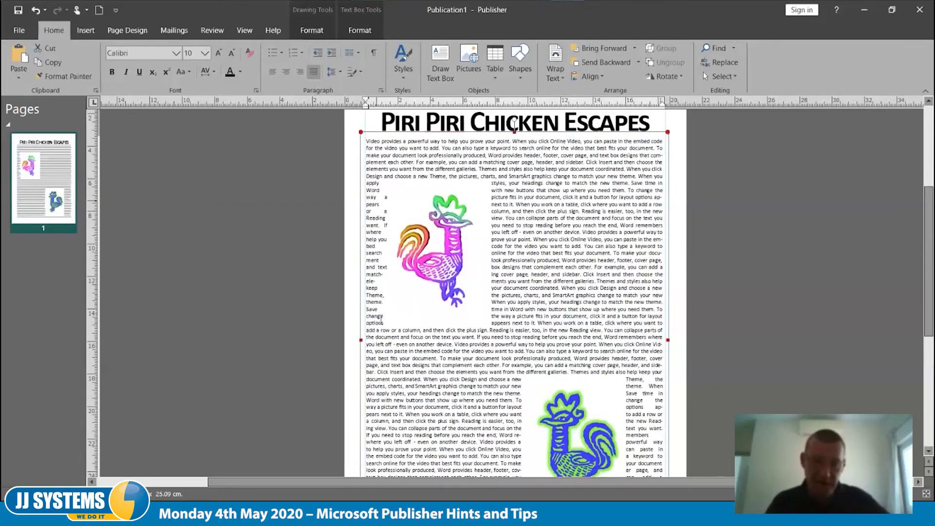
pyautogui.scroll(-3, 576, 316)
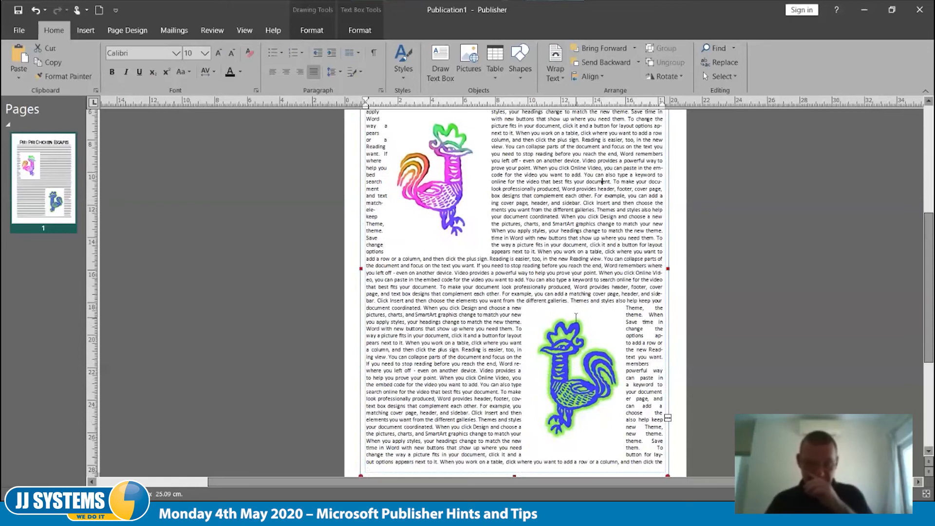
pyautogui.scroll(3, 576, 317)
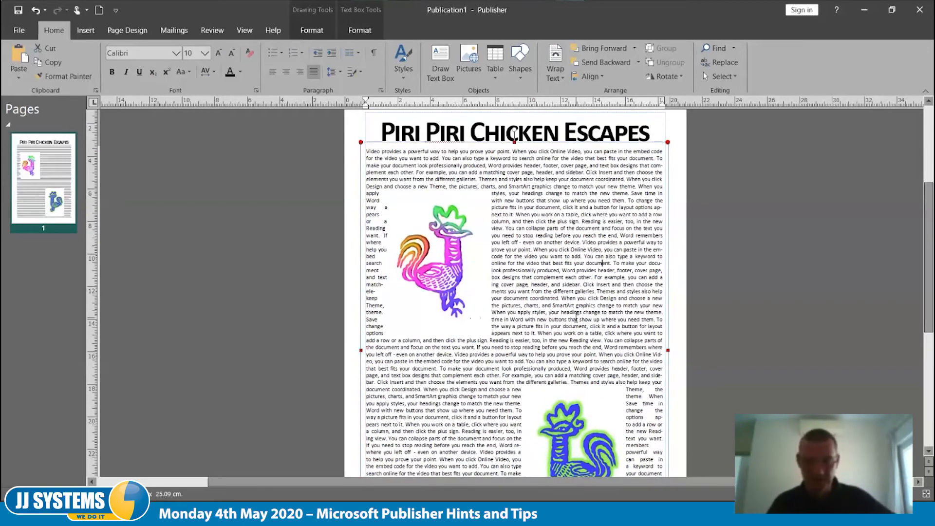
# - Review the justified page from the title to the lower picture with the body text box deselected
pyautogui.scroll(-2, 576, 317)
pyautogui.scroll(-2, 576, 317)
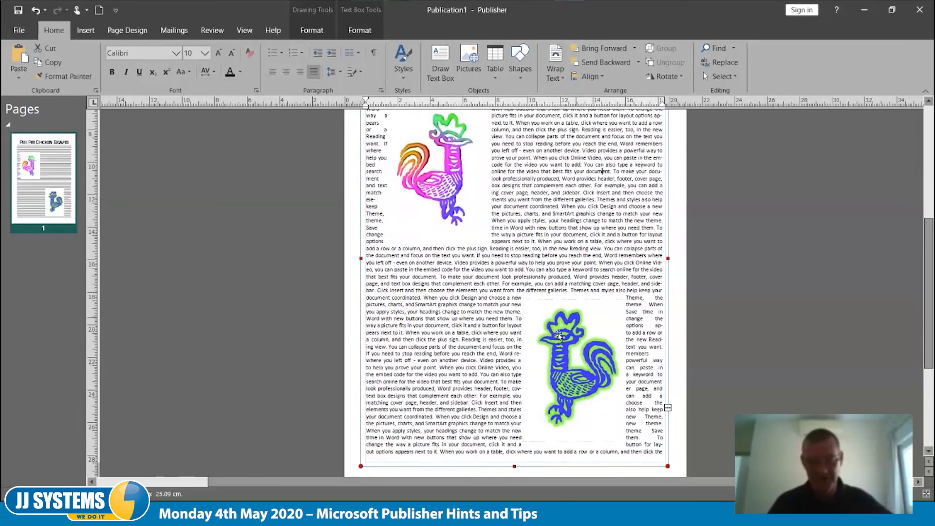
pyautogui.scroll(5, 458, 382)
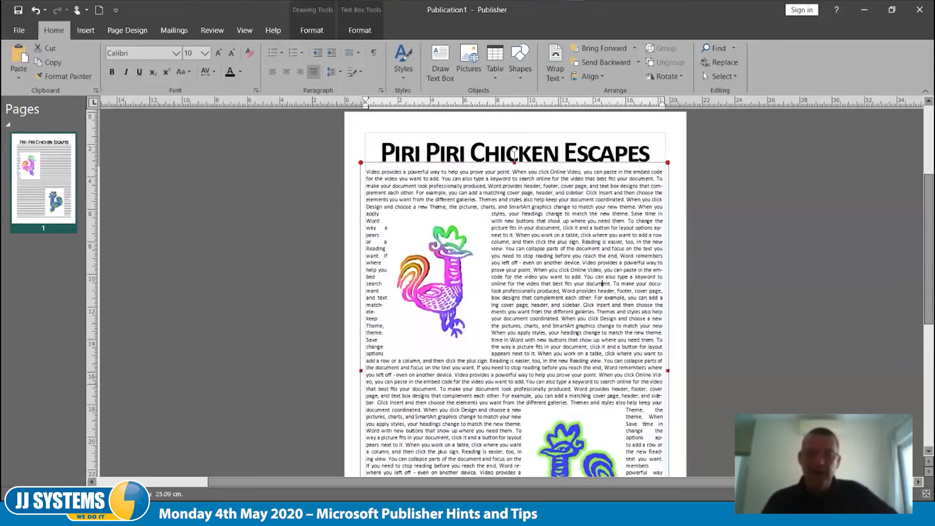
pyautogui.click(670, 124)
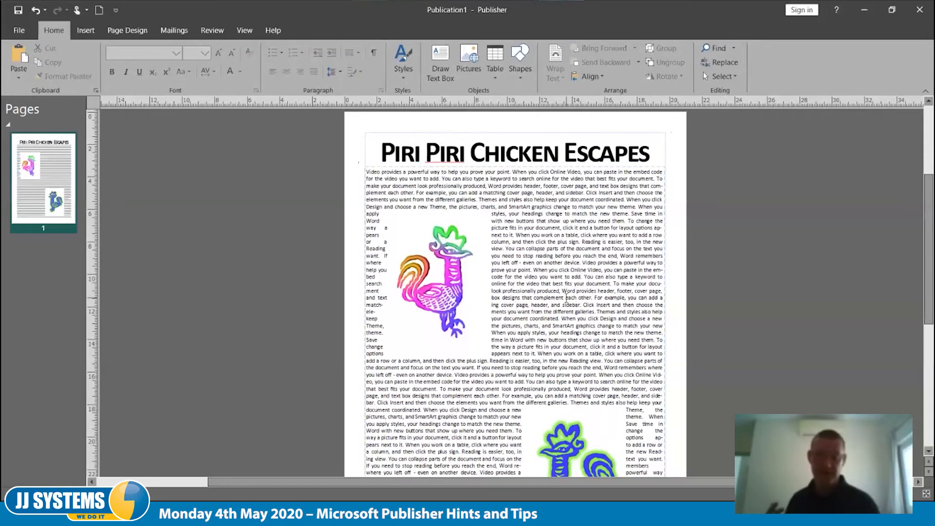
pyautogui.scroll(-4, 567, 298)
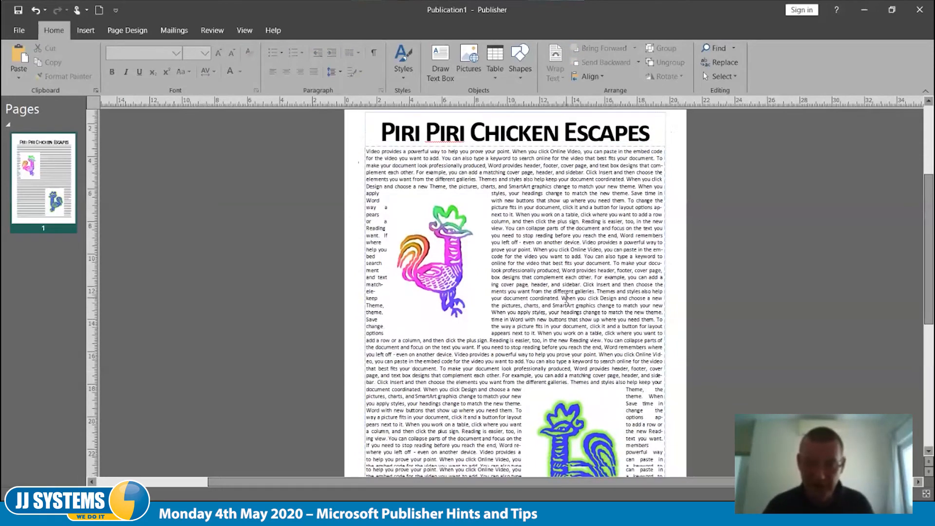
pyautogui.scroll(-1, 566, 298)
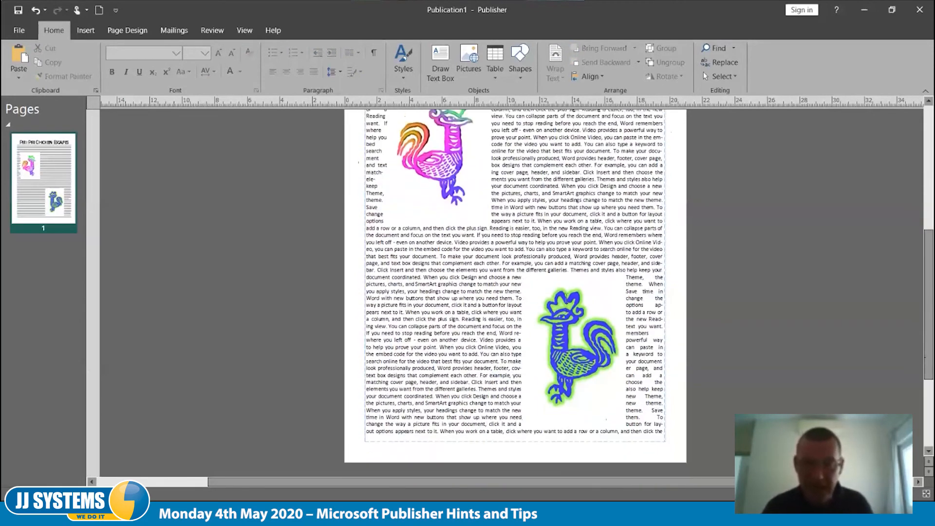
pyautogui.scroll(2, 567, 298)
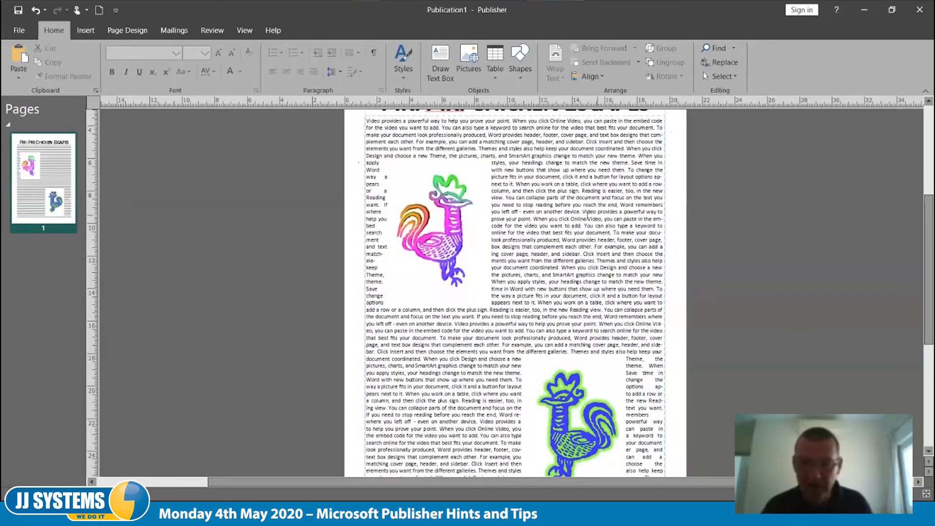
# - Copy the sentence "Video provides a powerful way to help you prove your point." from the body text beside the pink rooster
pyautogui.moveTo(583, 213)
pyautogui.mouseDown()
pyautogui.moveTo(603, 219)
pyautogui.moveTo(589, 225)
pyautogui.mouseUp()
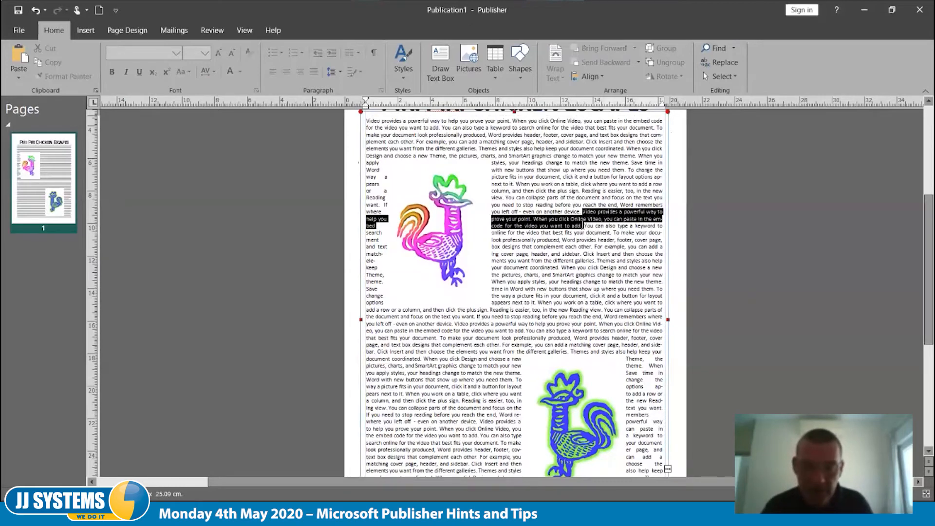
pyautogui.moveTo(582, 225); pyautogui.dragTo(531, 220)
pyautogui.hotkey('ctrl', 'c')
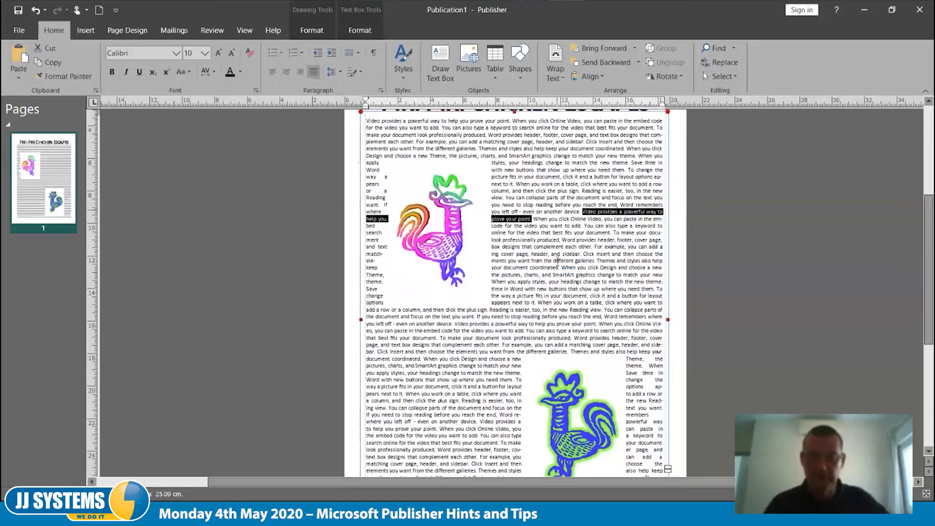
pyautogui.click(559, 260)
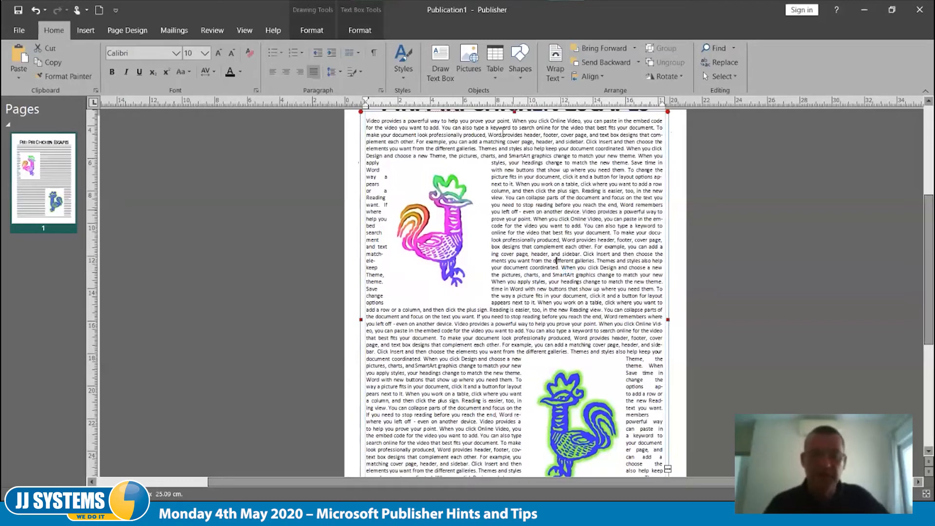
# - Draw a text box about 8.1 cm high over the body text beside the pink rooster and paste the copied sentence into it
pyautogui.click(440, 63)
pyautogui.moveTo(534, 174); pyautogui.dragTo(631, 314)
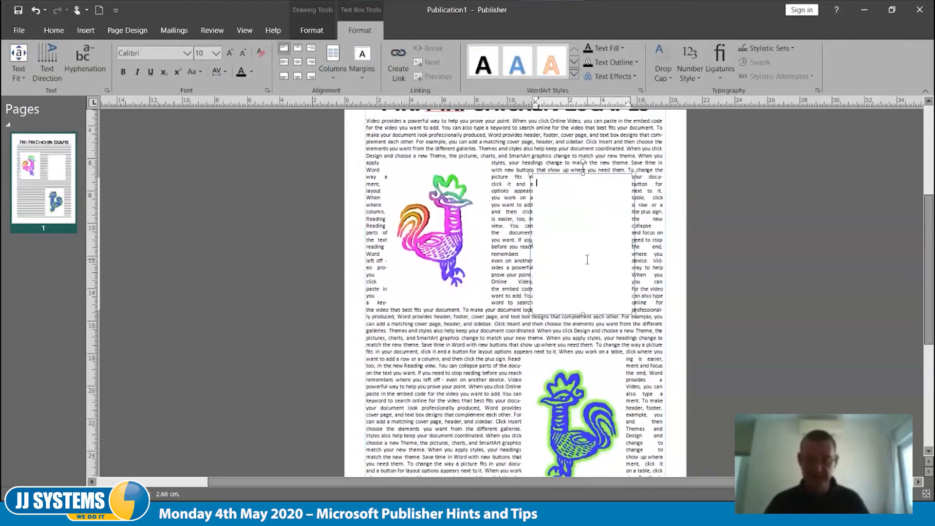
pyautogui.hotkey('ctrl', 'v')
# - Make the pasted sentence bold and italic, try font size 16, and set it to 20 instead
pyautogui.moveTo(591, 194); pyautogui.dragTo(515, 171)
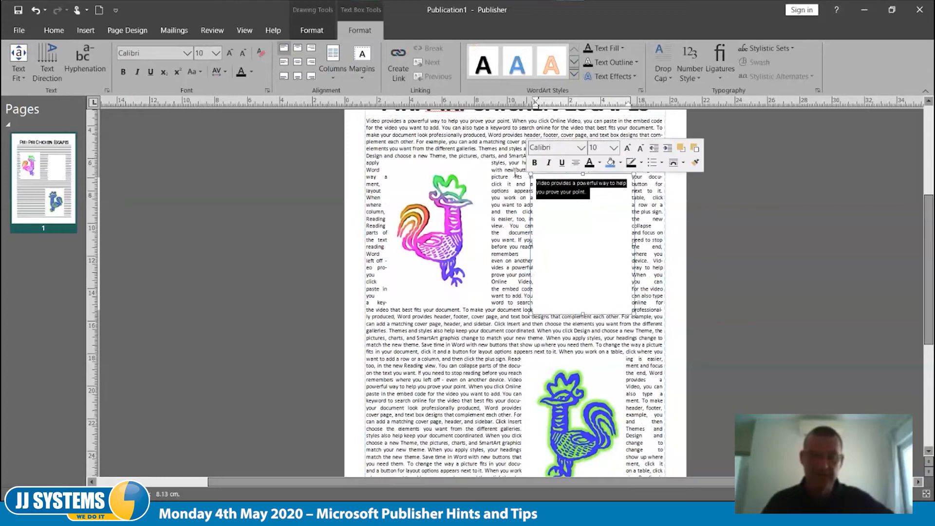
pyautogui.click(137, 71)
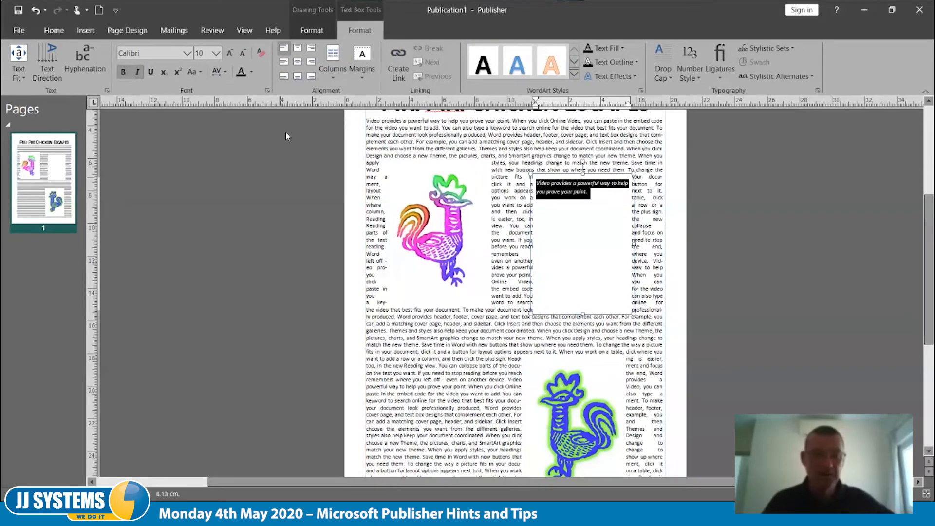
pyautogui.click(213, 54)
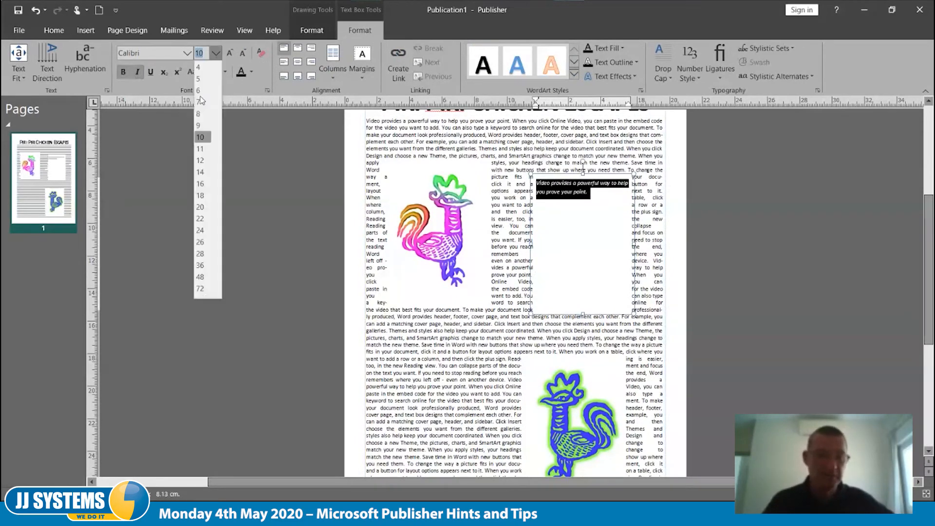
pyautogui.click(204, 190)
pyautogui.click(215, 53)
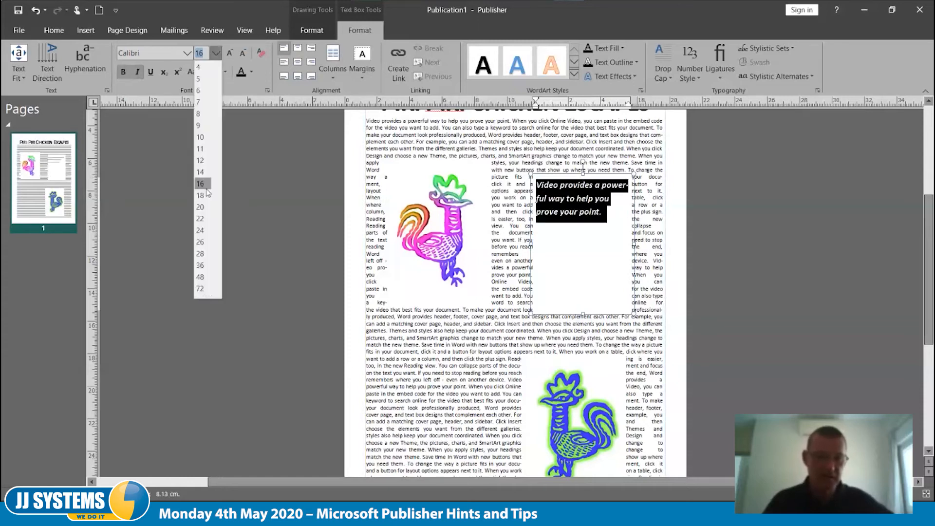
pyautogui.click(201, 207)
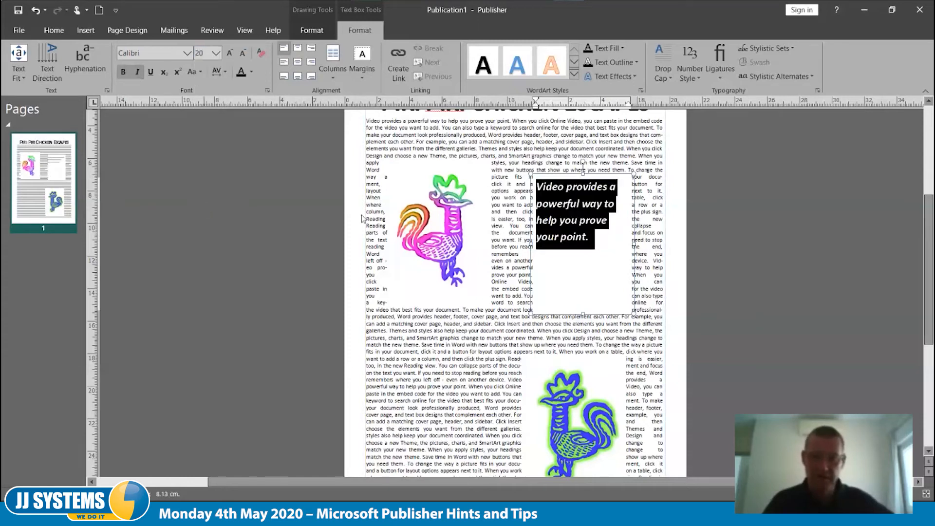
# - Remove the full stop from the pasted sentence, enclose it in double quotation marks, and leave the quote box
pyautogui.click(620, 251)
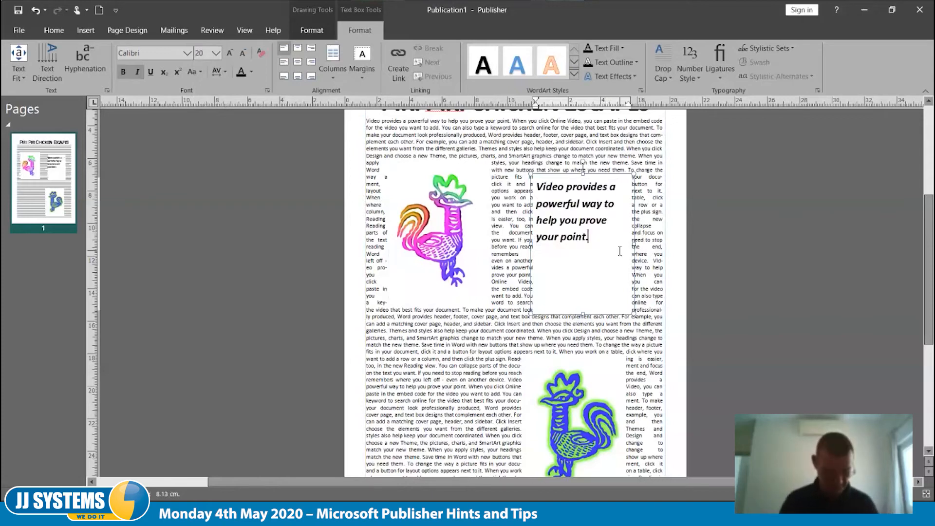
pyautogui.write('"')
pyautogui.press('Left')
pyautogui.press('Left')
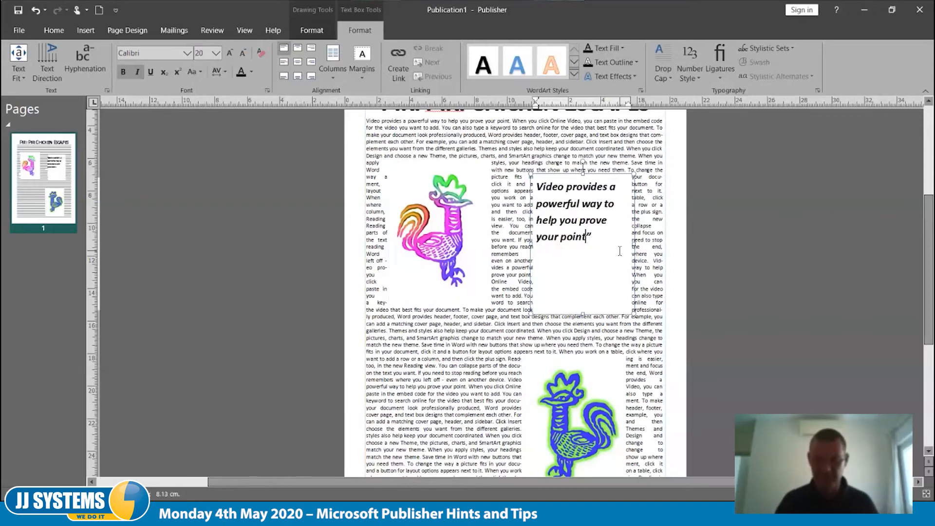
pyautogui.press('Home')
pyautogui.write('"')
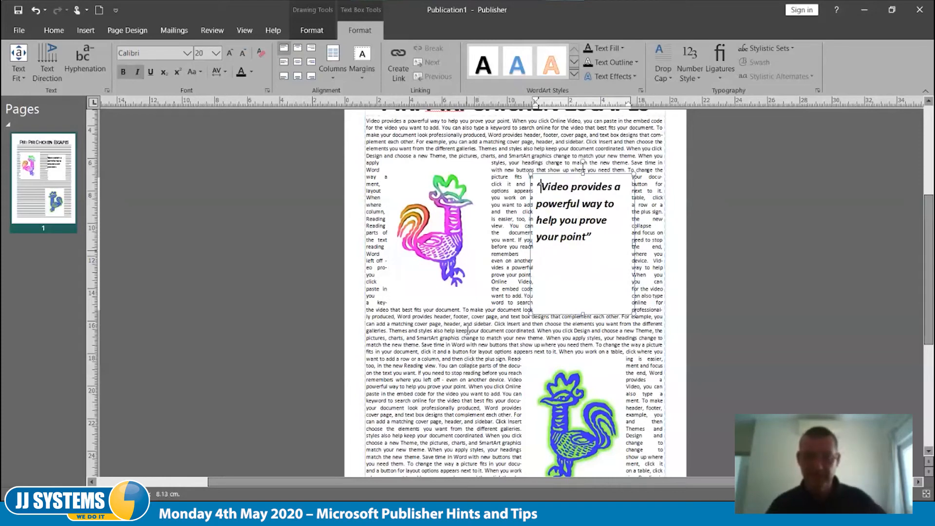
pyautogui.click(651, 217)
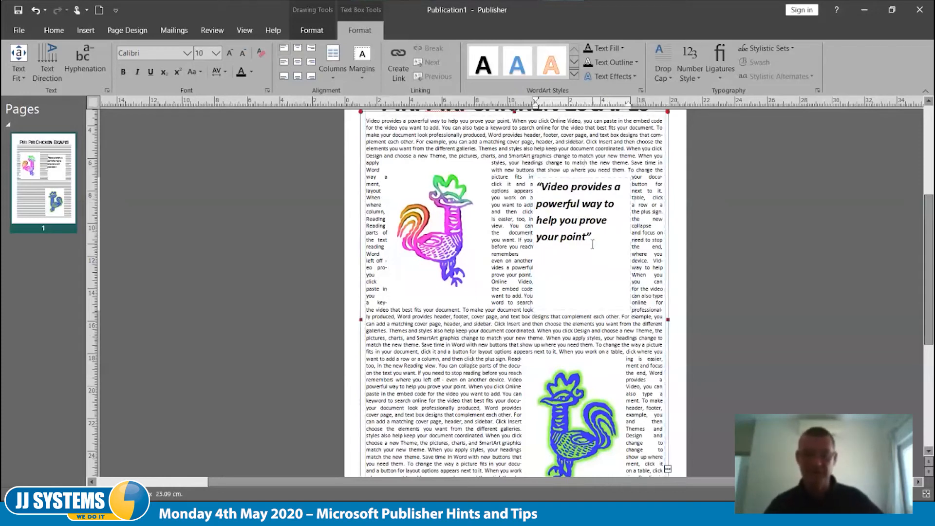
# - Shrink the quote box from its upper-left corner, then enlarge it slightly to about 5.9 cm high so the whole quote fits
pyautogui.click(549, 221)
pyautogui.moveTo(549, 223); pyautogui.dragTo(550, 227)
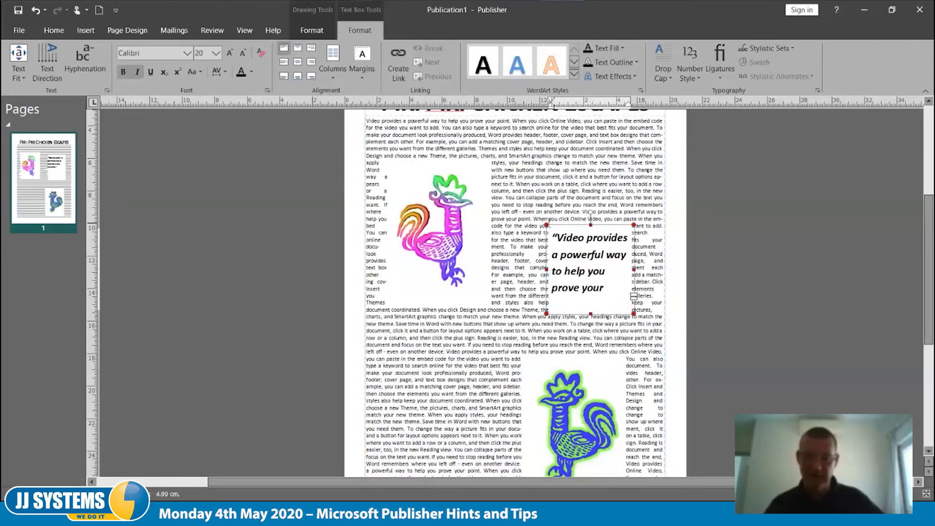
pyautogui.moveTo(548, 227); pyautogui.dragTo(538, 212)
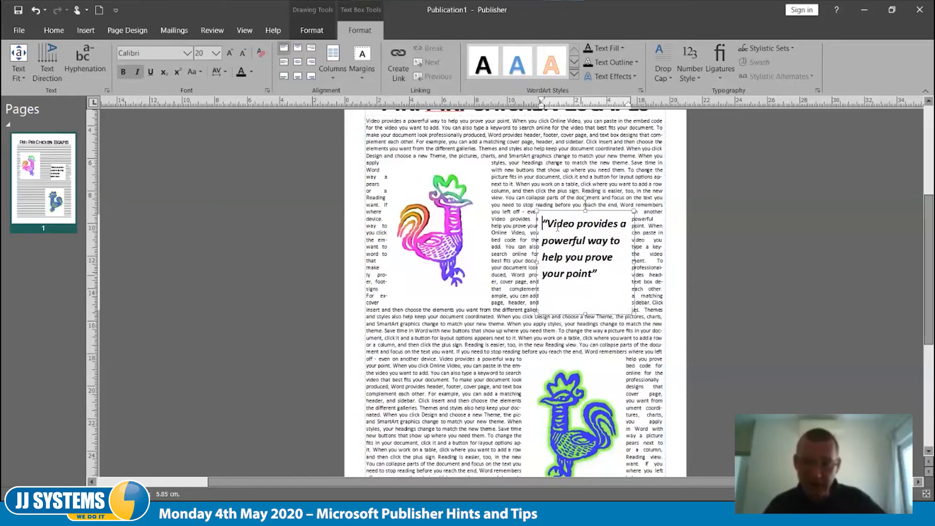
pyautogui.click(539, 222)
pyautogui.moveTo(539, 222)
pyautogui.mouseDown()
pyautogui.moveTo(623, 267)
pyautogui.moveTo(540, 222)
pyautogui.mouseUp()
# - Set the quote text's spacing between lines to 0.94sp in the paragraph settings and apply it
pyautogui.moveTo(609, 277); pyautogui.dragTo(527, 214)
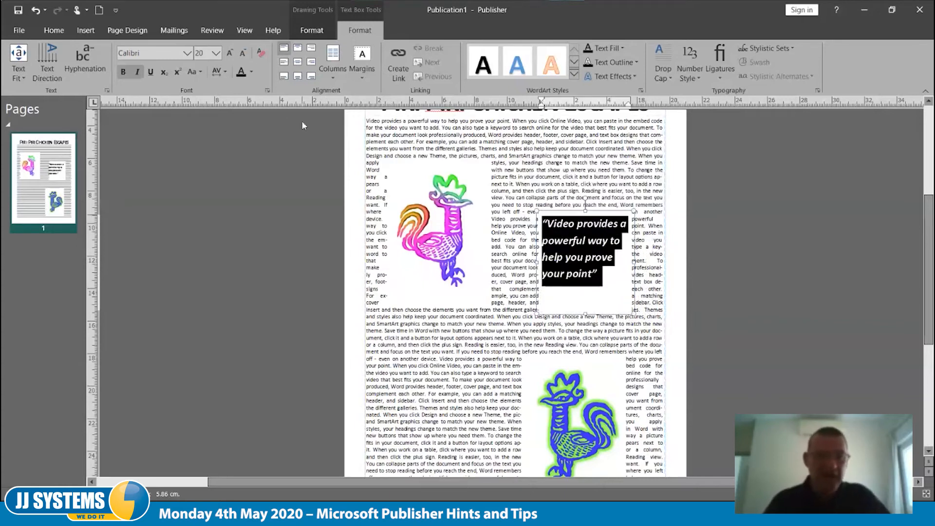
pyautogui.click(225, 72)
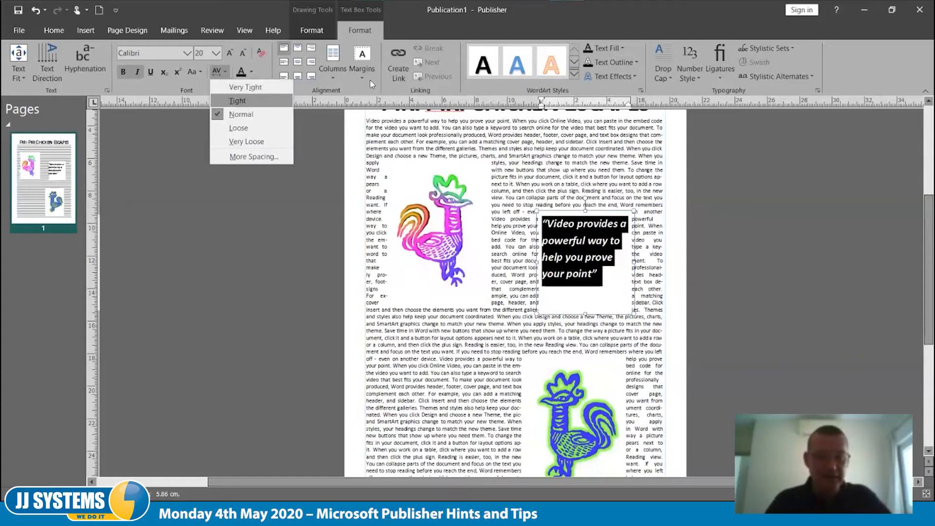
pyautogui.click(221, 230)
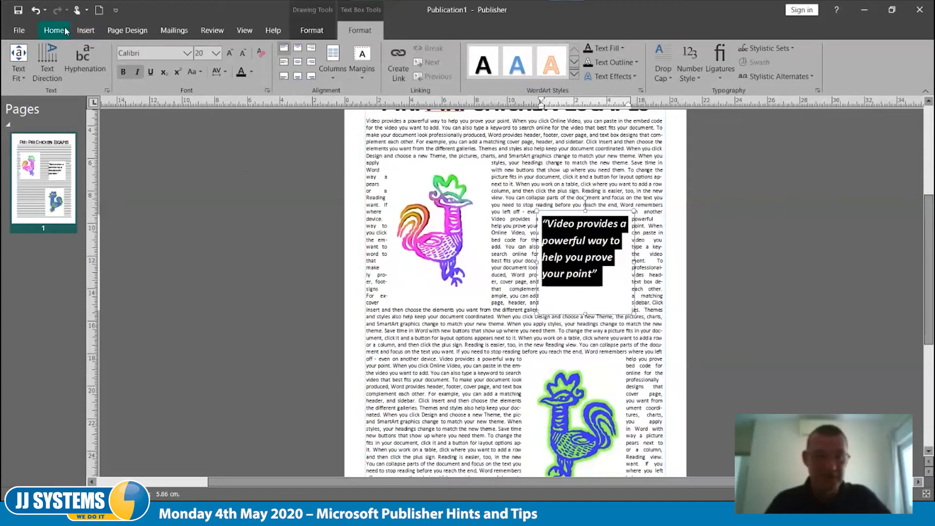
pyautogui.click(47, 30)
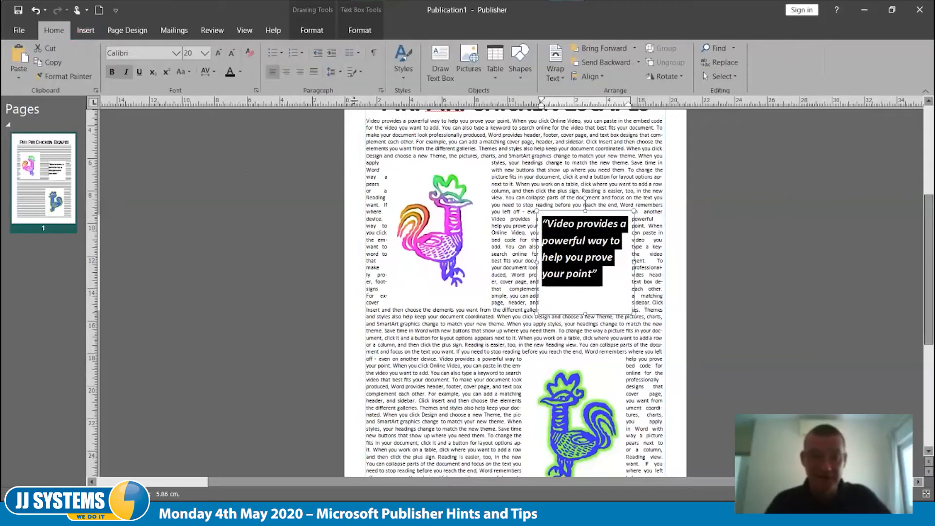
pyautogui.click(339, 74)
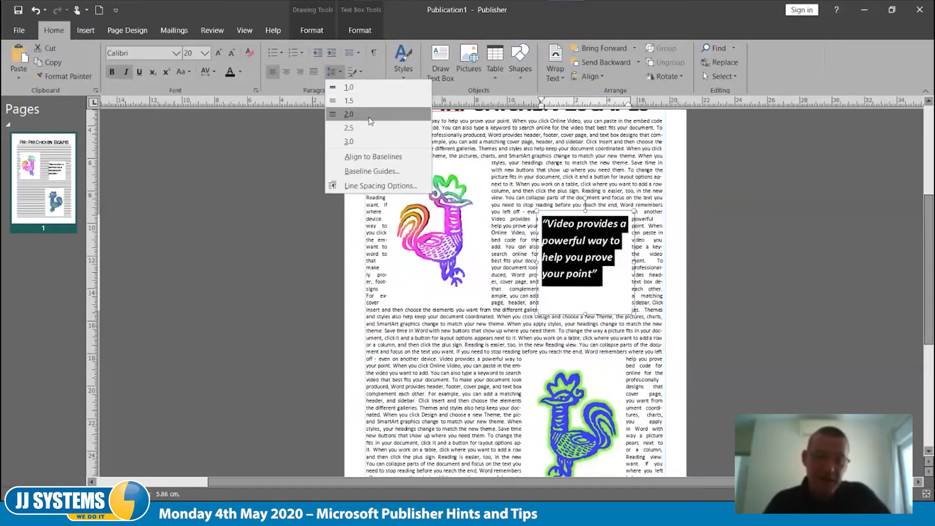
pyautogui.click(375, 185)
pyautogui.moveTo(410, 119); pyautogui.dragTo(250, 125)
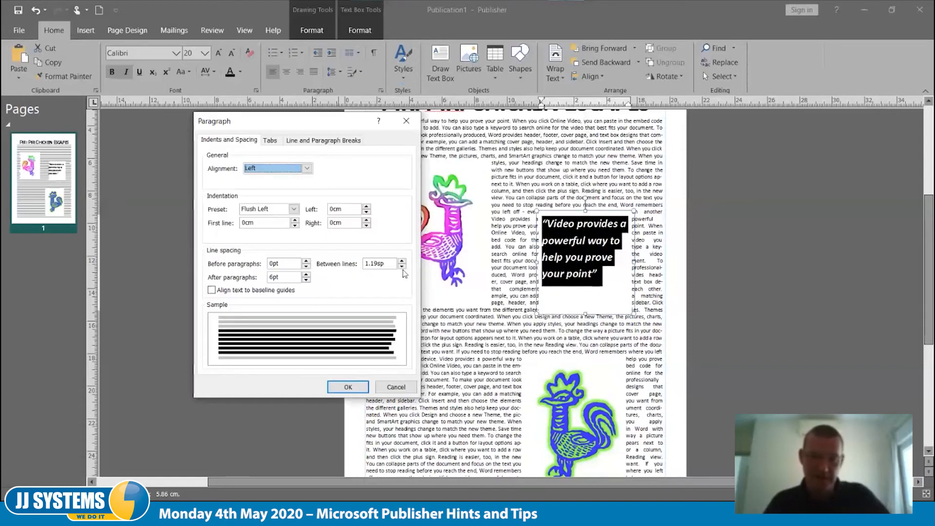
pyautogui.click(402, 266)
pyautogui.click(402, 266)
pyautogui.click(402, 260)
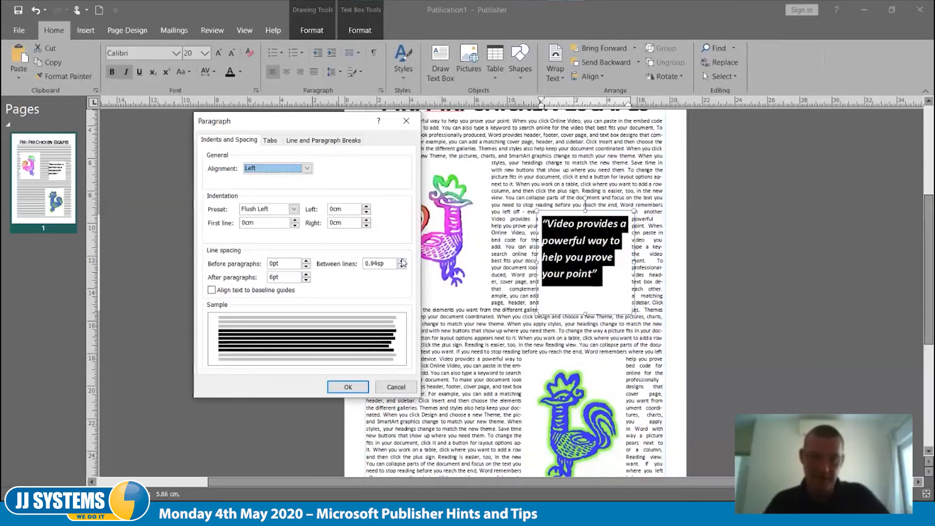
pyautogui.click(349, 387)
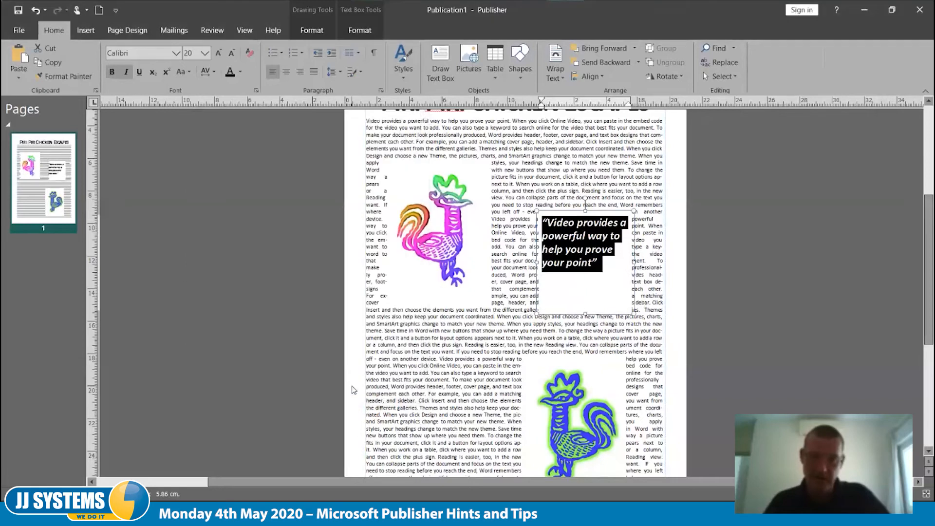
# - Select the whole quote text again and set its font size to 24
pyautogui.click(601, 299)
pyautogui.moveTo(617, 268); pyautogui.dragTo(547, 224)
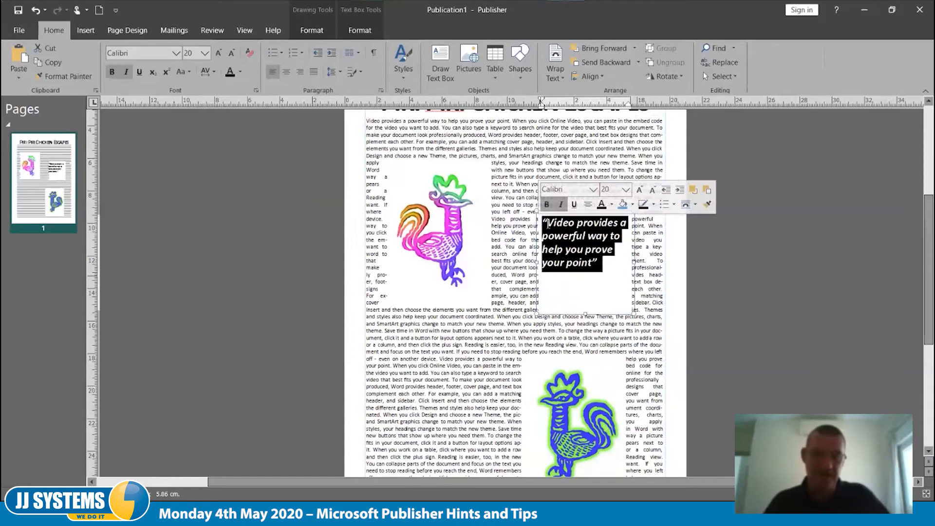
pyautogui.click(195, 55)
pyautogui.write('24')
pyautogui.press('Return')
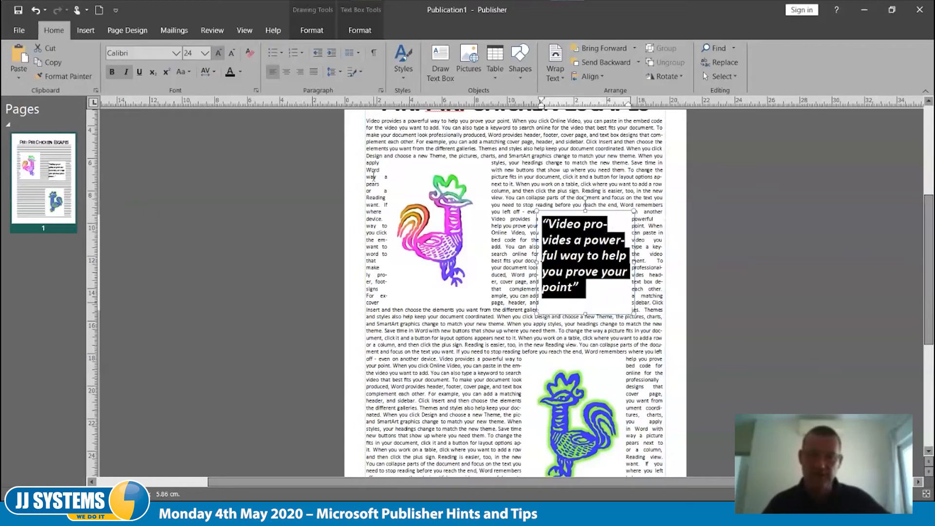
# - Turn off automatic hyphenation for the selected quote text and confirm the change
pyautogui.click(127, 30)
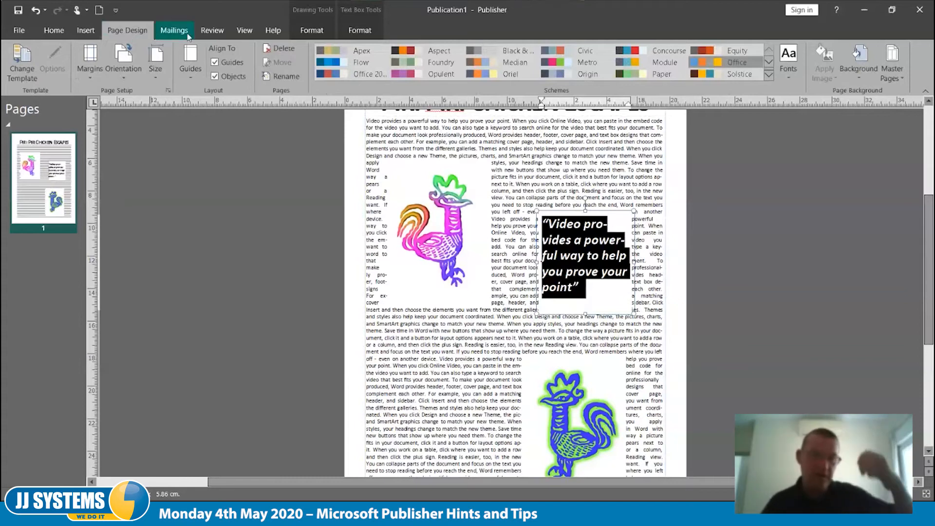
pyautogui.click(360, 33)
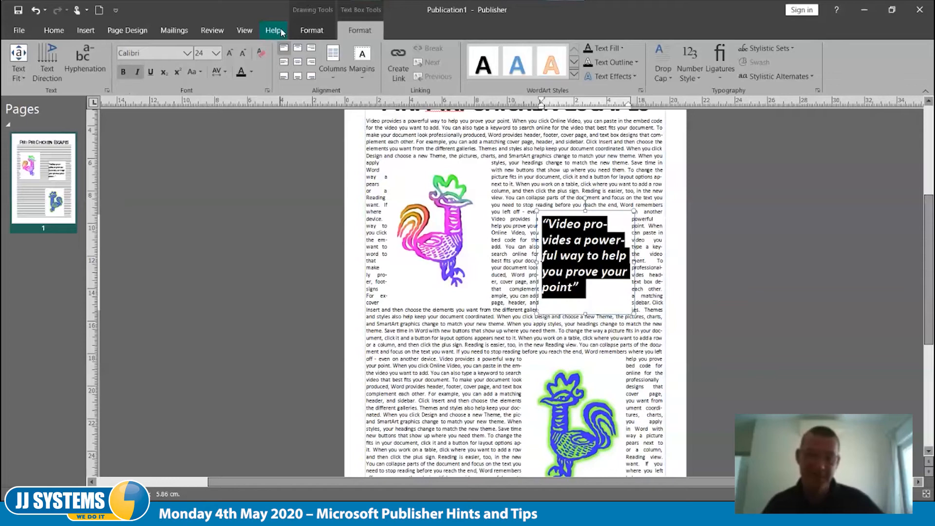
pyautogui.click(81, 63)
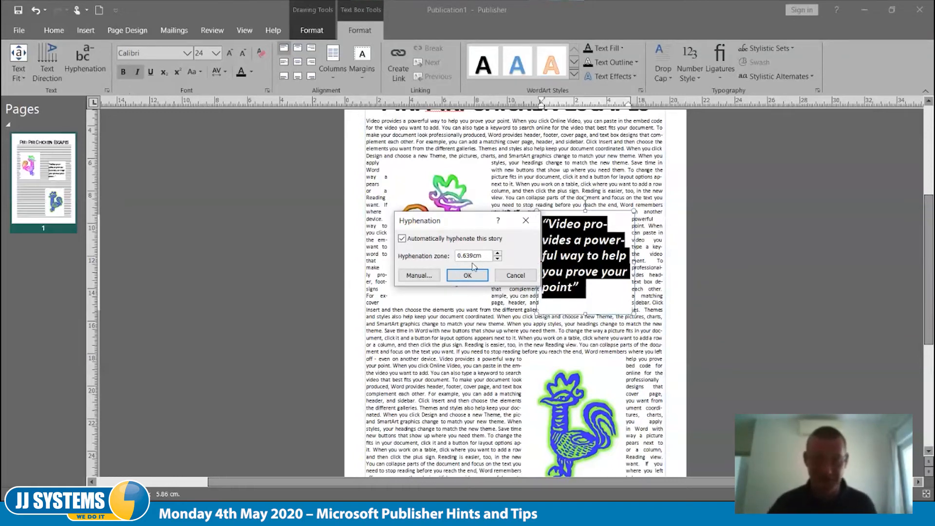
pyautogui.click(402, 238)
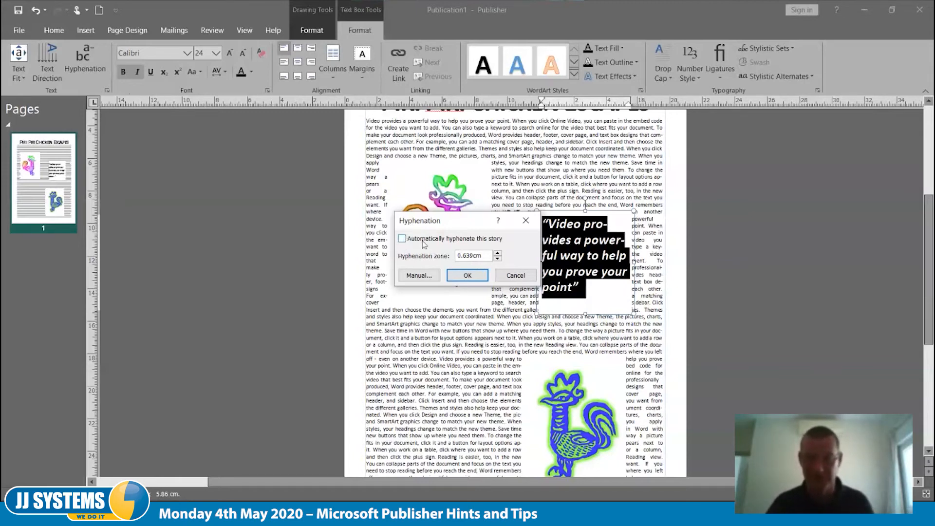
pyautogui.click(467, 276)
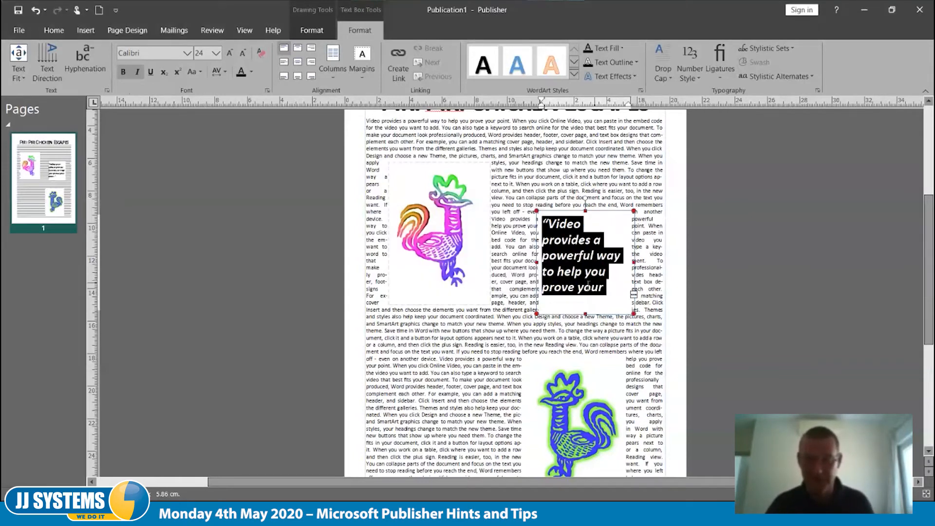
# - Widen the quote box, shorten it to about 4.1 cm high, and move it slightly up and left within the body text
pyautogui.moveTo(633, 313)
pyautogui.mouseDown()
pyautogui.moveTo(655, 307)
pyautogui.moveTo(647, 306)
pyautogui.mouseUp()
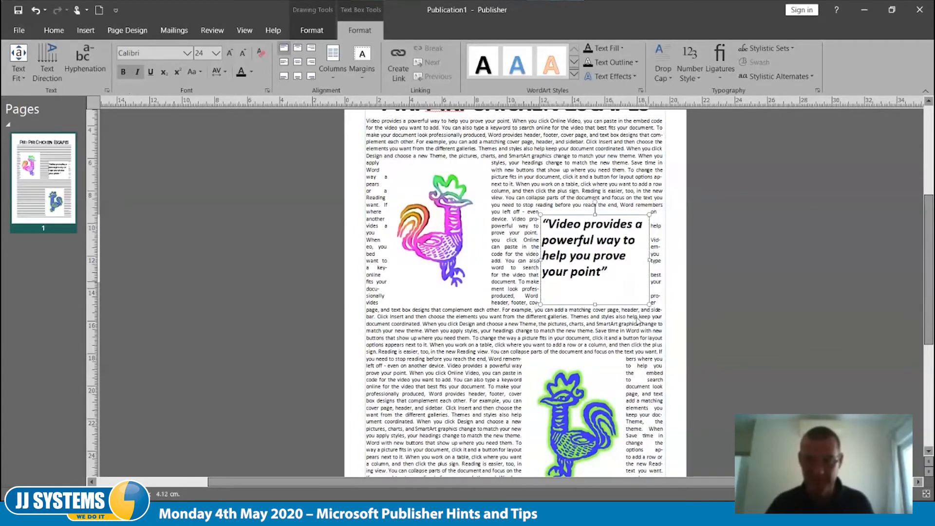
pyautogui.click(633, 317)
pyautogui.click(438, 379)
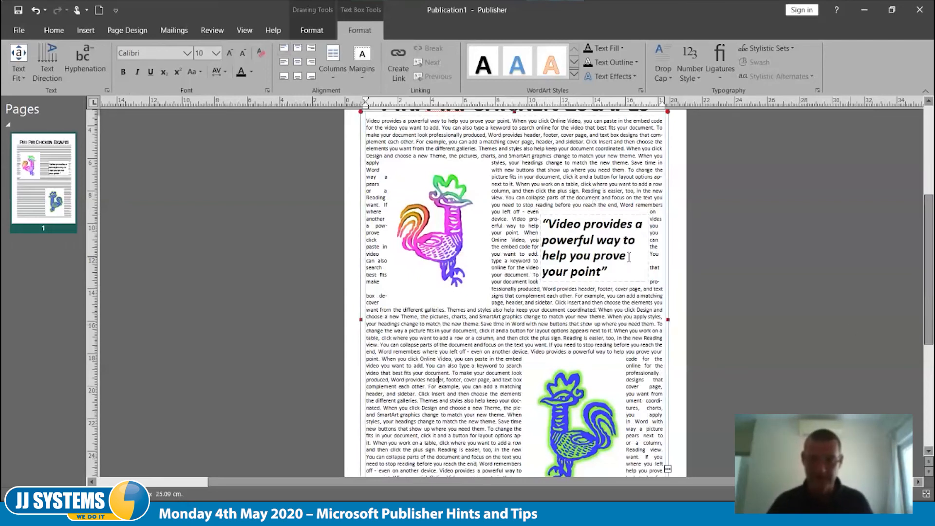
pyautogui.moveTo(569, 209); pyautogui.dragTo(555, 203)
pyautogui.click(476, 359)
pyautogui.click(840, 309)
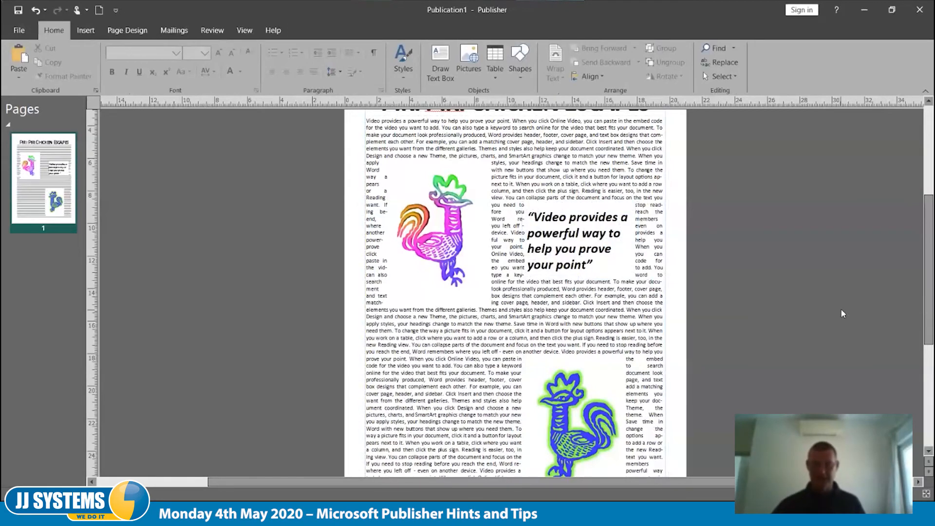
# - Examine the margin, grid and baseline guide settings under custom margins, and close them without making changes
pyautogui.scroll(2, 841, 308)
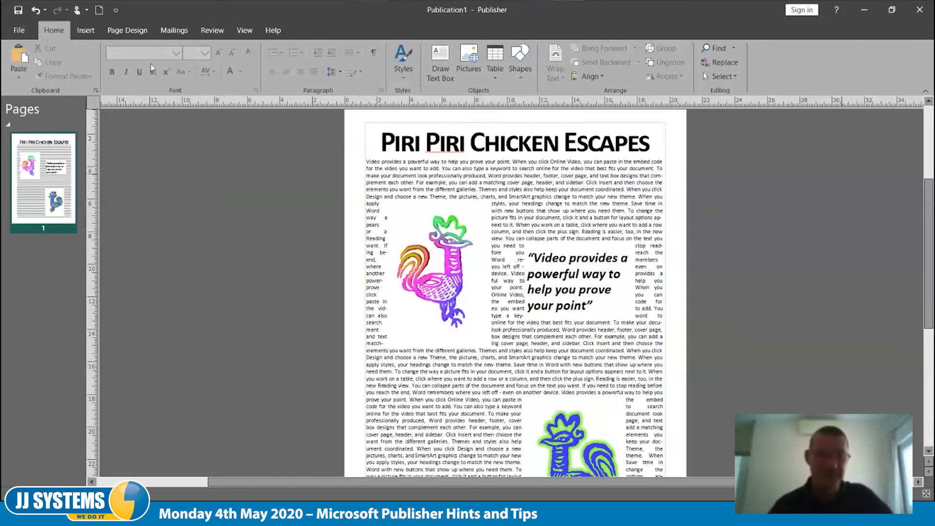
pyautogui.click(143, 33)
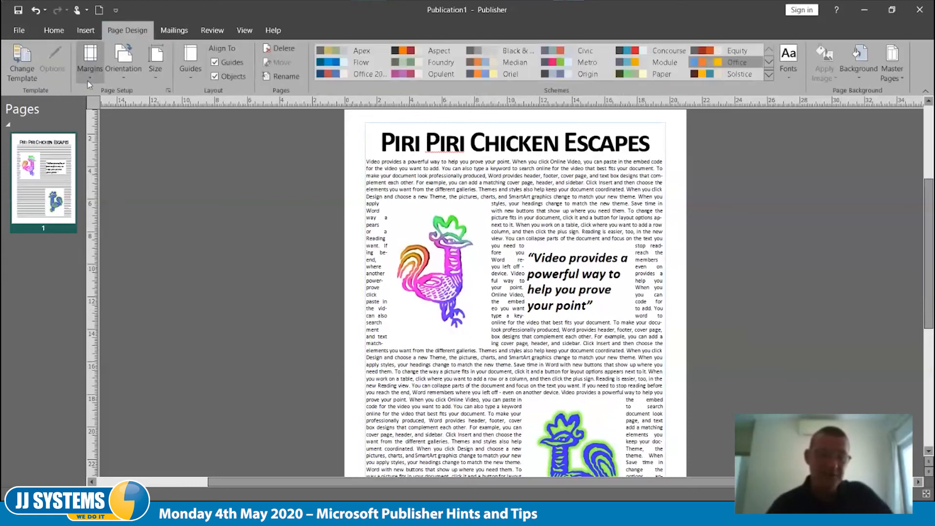
pyautogui.click(89, 82)
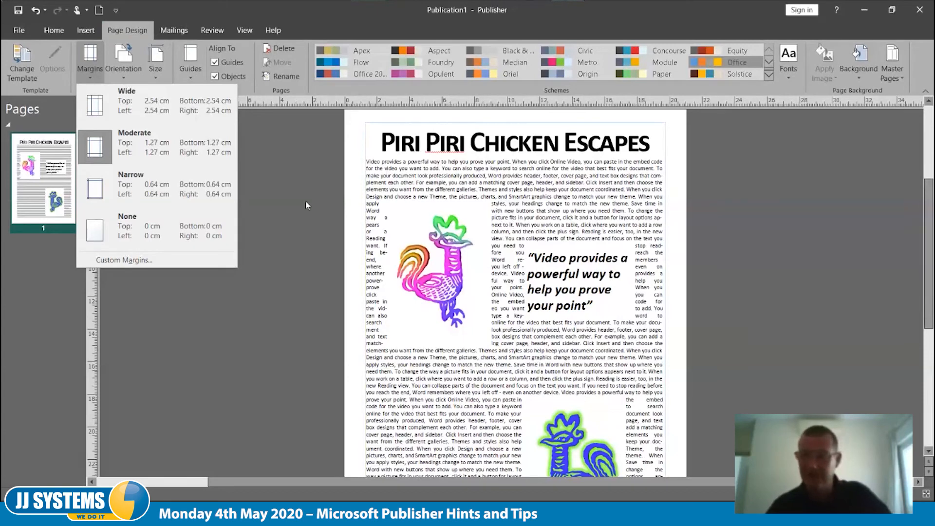
pyautogui.click(172, 262)
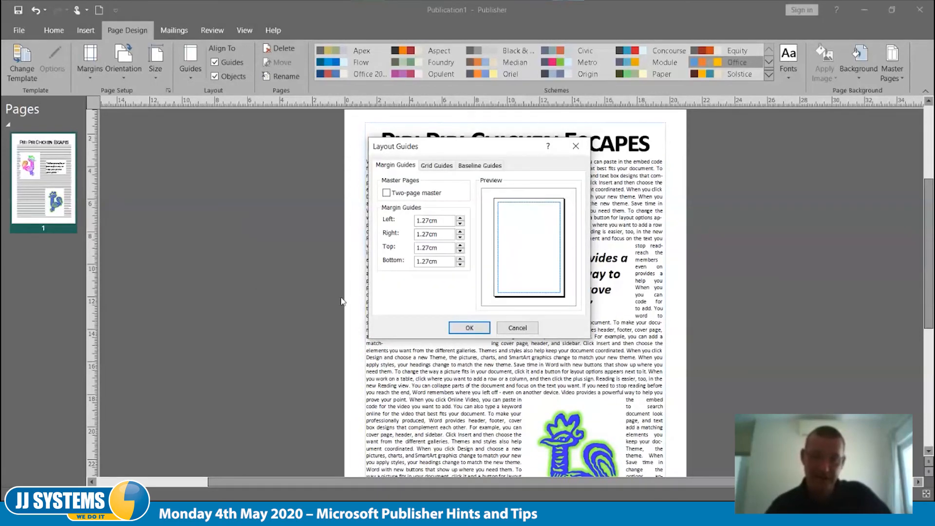
pyautogui.click(437, 166)
pyautogui.click(482, 166)
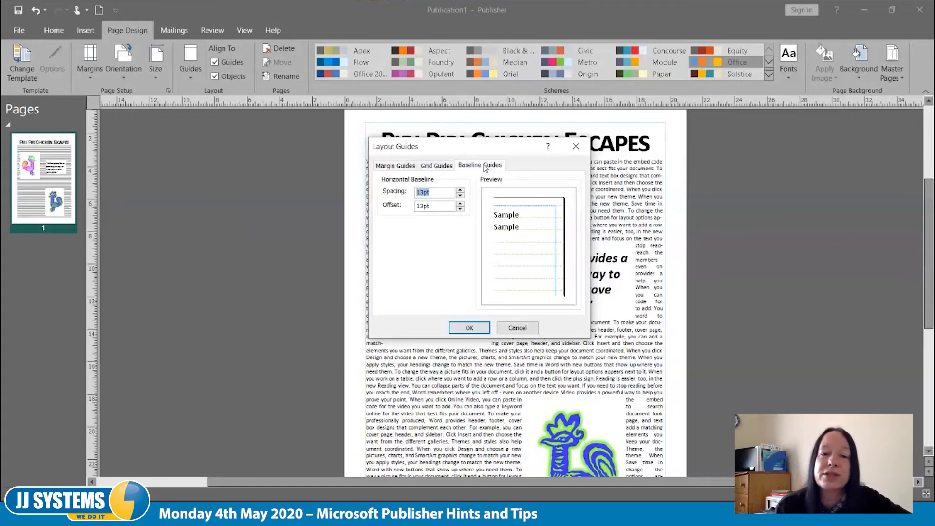
pyautogui.click(448, 167)
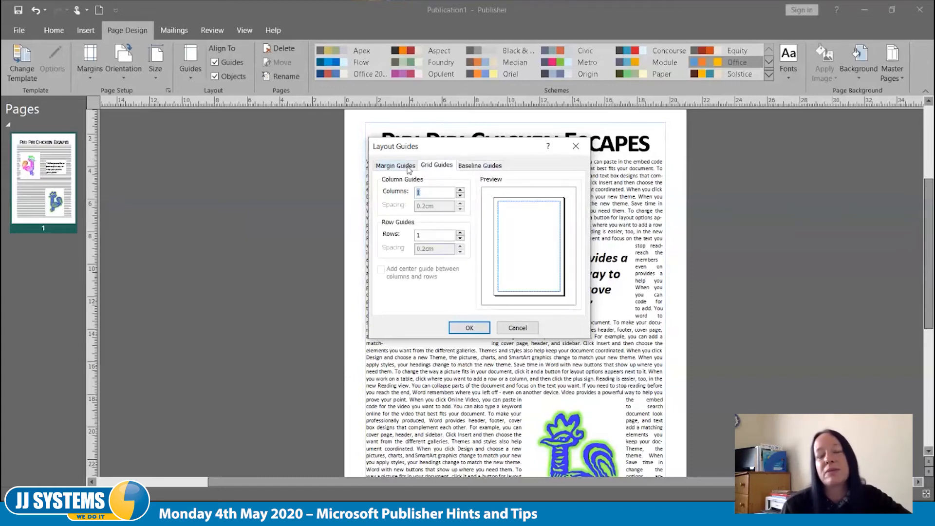
pyautogui.click(412, 170)
pyautogui.click(517, 328)
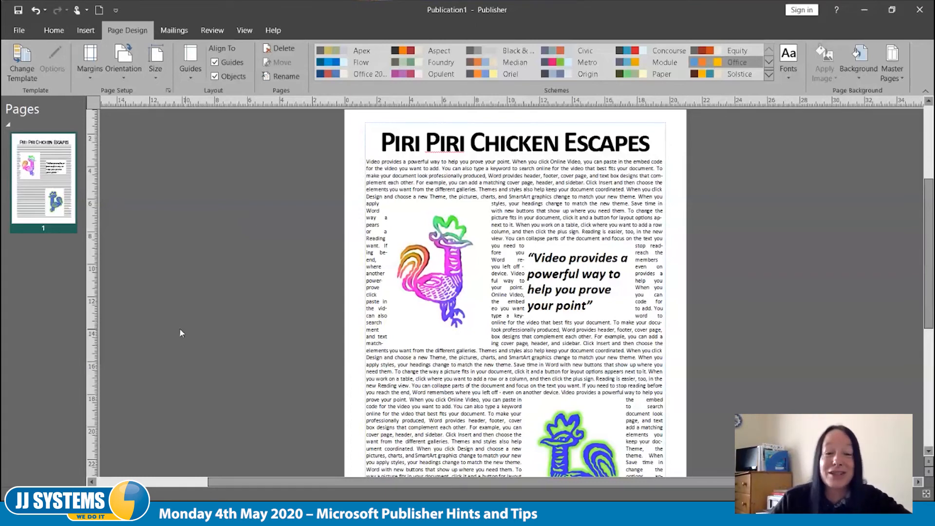
# - Select all the body text, set its tracking to 90% in the detailed character spacing settings, and apply it
pyautogui.click(526, 175)
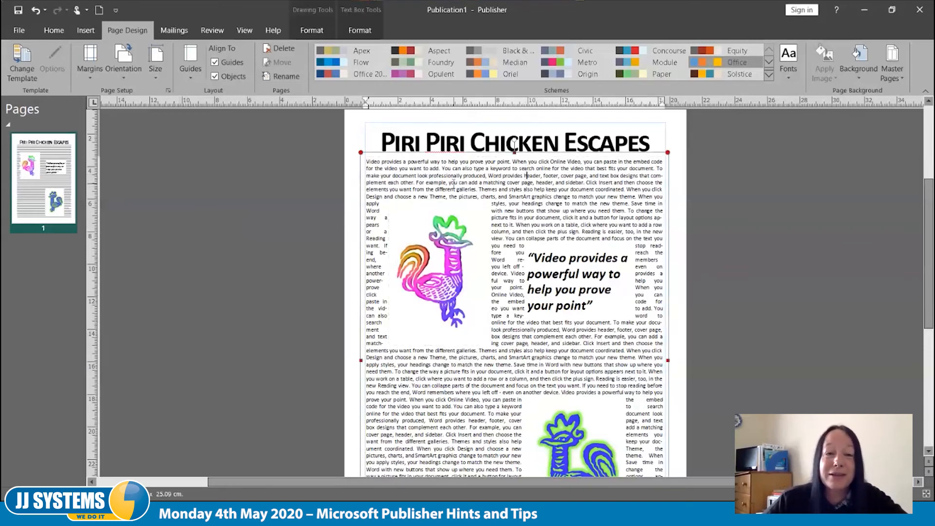
pyautogui.click(370, 155)
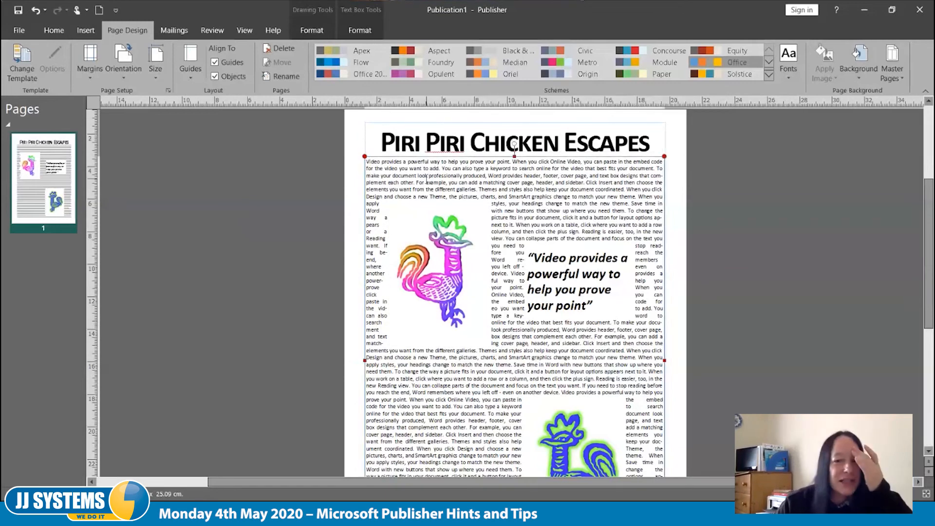
pyautogui.hotkey('ctrl', 'a')
pyautogui.click(532, 184)
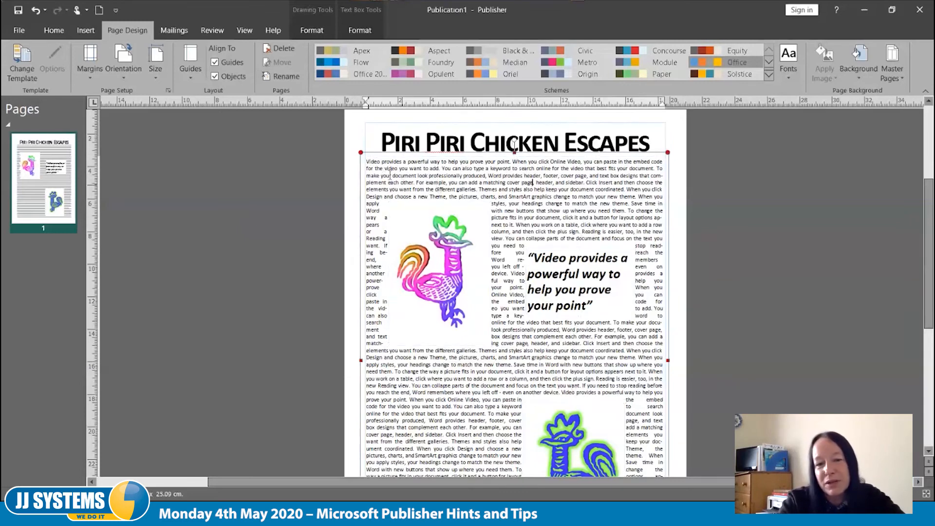
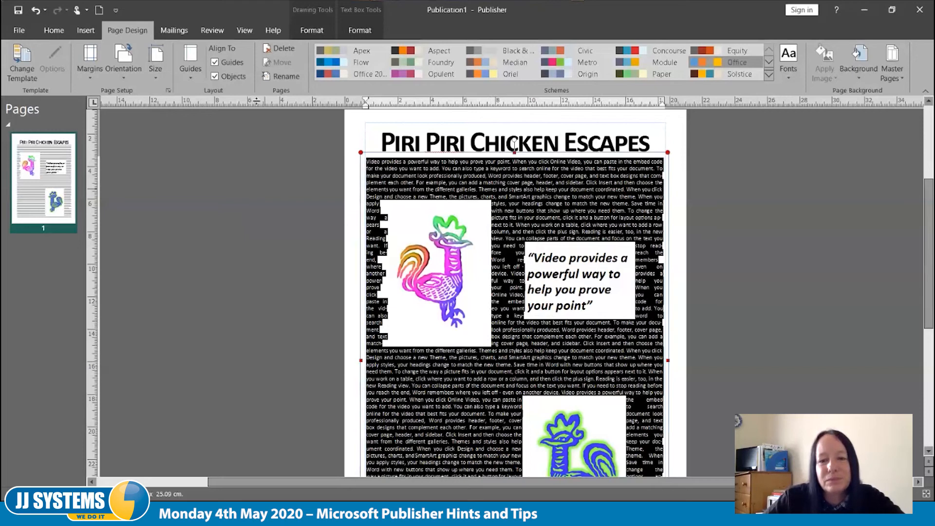
pyautogui.click(54, 31)
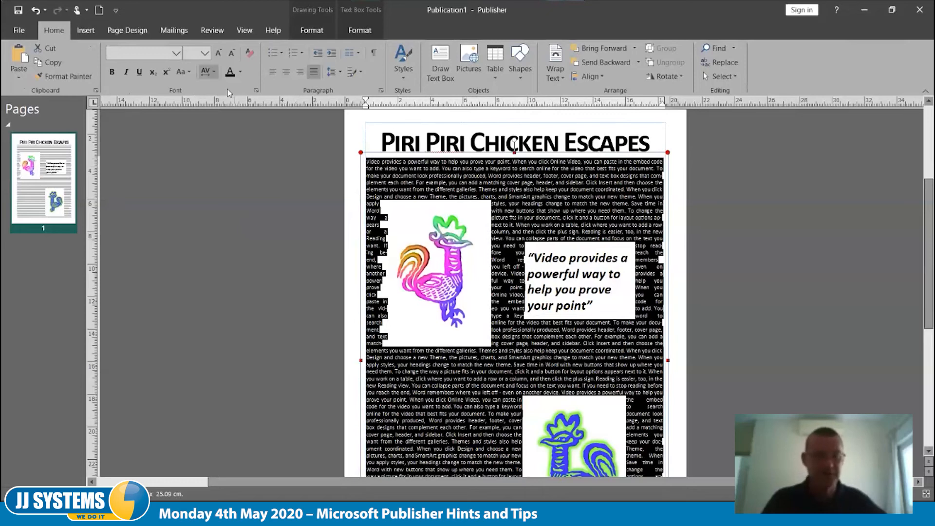
pyautogui.click(212, 72)
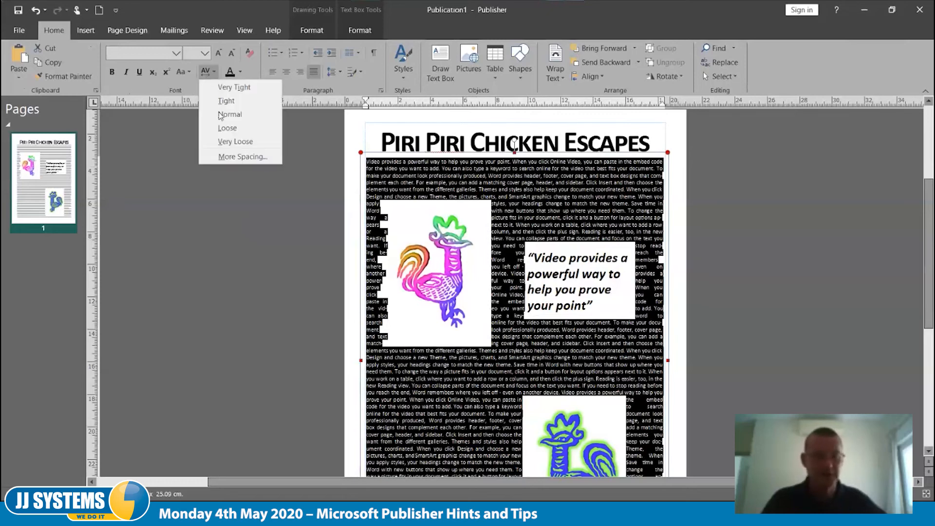
pyautogui.click(236, 155)
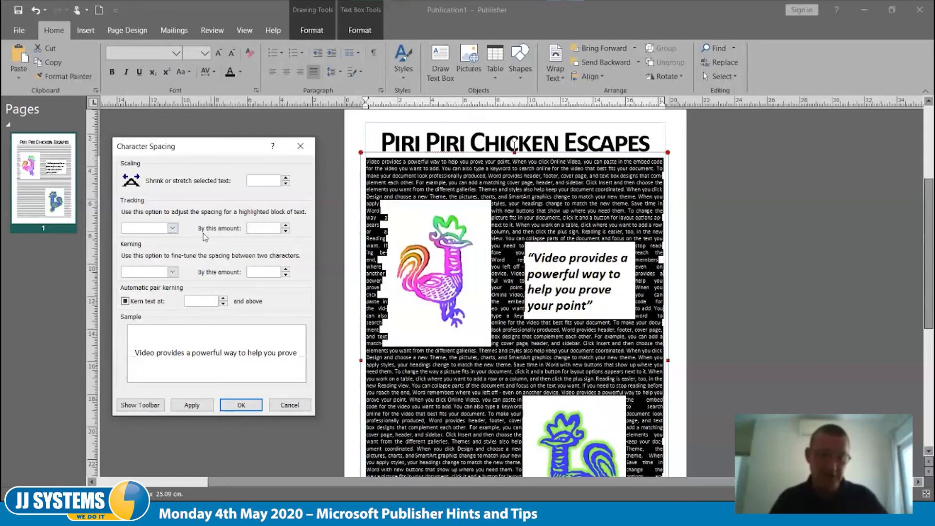
pyautogui.click(172, 227)
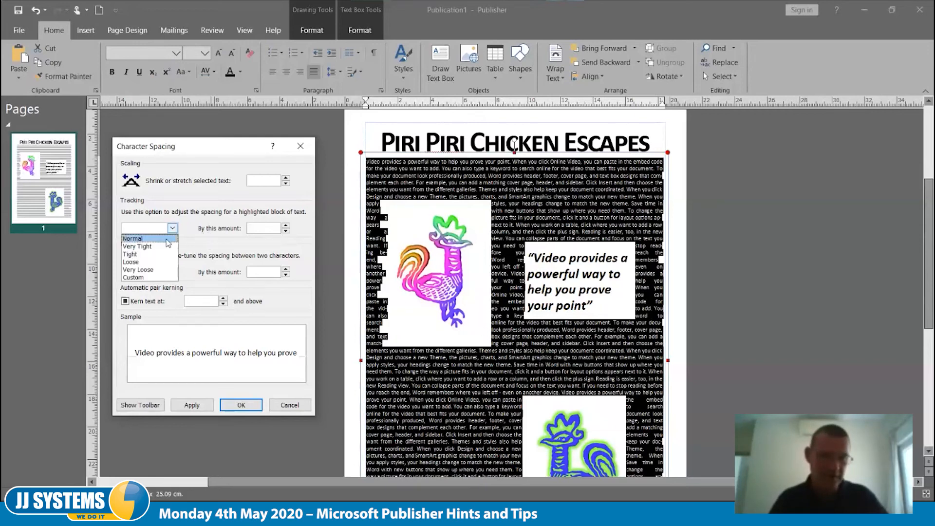
pyautogui.click(168, 240)
pyautogui.click(286, 232)
pyautogui.click(286, 232)
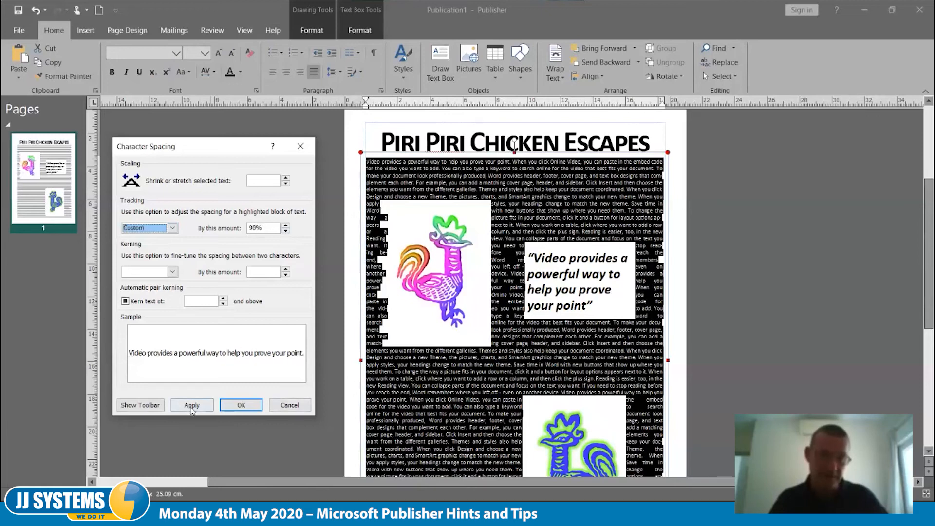
pyautogui.click(191, 405)
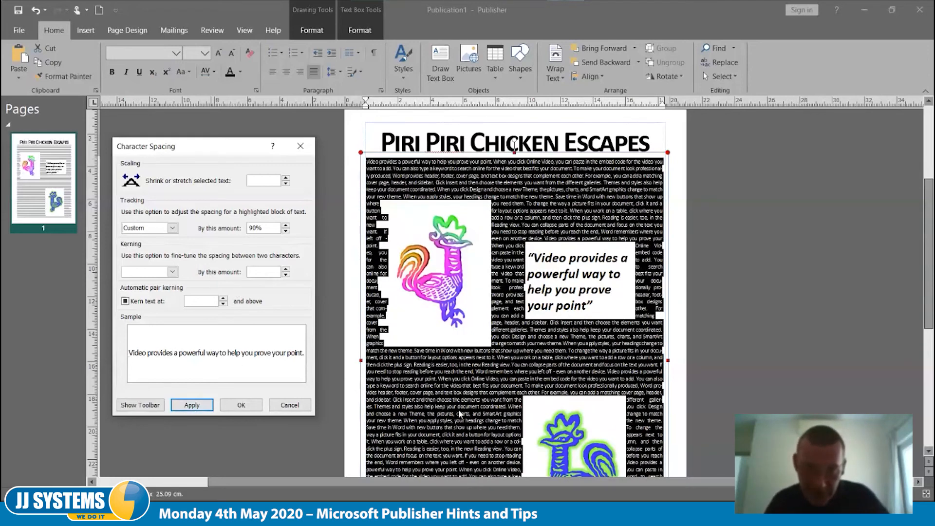
# - Set the body text's tracking to 92%, apply and confirm it, and deselect the text
pyautogui.click(286, 225)
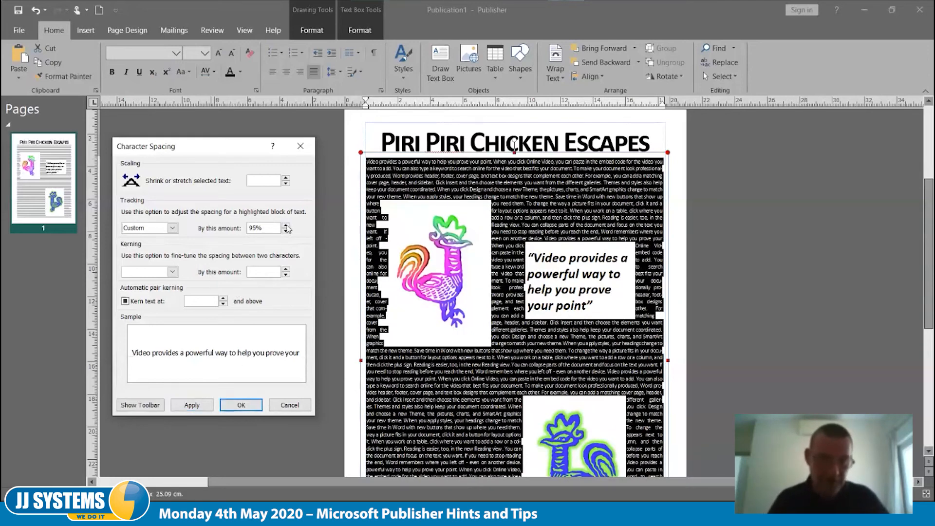
pyautogui.moveTo(267, 228); pyautogui.dragTo(243, 229)
pyautogui.write('92')
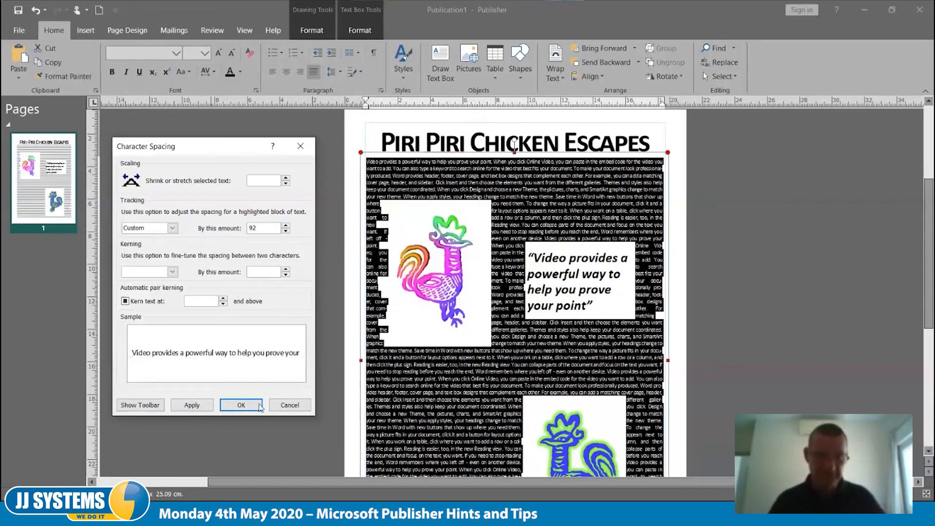
pyautogui.click(195, 406)
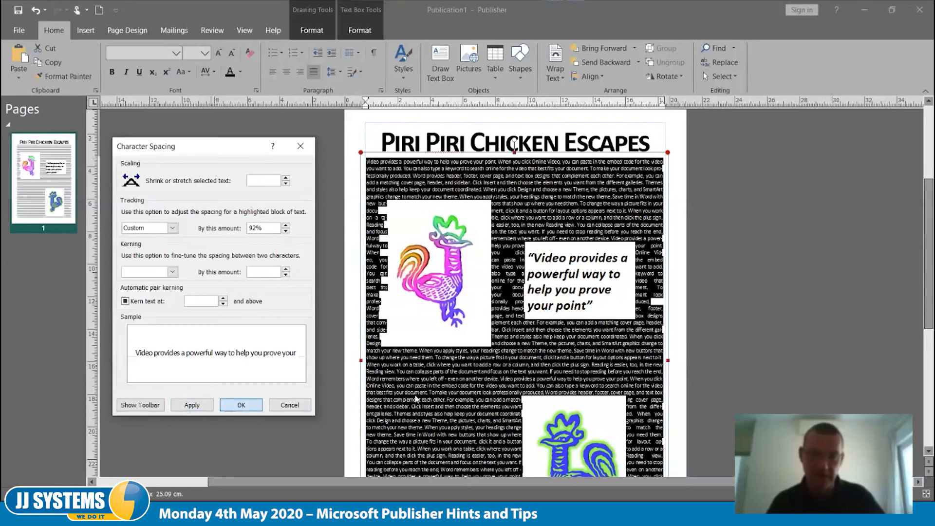
pyautogui.click(241, 405)
pyautogui.click(520, 382)
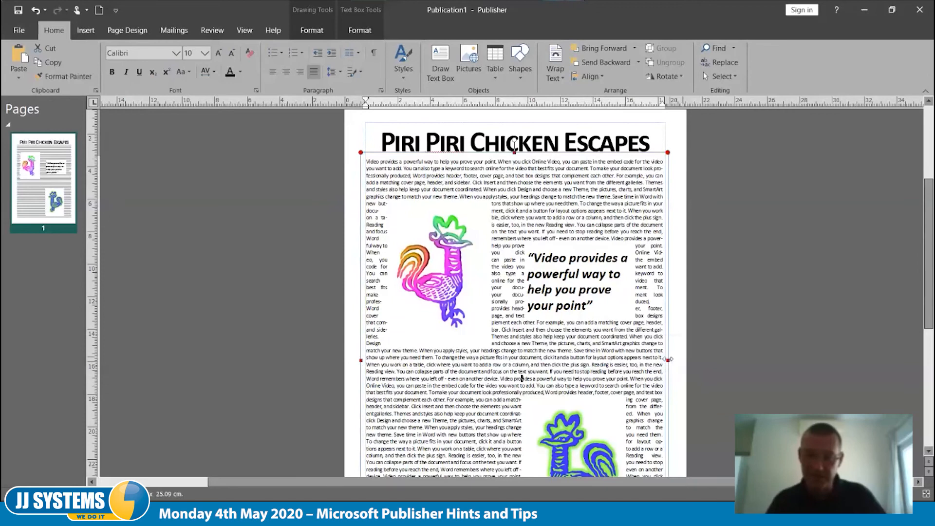
# - Narrow the body text box to the page's left half and draw a second text box about 24.9 cm high over the right half
pyautogui.moveTo(667, 360)
pyautogui.mouseDown()
pyautogui.moveTo(523, 359)
pyautogui.moveTo(472, 349)
pyautogui.mouseUp()
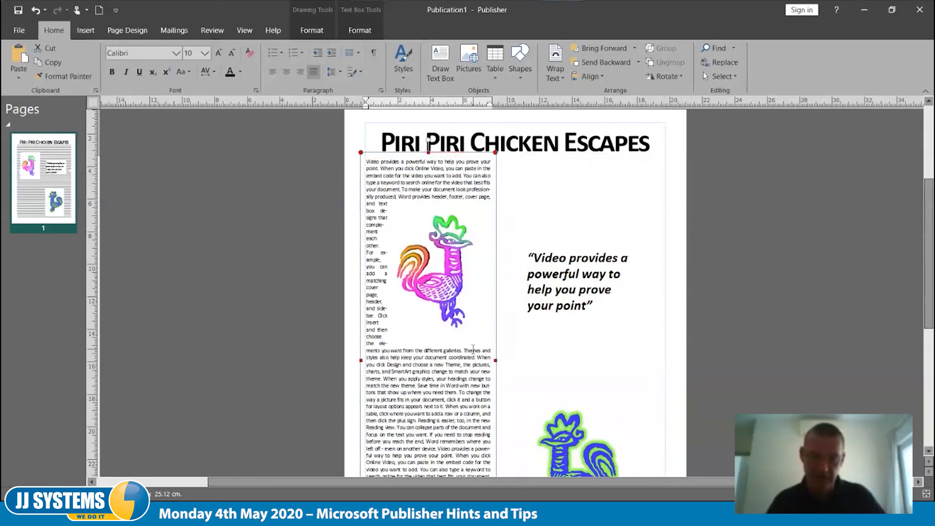
pyautogui.click(568, 370)
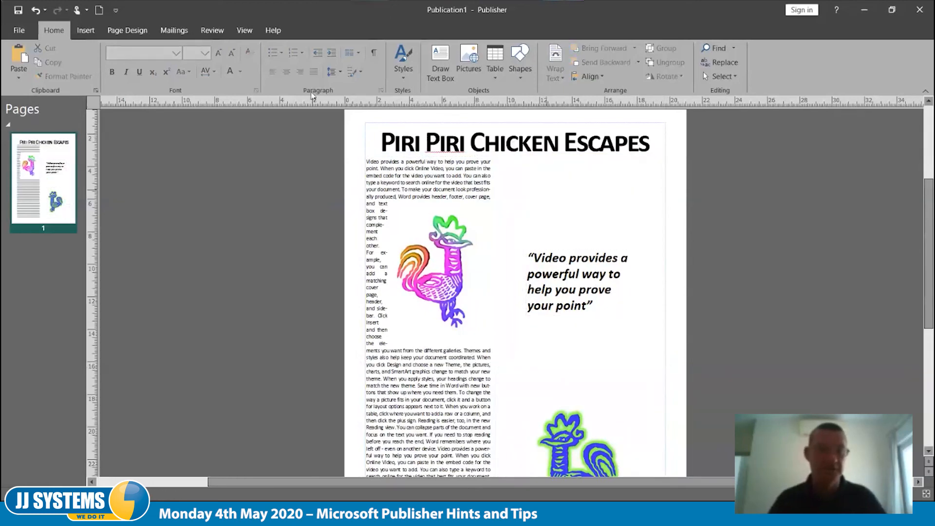
pyautogui.click(448, 70)
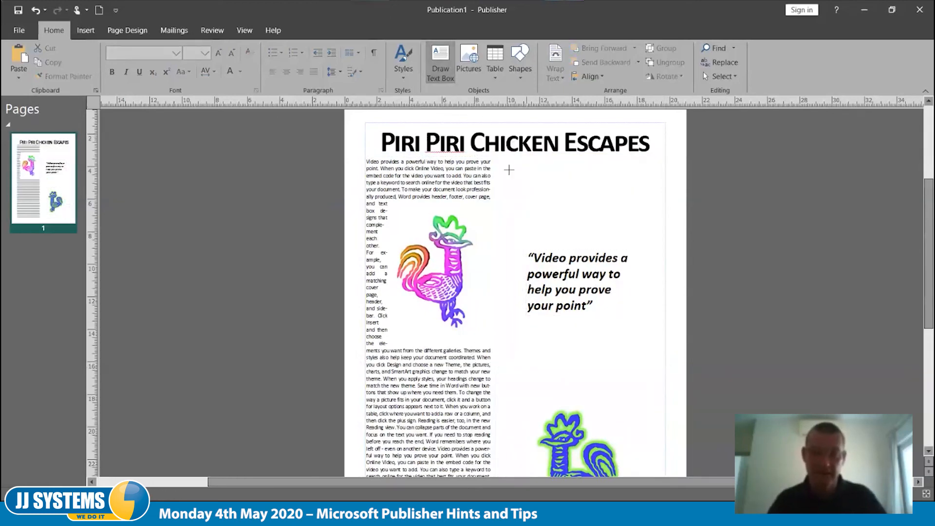
pyautogui.moveTo(494, 160)
pyautogui.mouseDown()
pyautogui.moveTo(611, 285)
pyautogui.moveTo(638, 394)
pyautogui.moveTo(659, 428)
pyautogui.moveTo(656, 477)
pyautogui.moveTo(656, 435)
pyautogui.moveTo(668, 435)
pyautogui.mouseUp()
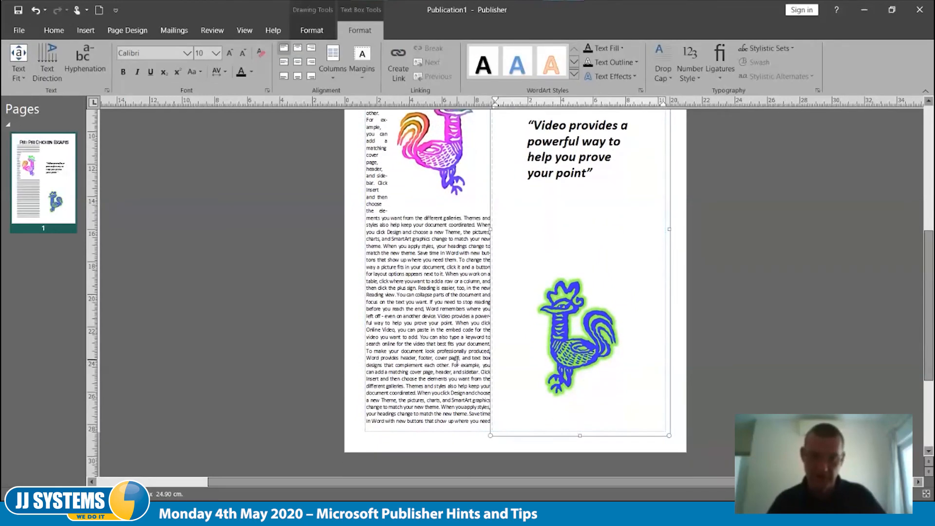
# - Link the left text box's overflow to the new right-hand text box so the body text flows into it
pyautogui.click(494, 375)
pyautogui.click(495, 379)
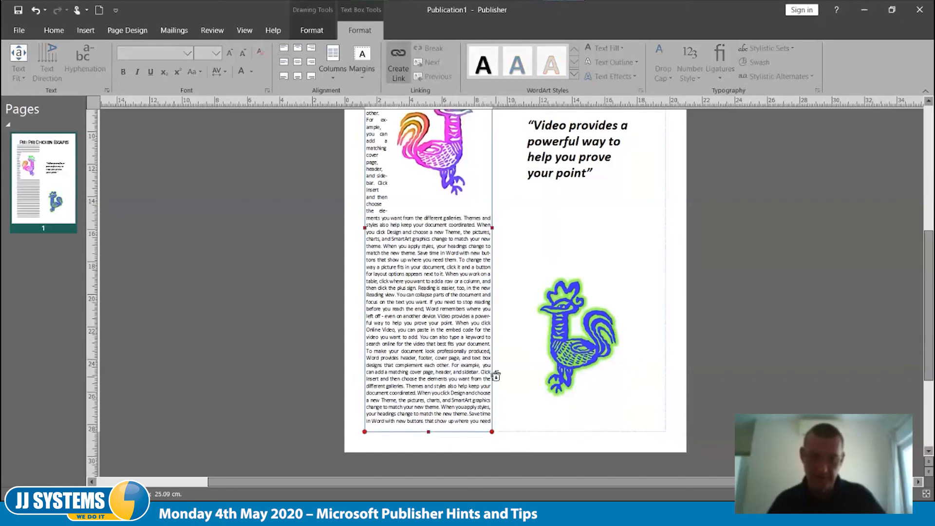
pyautogui.click(590, 215)
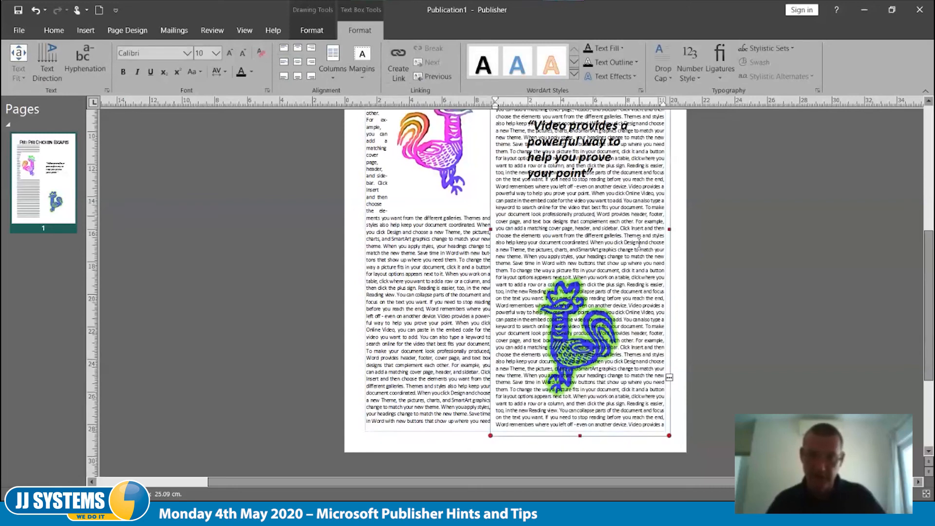
# - Send the right-hand body text box backward behind the pull quote and the blue rooster picture so its text wraps around both
pyautogui.scroll(3, 754, 264)
pyautogui.scroll(3, 755, 264)
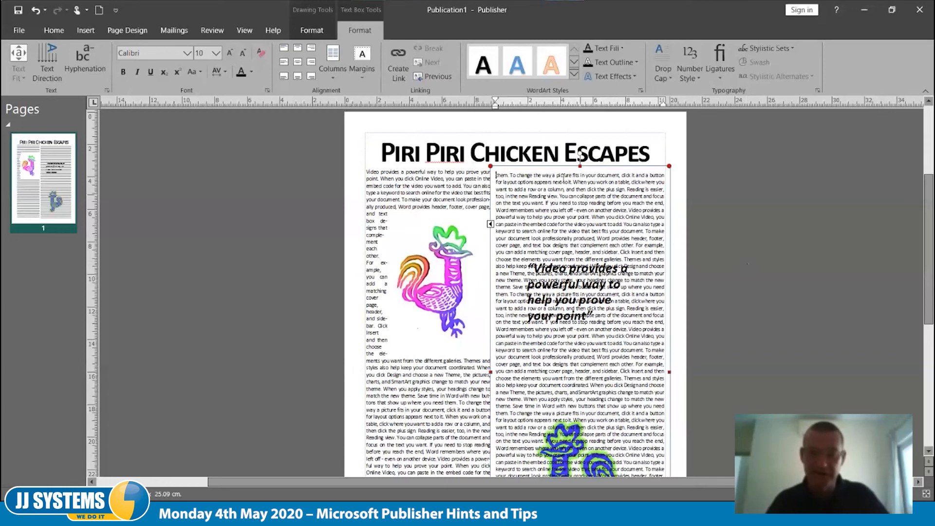
pyautogui.click(563, 168)
pyautogui.rightClick(563, 171)
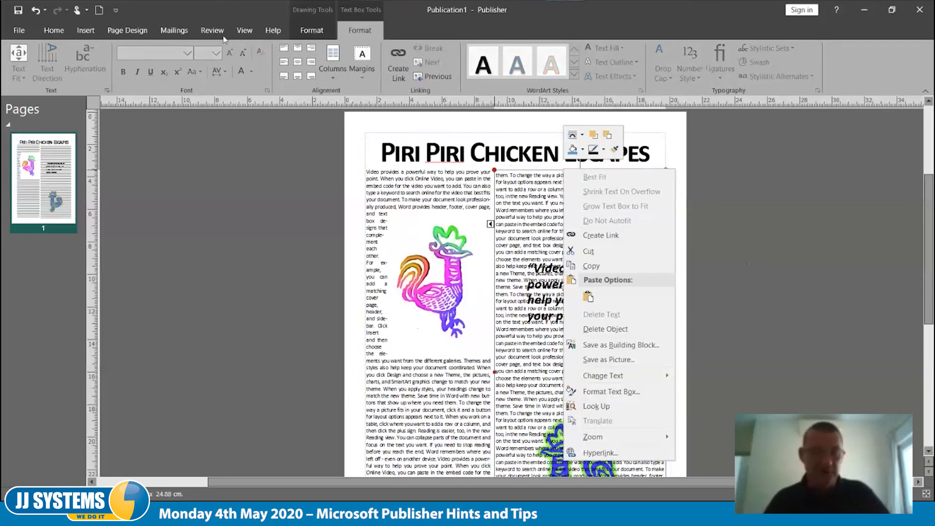
pyautogui.click(63, 31)
pyautogui.click(63, 30)
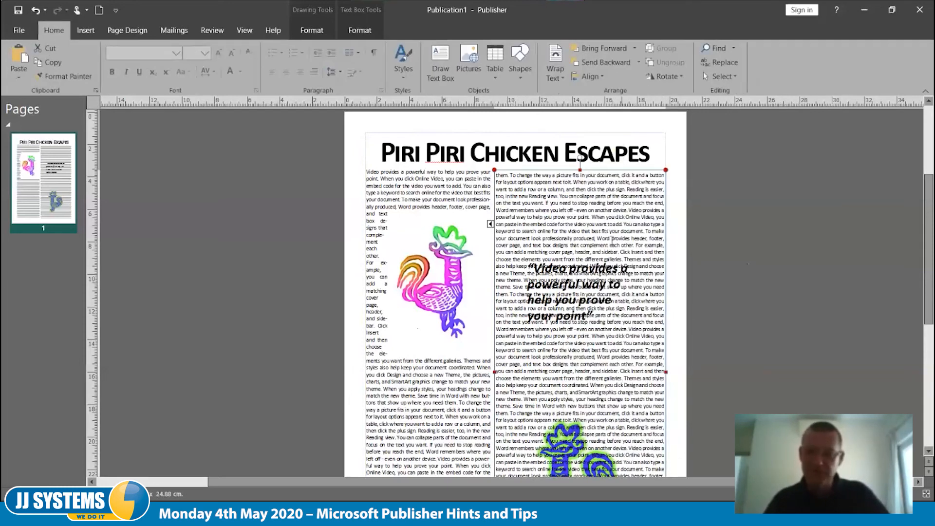
pyautogui.click(592, 63)
pyautogui.click(592, 63)
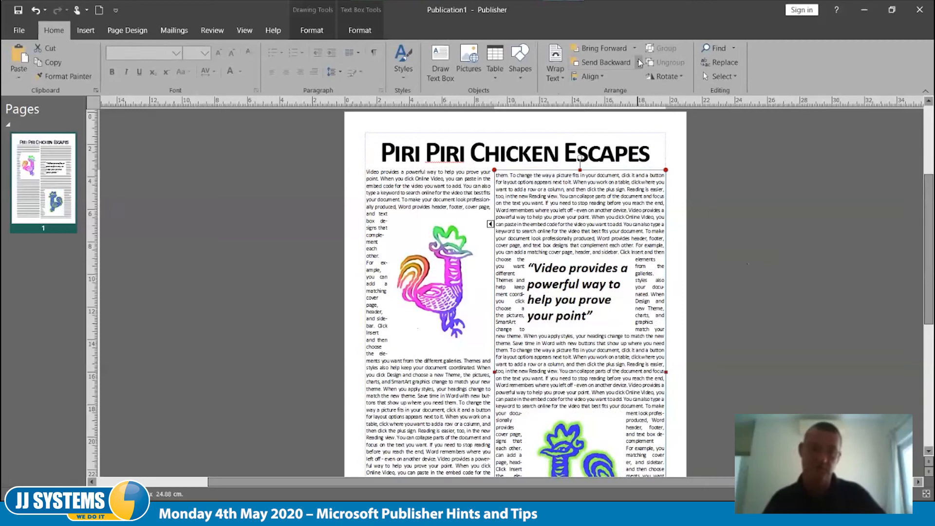
pyautogui.click(804, 307)
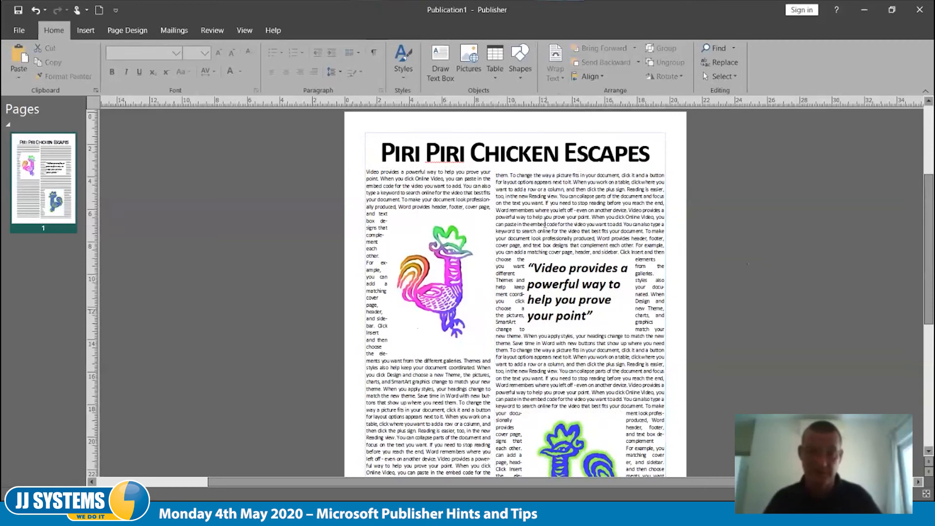
# - Extend the right-hand text box's top edge slightly upward so its first line aligns with the left column's, then deselect it
pyautogui.click(530, 198)
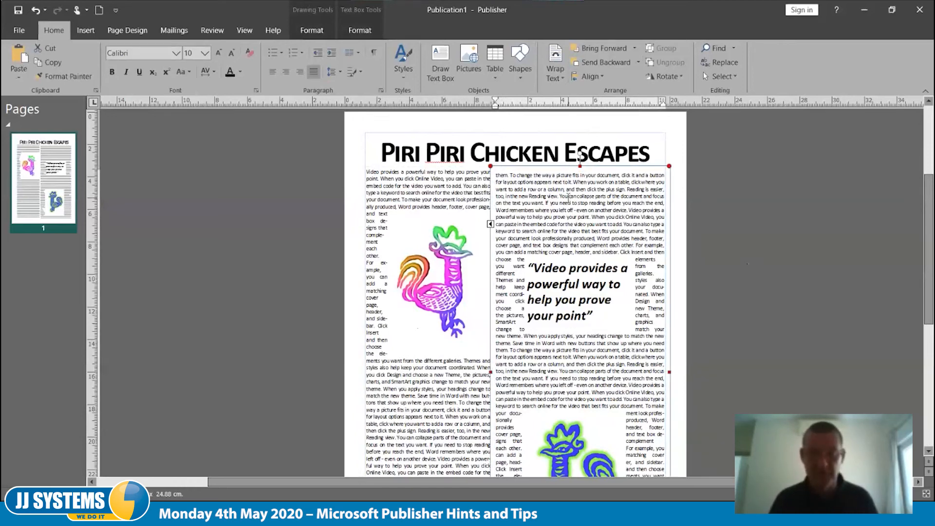
pyautogui.moveTo(567, 196); pyautogui.dragTo(571, 189)
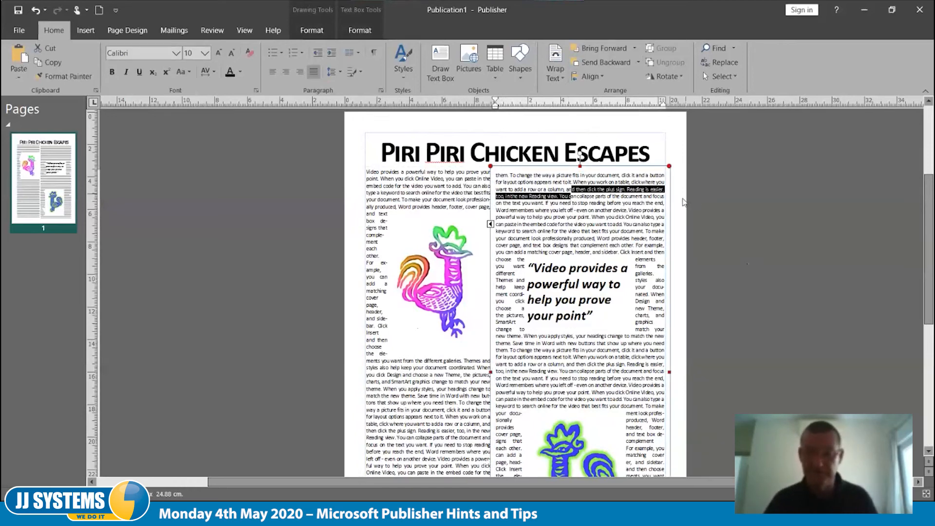
pyautogui.click(683, 198)
pyautogui.click(591, 198)
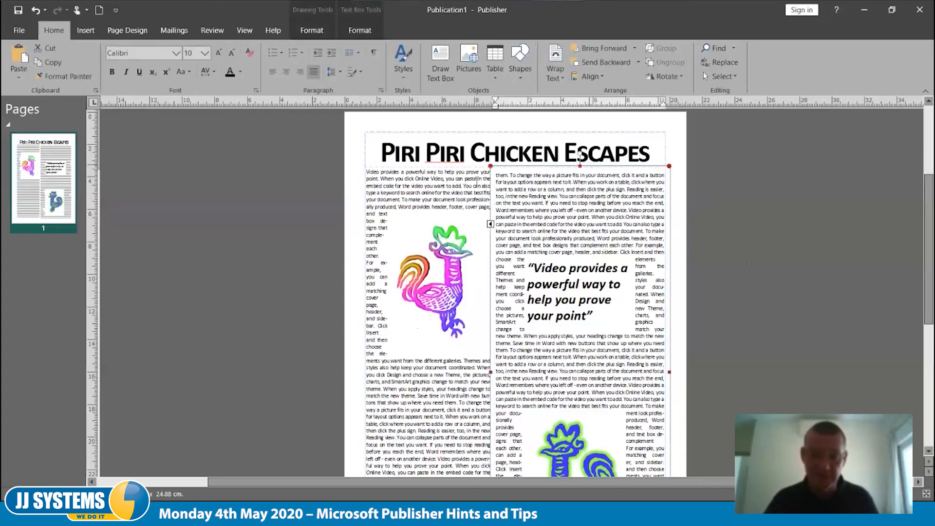
pyautogui.click(565, 181)
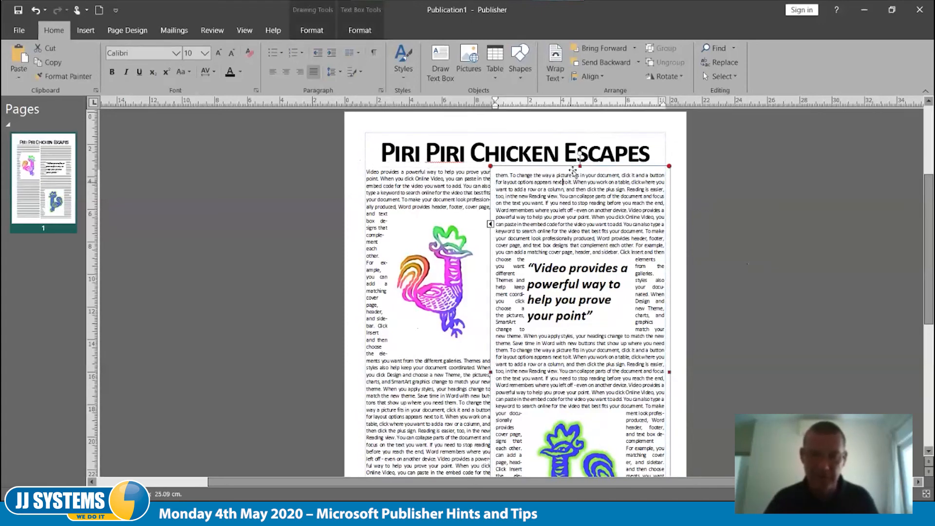
pyautogui.click(579, 166)
pyautogui.moveTo(580, 162); pyautogui.dragTo(580, 158)
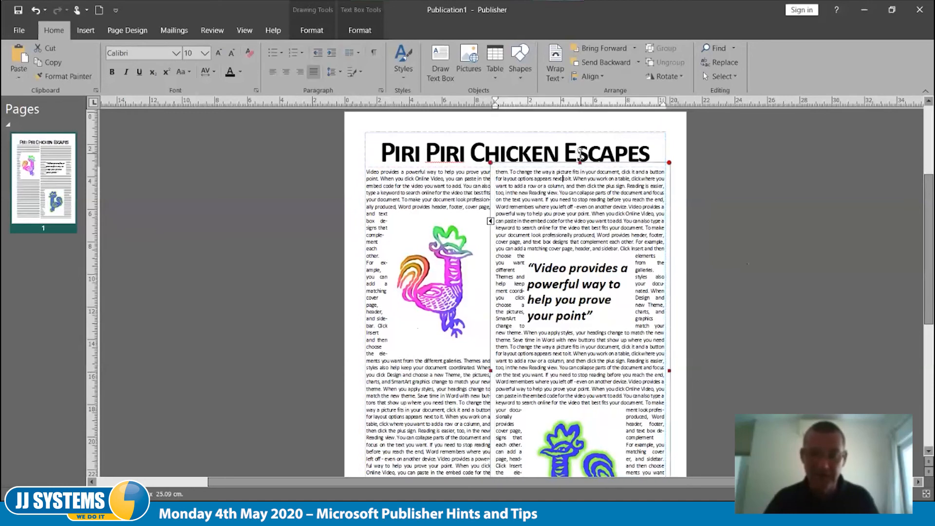
pyautogui.click(744, 235)
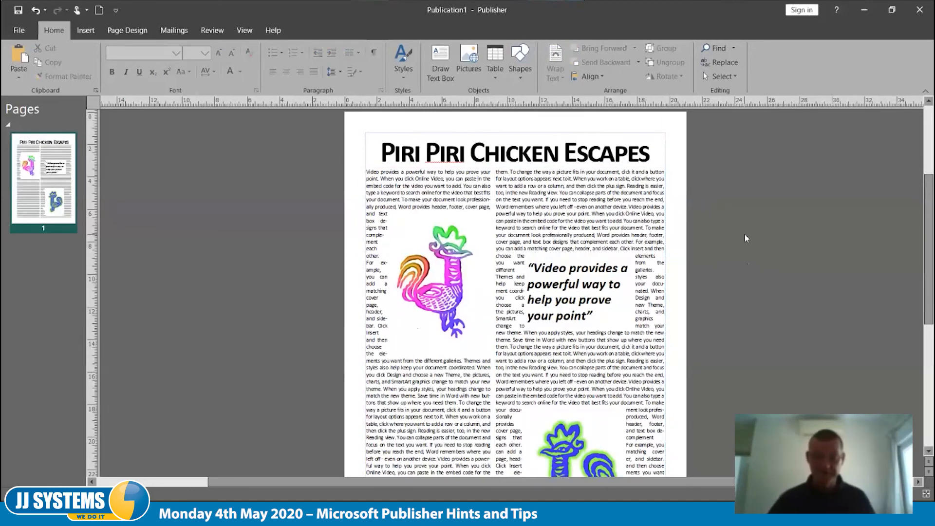
# - Set the linked body text's hyphenation zone to 0.389 cm, keeping automatic hyphenation on
pyautogui.scroll(-3, 646, 265)
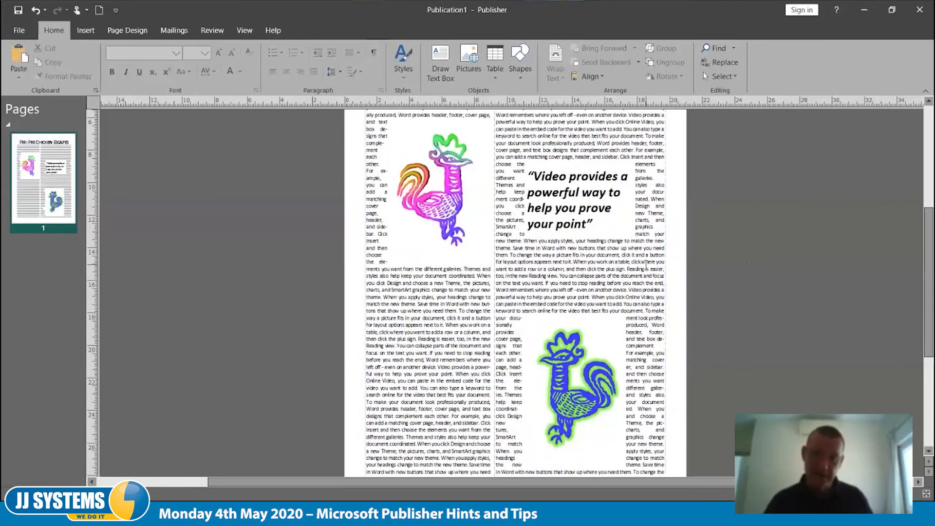
pyautogui.scroll(3, 646, 264)
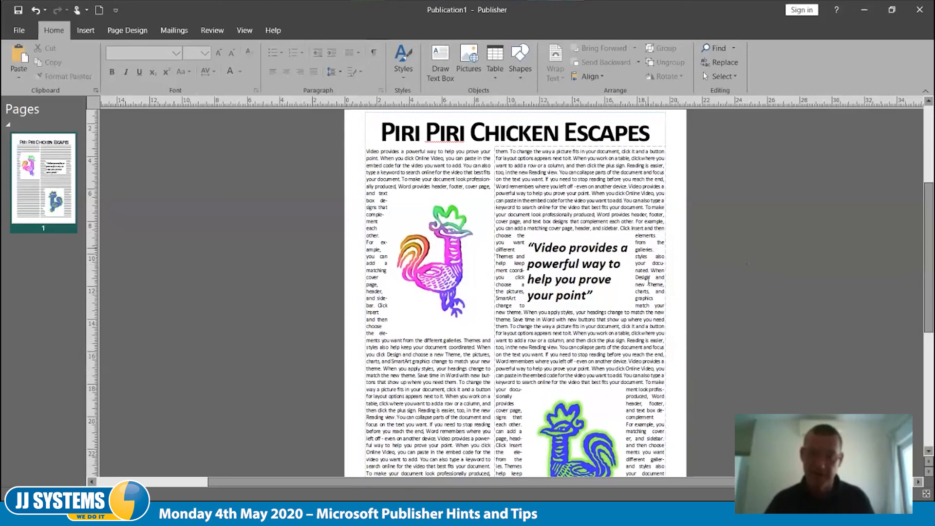
pyautogui.click(576, 167)
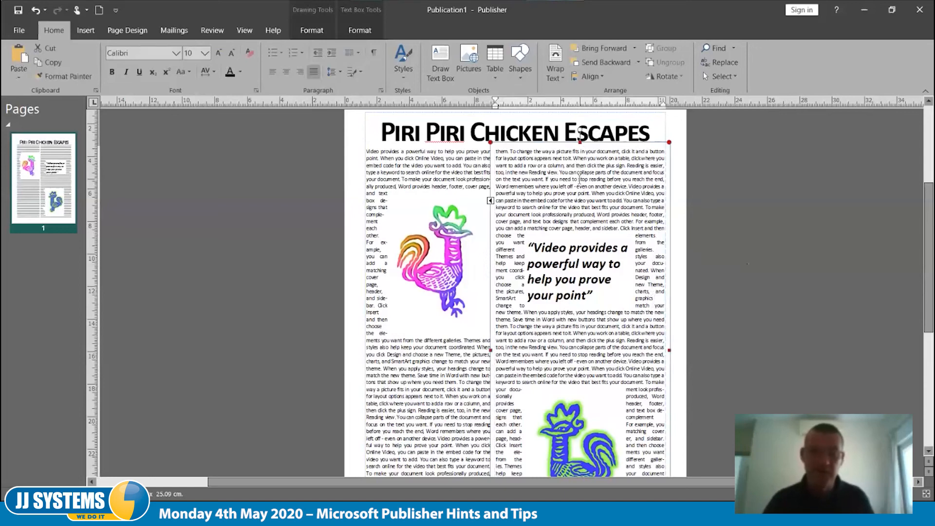
pyautogui.click(357, 33)
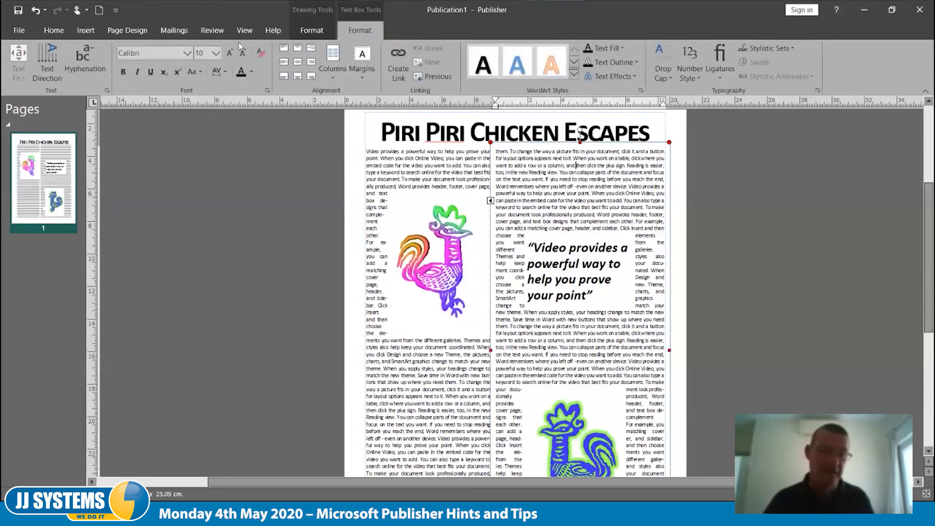
pyautogui.click(89, 61)
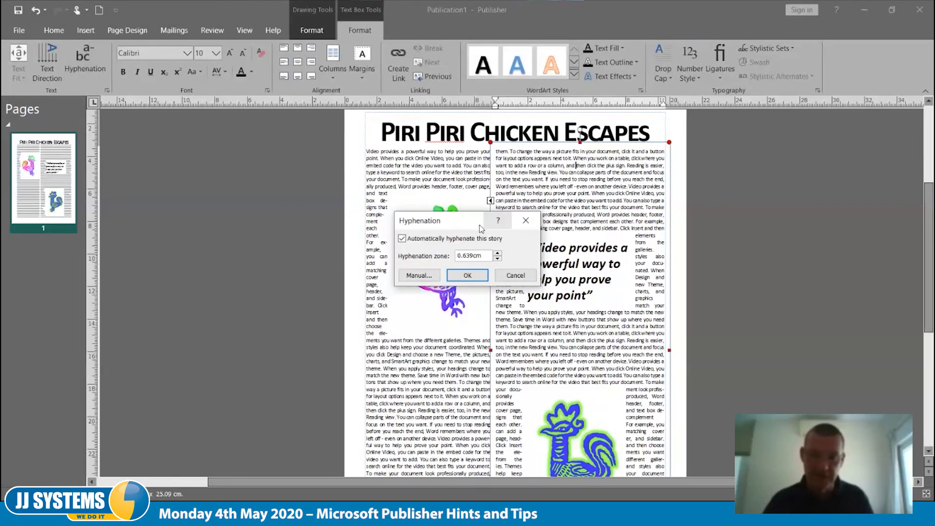
pyautogui.moveTo(447, 221); pyautogui.dragTo(221, 155)
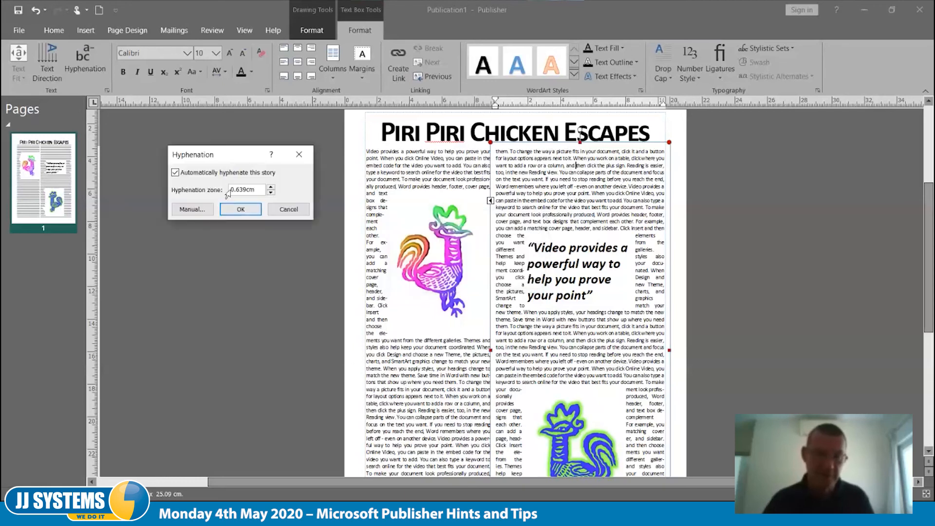
pyautogui.click(271, 193)
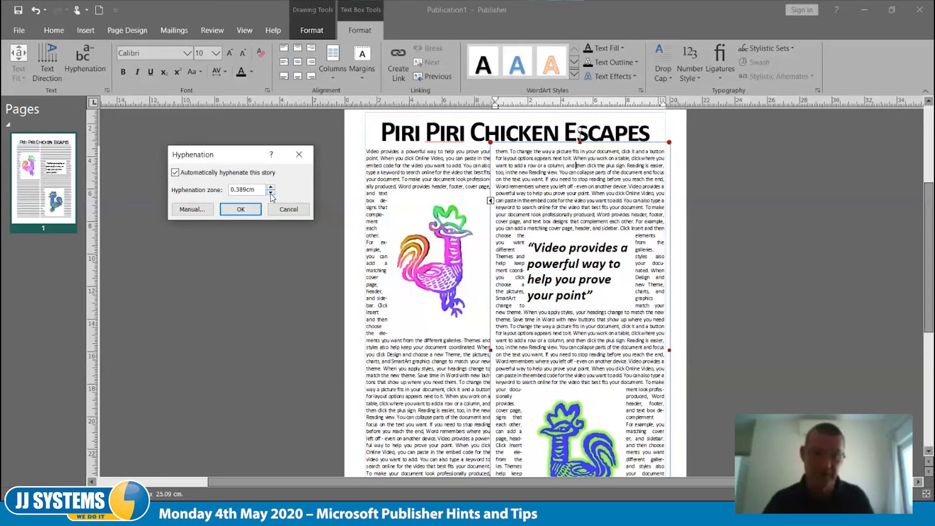
pyautogui.click(241, 209)
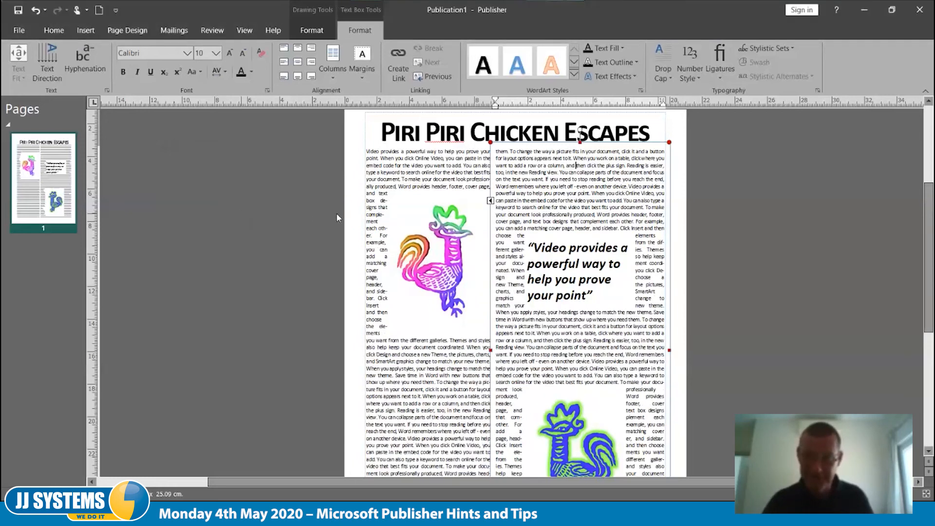
# - Change the linked body text from justified to left-aligned and deselect the text box
pyautogui.scroll(-2, 563, 316)
pyautogui.scroll(-1, 562, 315)
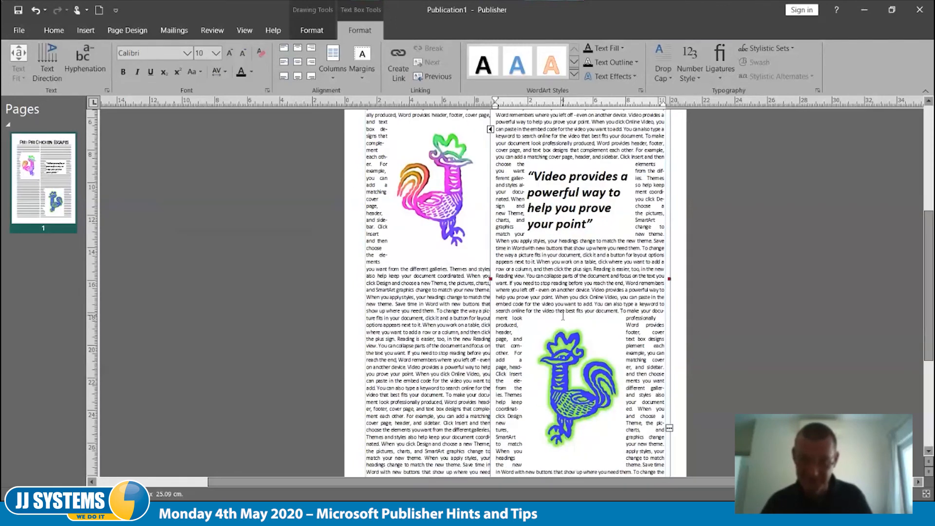
pyautogui.scroll(-2, 562, 315)
pyautogui.scroll(2, 563, 316)
pyautogui.scroll(3, 560, 314)
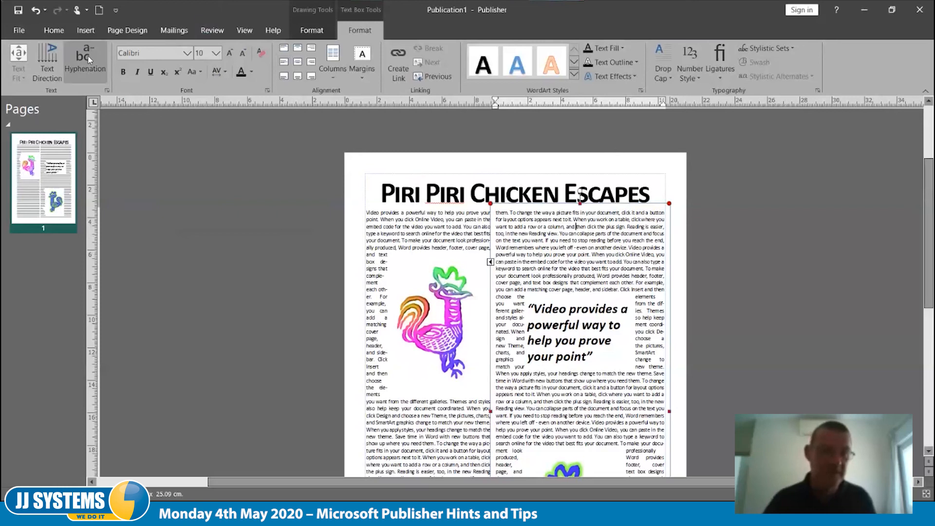
pyautogui.click(51, 30)
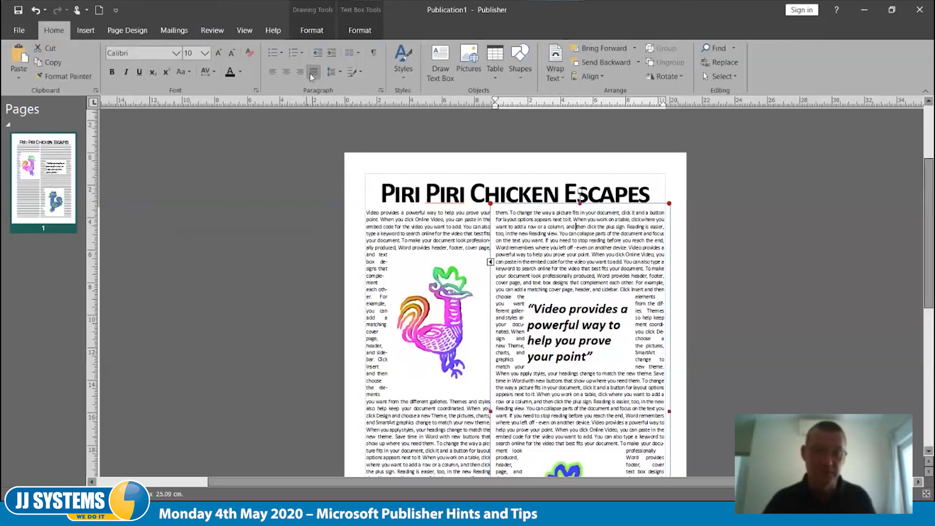
pyautogui.click(273, 72)
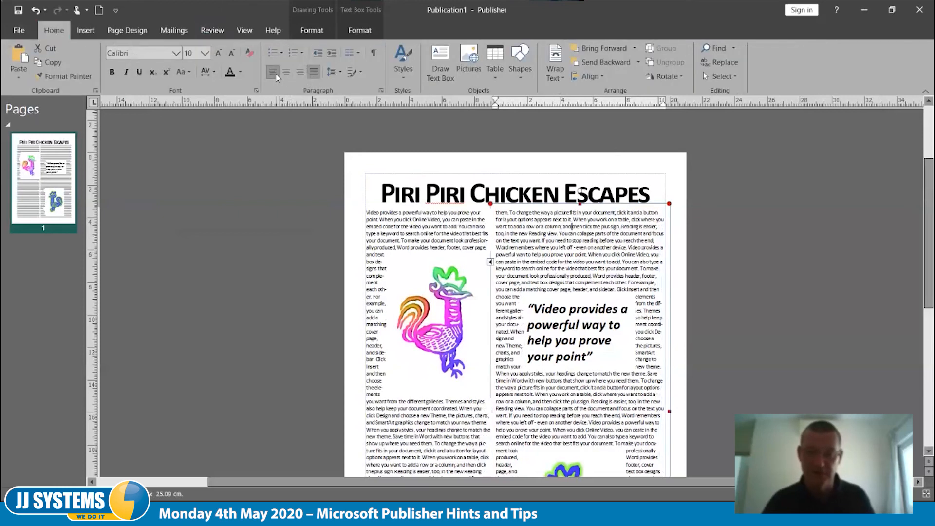
pyautogui.click(739, 292)
pyautogui.scroll(-3, 717, 350)
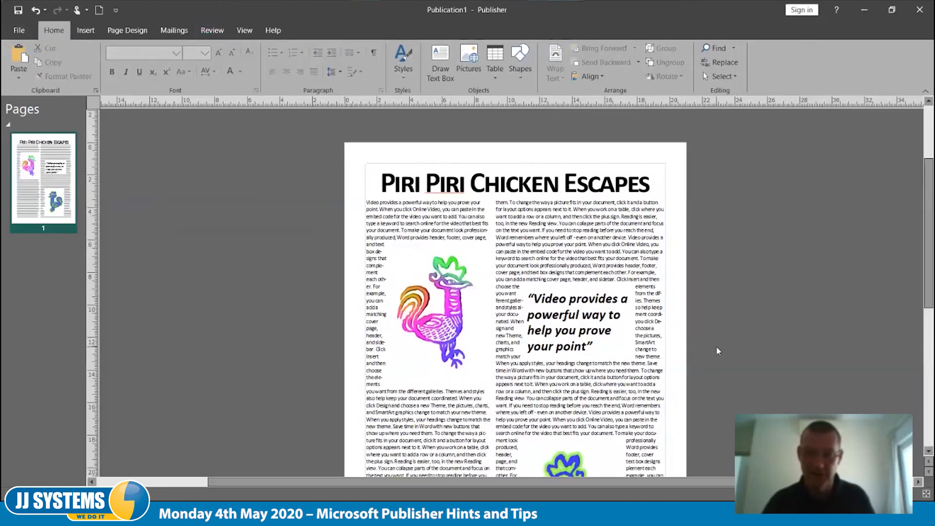
pyautogui.scroll(-1, 715, 350)
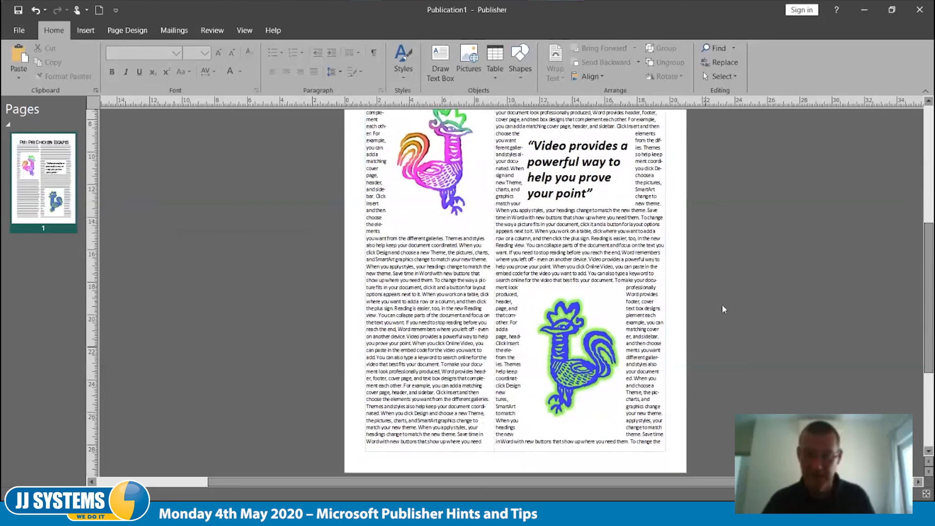
pyautogui.scroll(3, 712, 346)
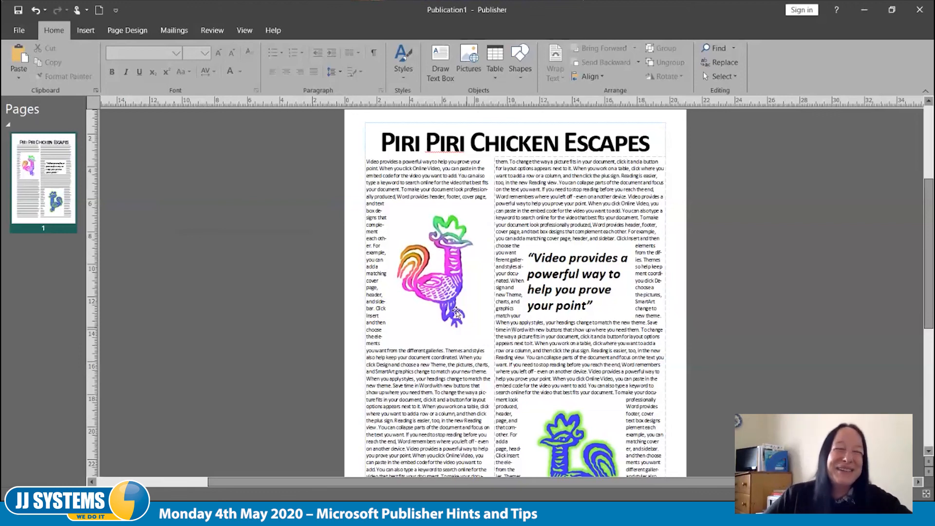
pyautogui.scroll(-3, 457, 311)
pyautogui.scroll(-2, 457, 312)
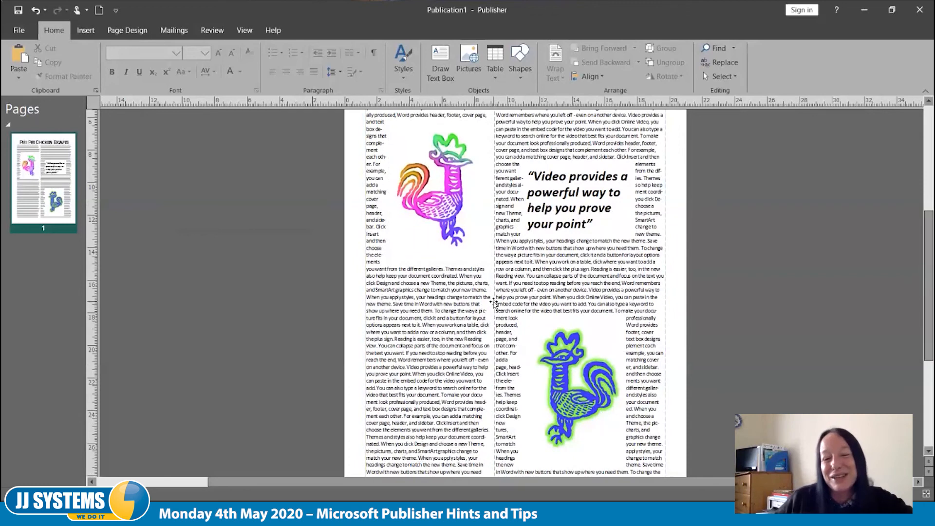
pyautogui.scroll(4, 494, 303)
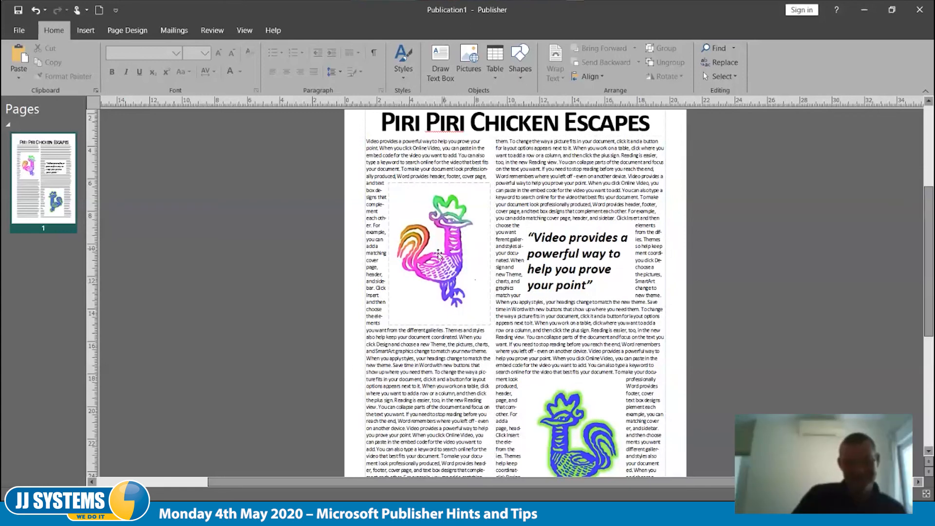
pyautogui.scroll(1, 433, 282)
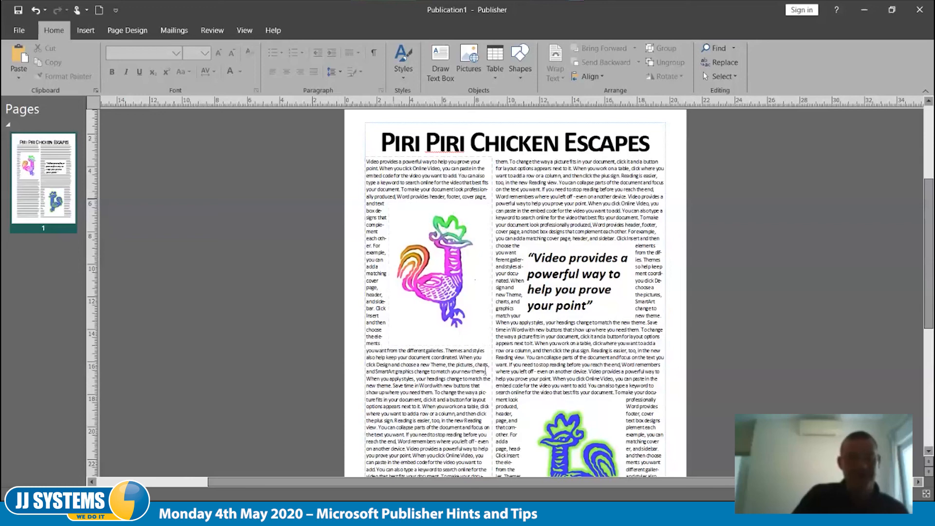
pyautogui.scroll(-2, 544, 349)
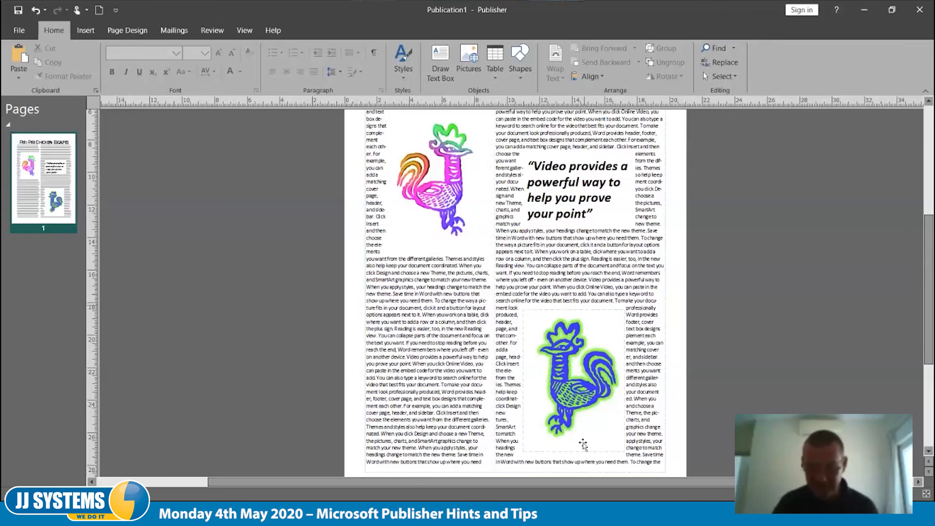
pyautogui.scroll(3, 599, 431)
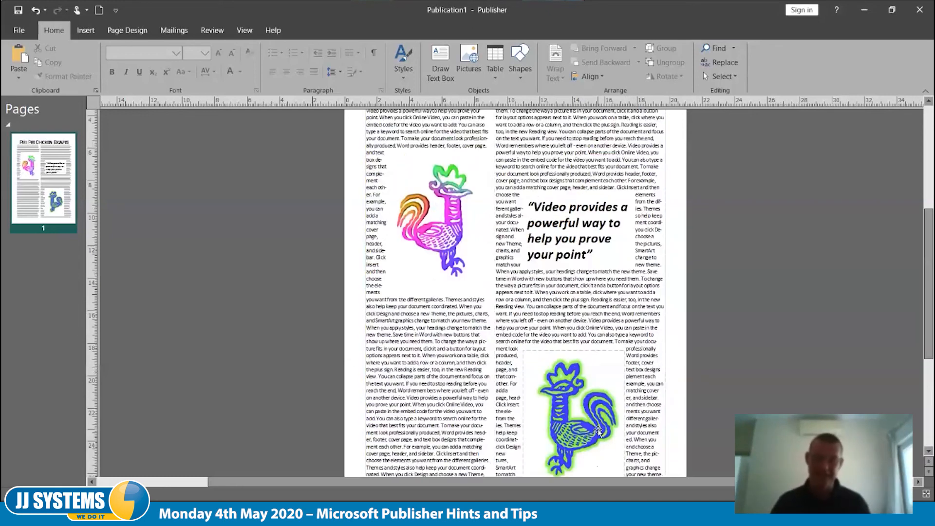
pyautogui.scroll(3, 599, 430)
pyautogui.scroll(-2, 556, 434)
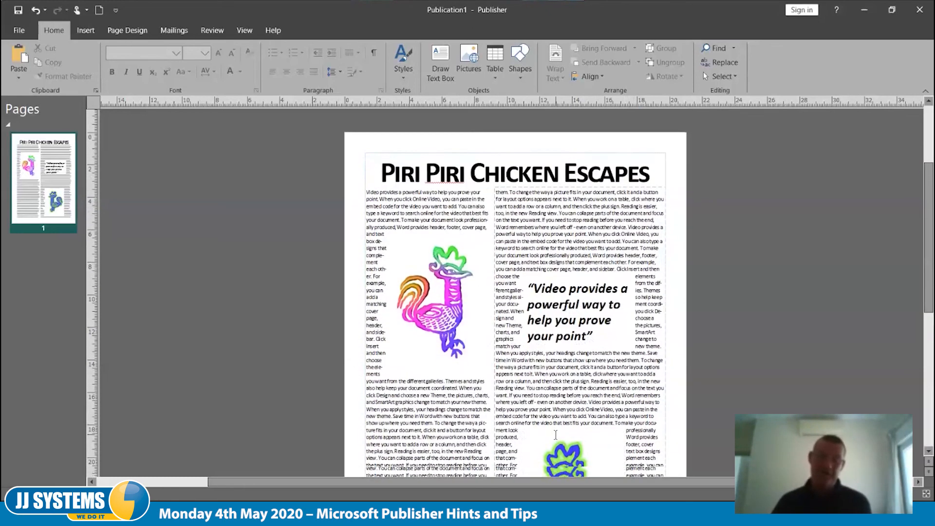
pyautogui.scroll(-1, 555, 434)
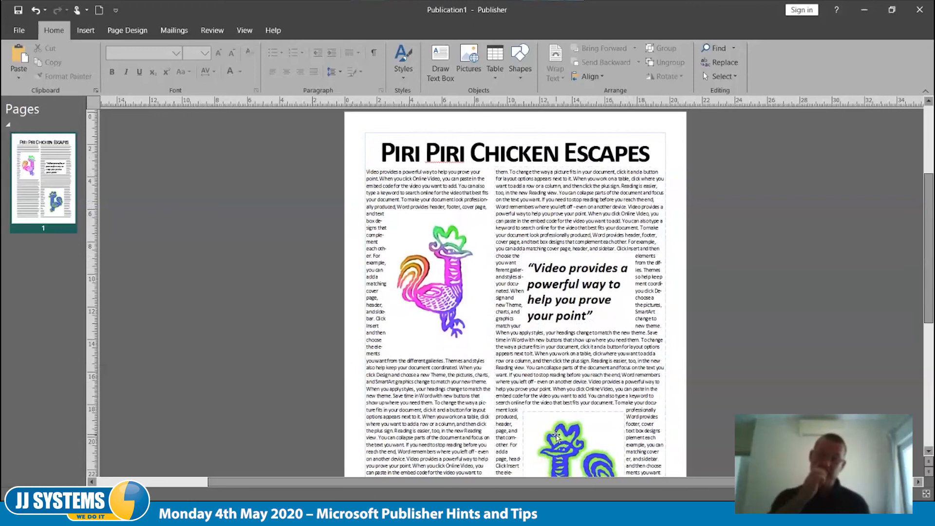